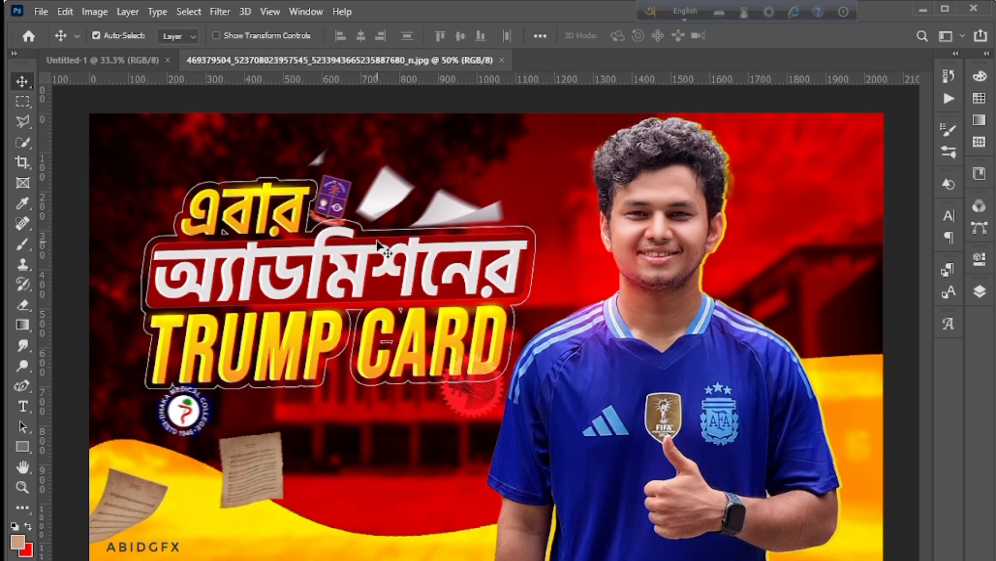
# - Switch to the black Untitled-1 document and activate the Horizontal Type tool
pyautogui.click(127, 60)
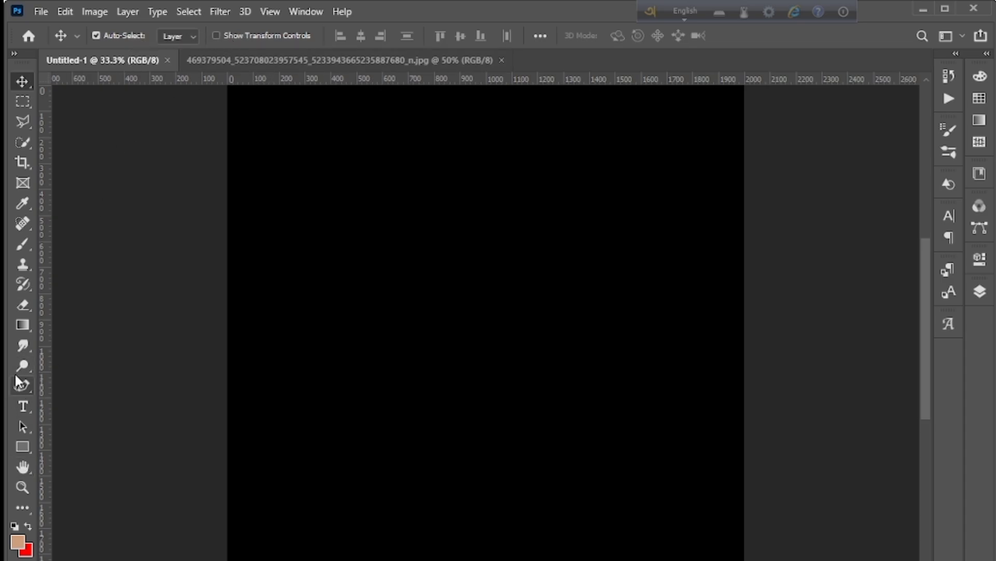
pyautogui.click(28, 409)
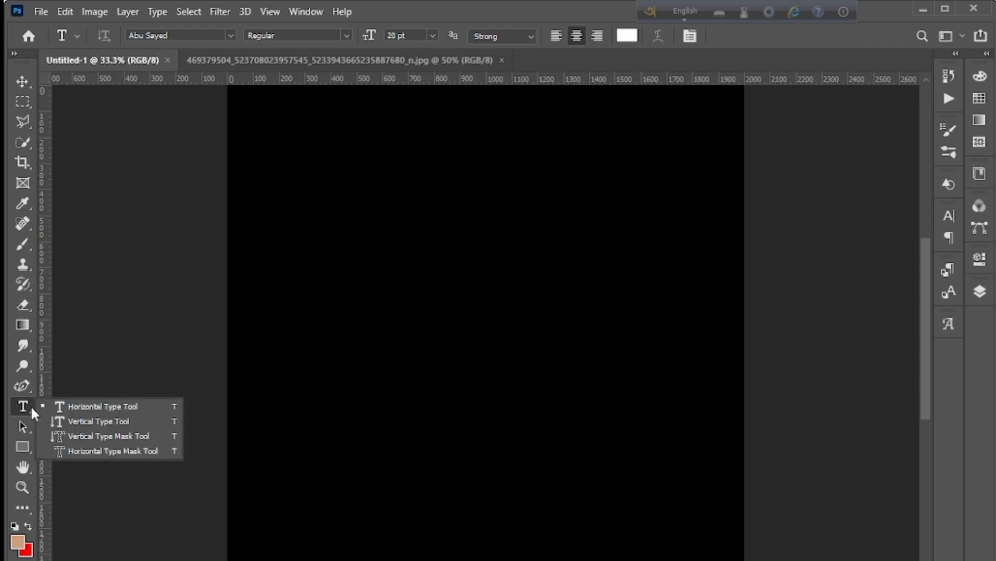
pyautogui.click(74, 407)
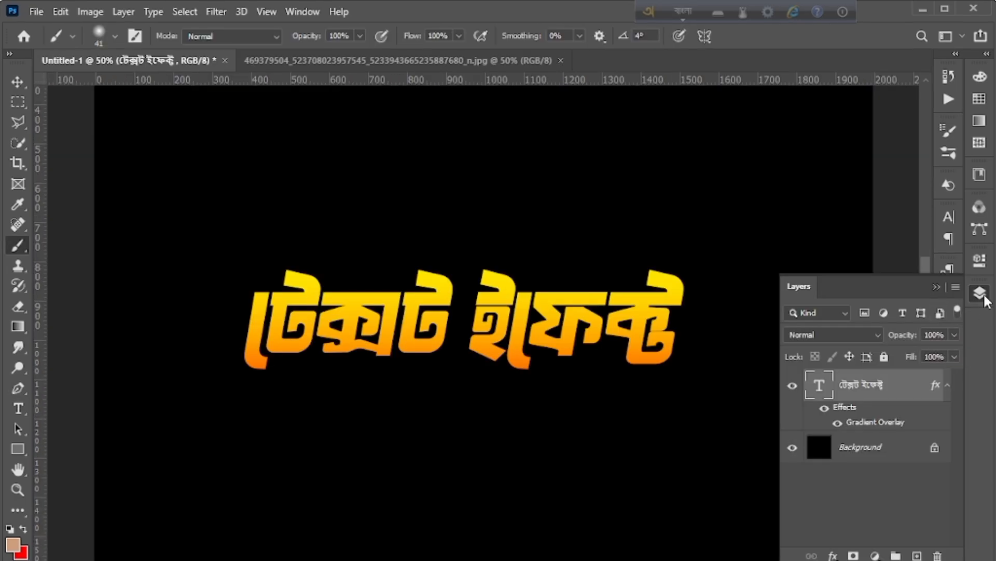
pyautogui.click(981, 292)
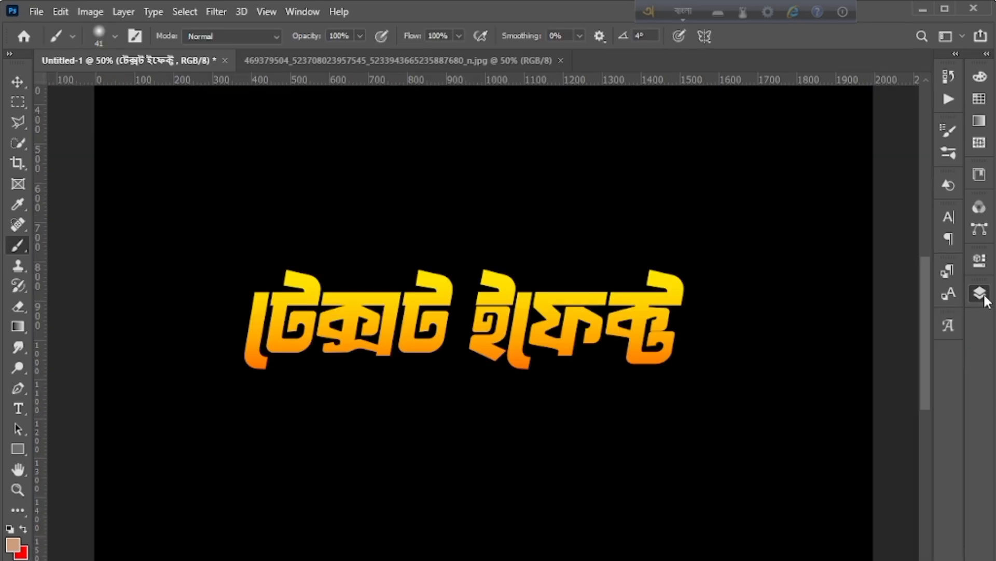
pyautogui.click(985, 296)
pyautogui.click(984, 296)
pyautogui.click(985, 295)
pyautogui.click(985, 295)
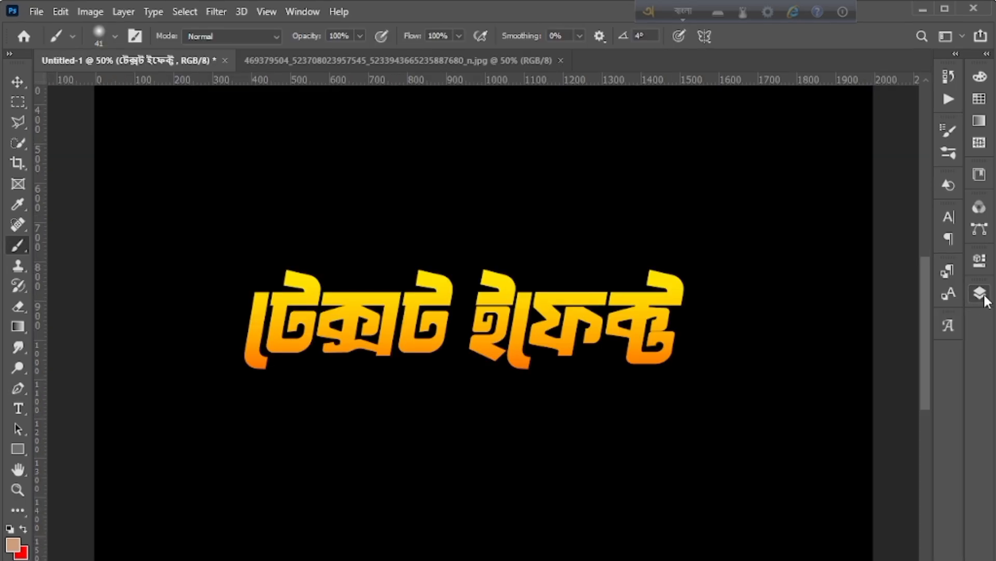
pyautogui.click(411, 58)
pyautogui.click(129, 57)
pyautogui.click(350, 57)
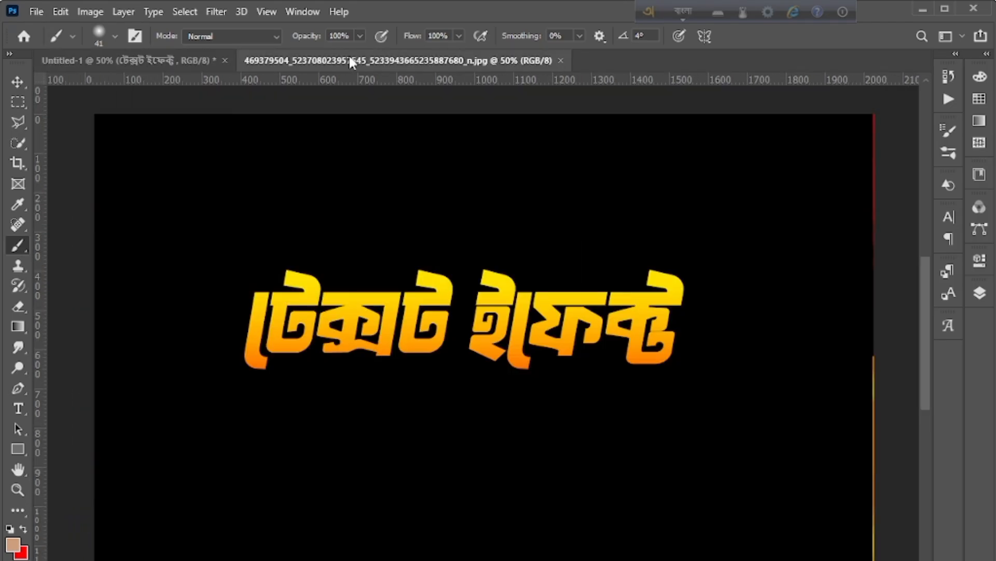
pyautogui.click(129, 60)
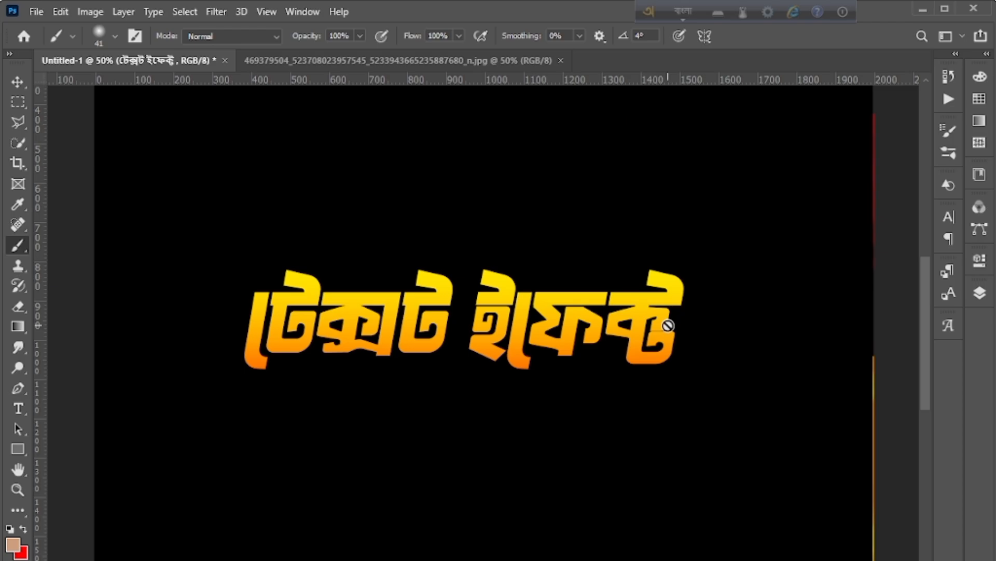
pyautogui.click(406, 61)
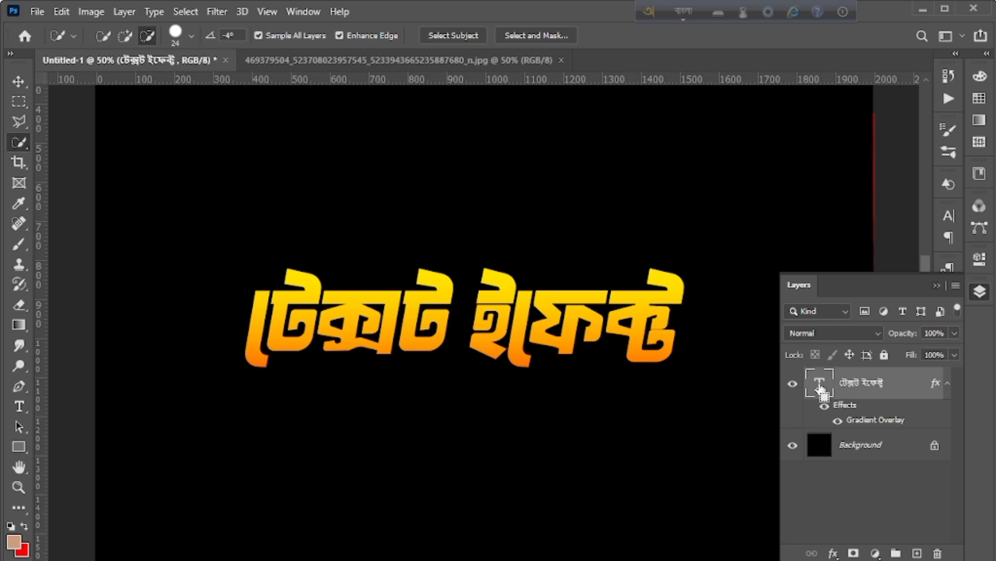
# - Load the outline of the "টেক্সট ইফেক্ট" text layer as a selection and expand it by 10 pixels
pyautogui.keyDown('ctrl'); pyautogui.click(820, 390); pyautogui.keyUp('ctrl')
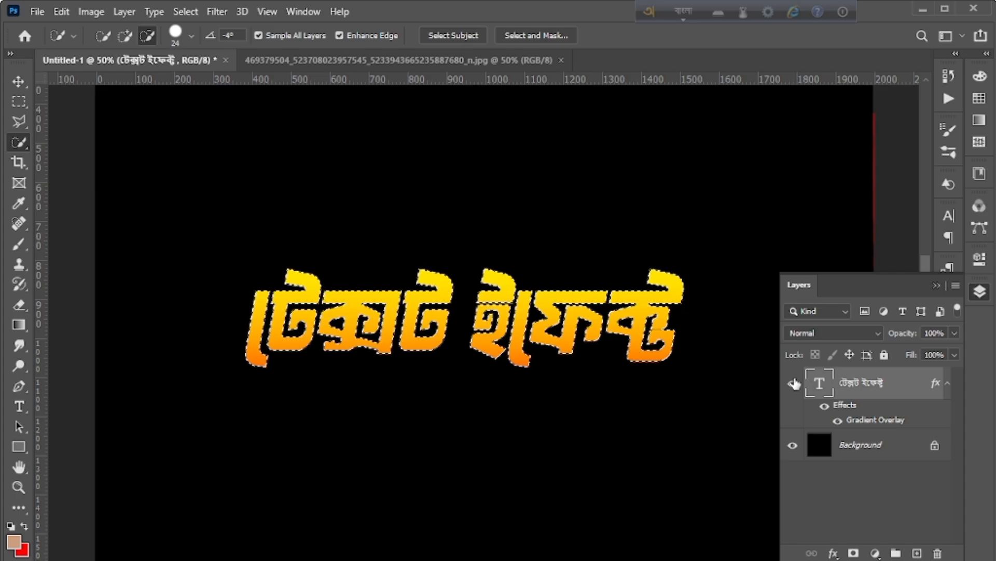
pyautogui.click(185, 10)
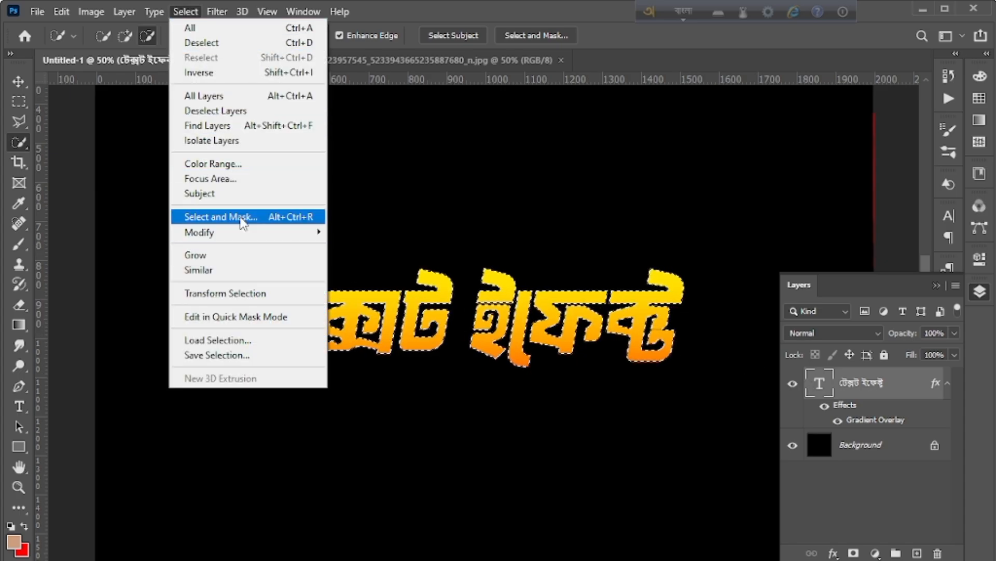
pyautogui.moveTo(236, 237)
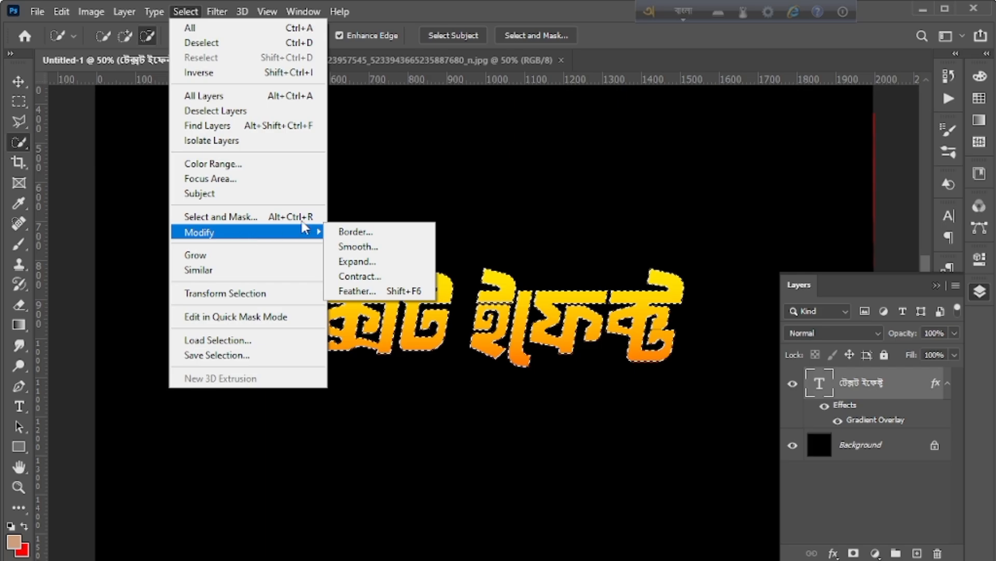
pyautogui.click(385, 261)
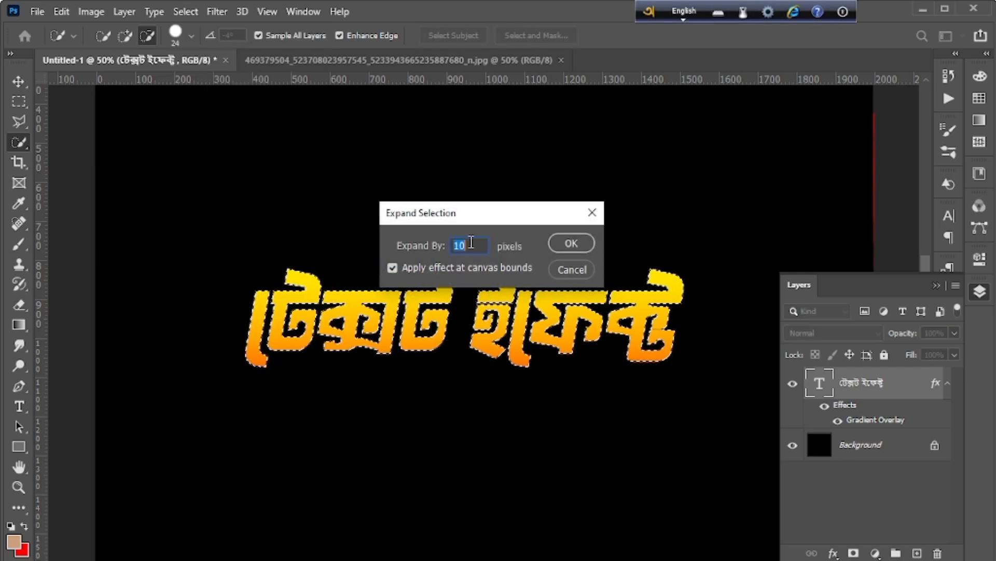
pyautogui.click(571, 243)
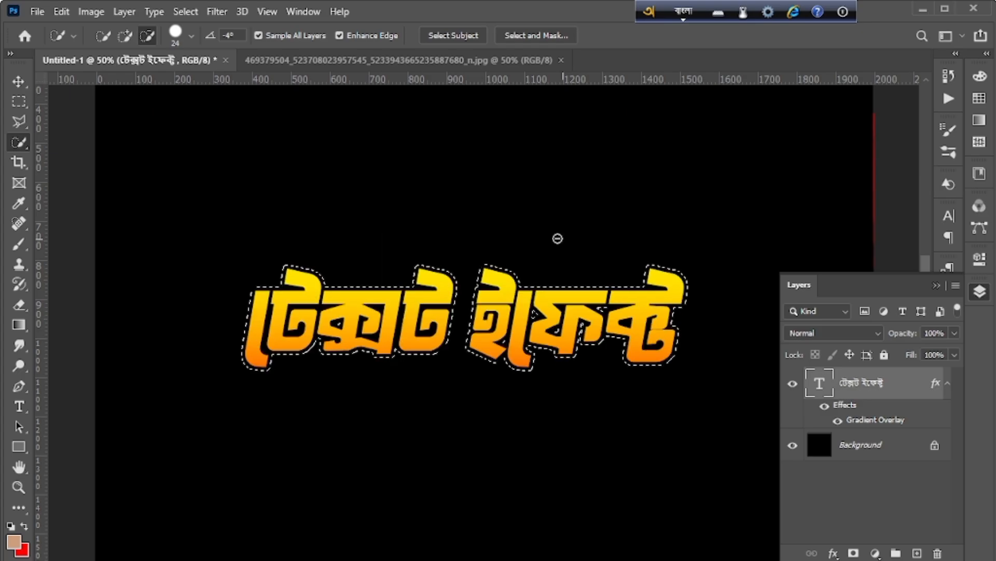
# - With the Quick Selection tool active, convert the expanded text selection into a work path with a tolerance of 2.0 pixels
pyautogui.rightClick(20, 145)
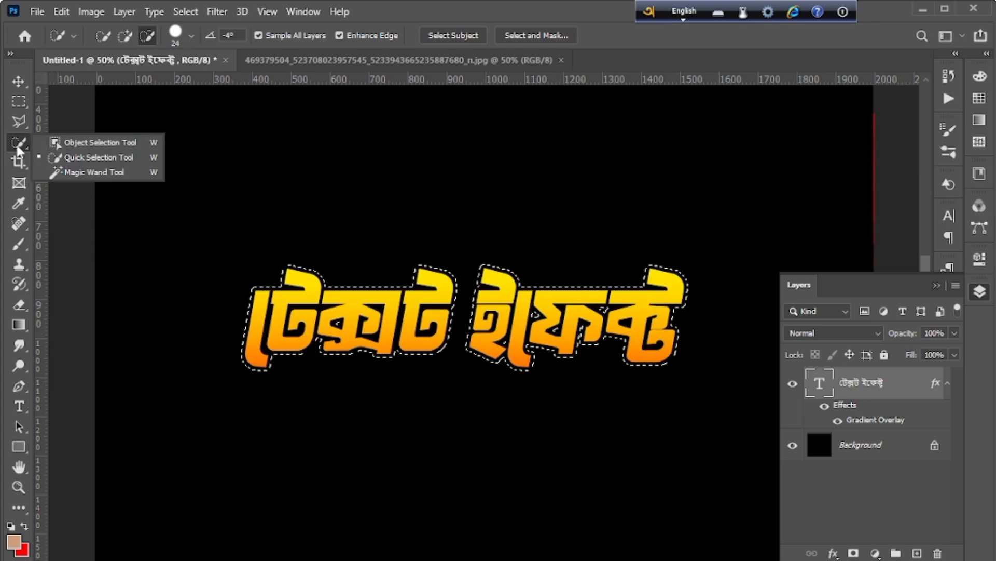
pyautogui.click(89, 159)
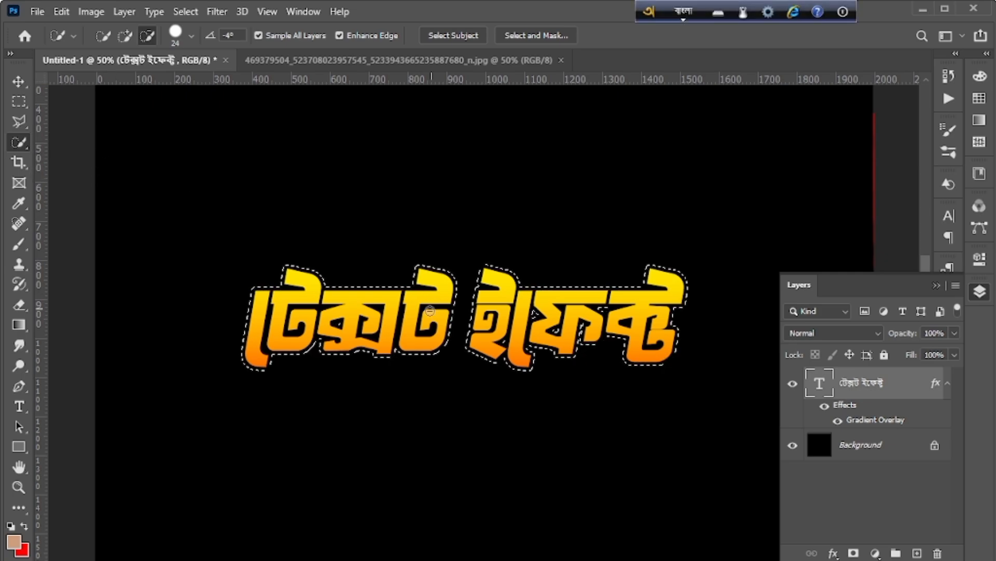
pyautogui.rightClick(401, 309)
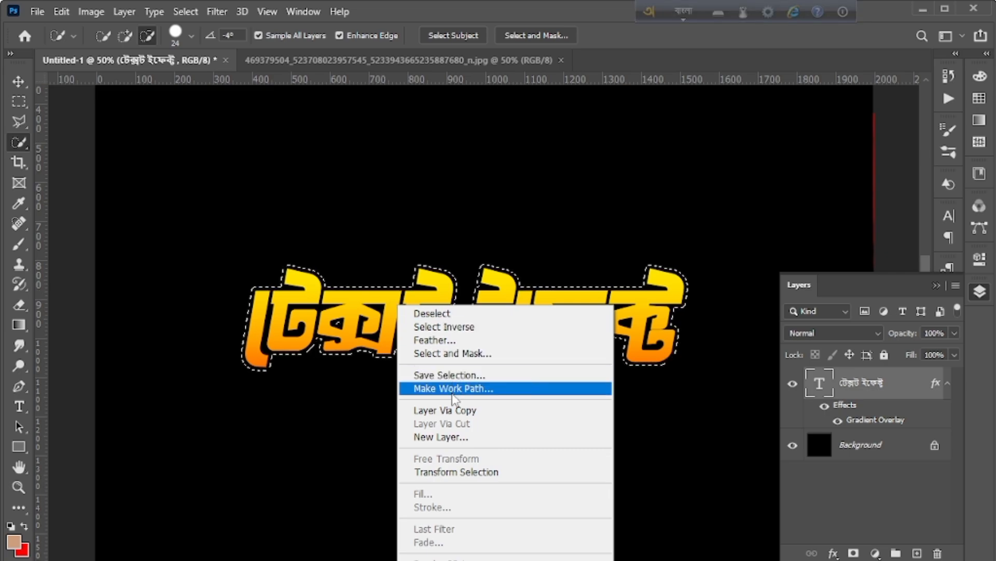
pyautogui.click(455, 389)
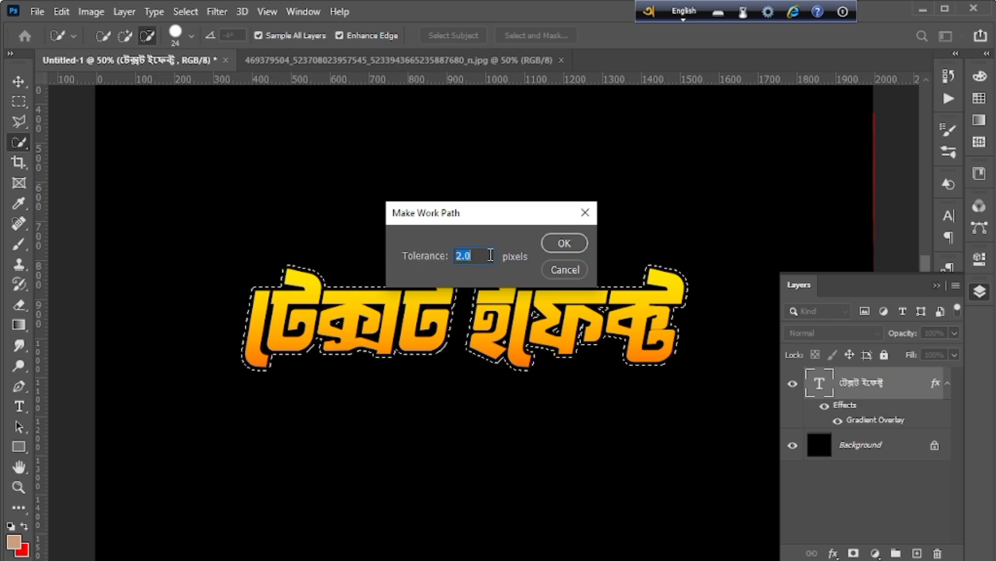
pyautogui.click(563, 245)
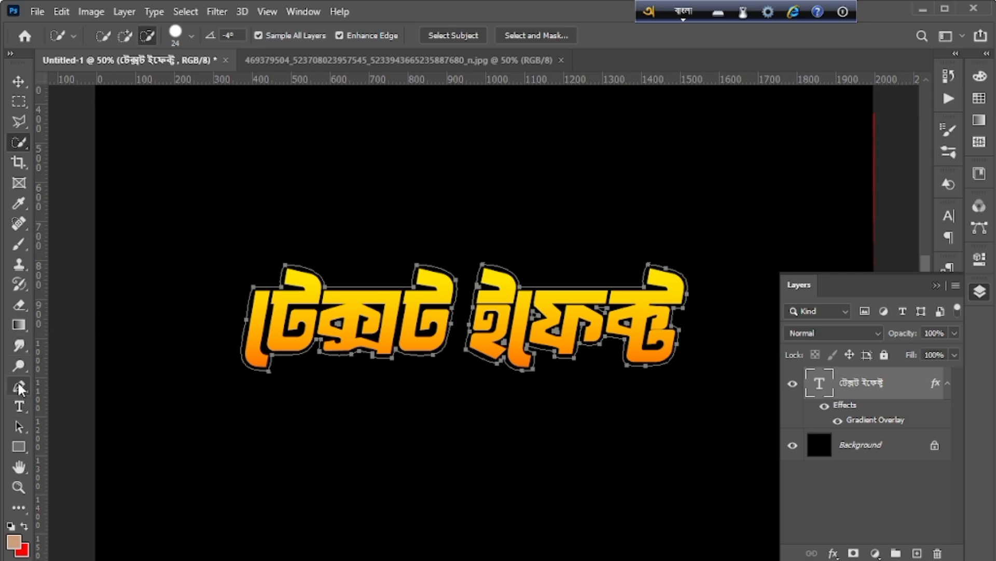
# - Turn the work path around the text into a shape layer with the Pen tool and set the tool's mode to Shape
pyautogui.moveTo(19, 385); pyautogui.dragTo(62, 390)
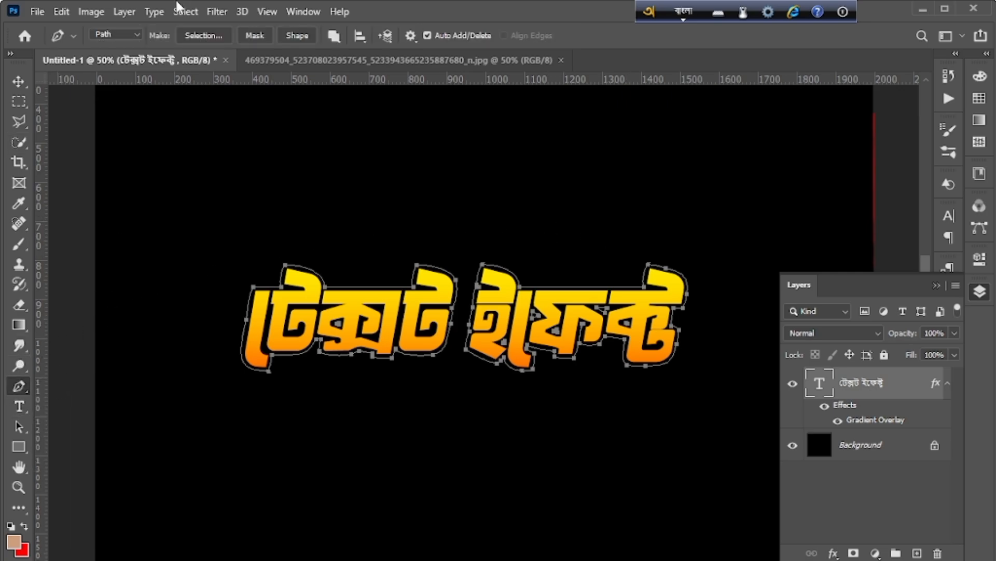
pyautogui.click(297, 38)
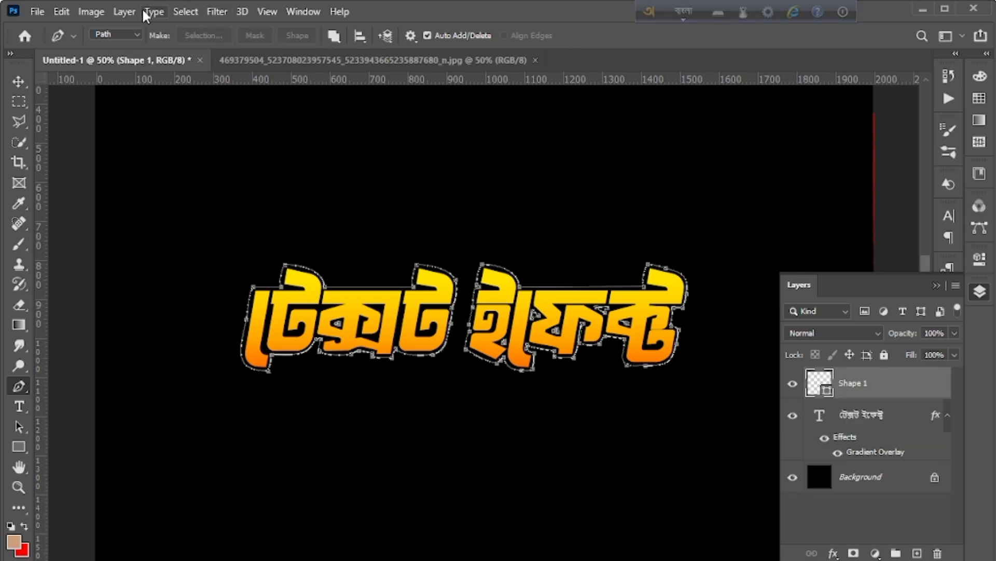
pyautogui.click(134, 36)
pyautogui.click(113, 48)
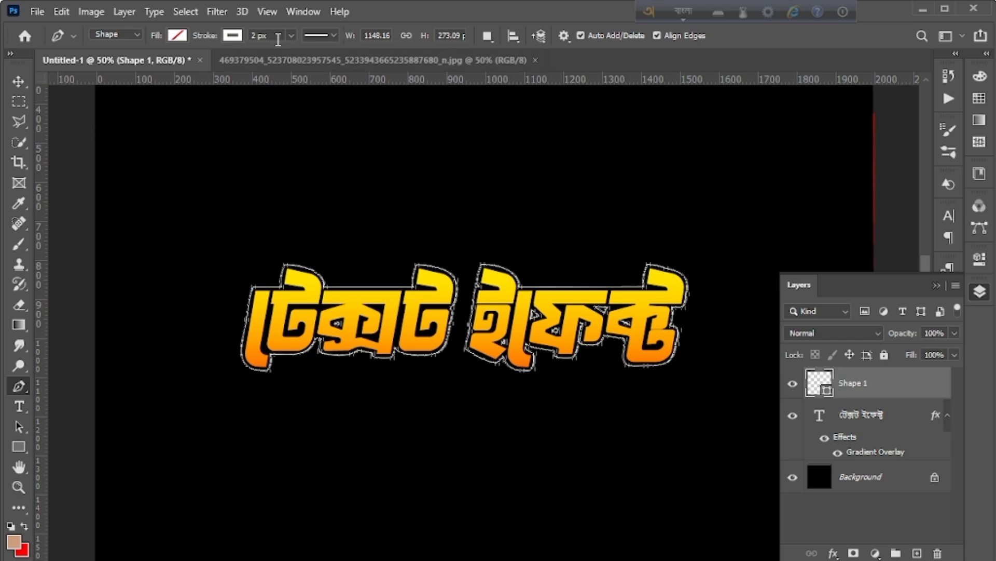
pyautogui.click(19, 82)
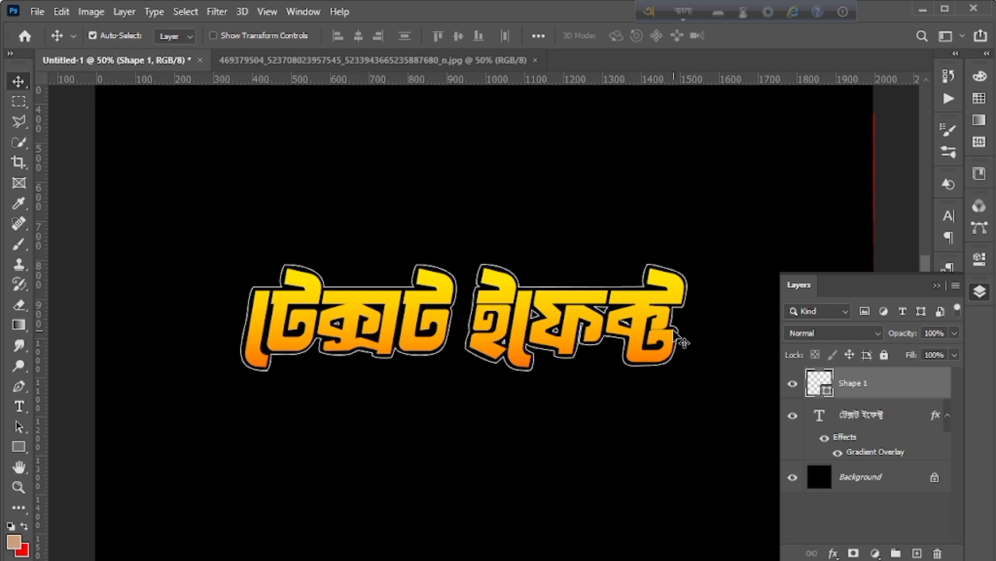
# - Add a layer mask to the Shape 1 outline layer and activate the Brush tool
pyautogui.click(854, 551)
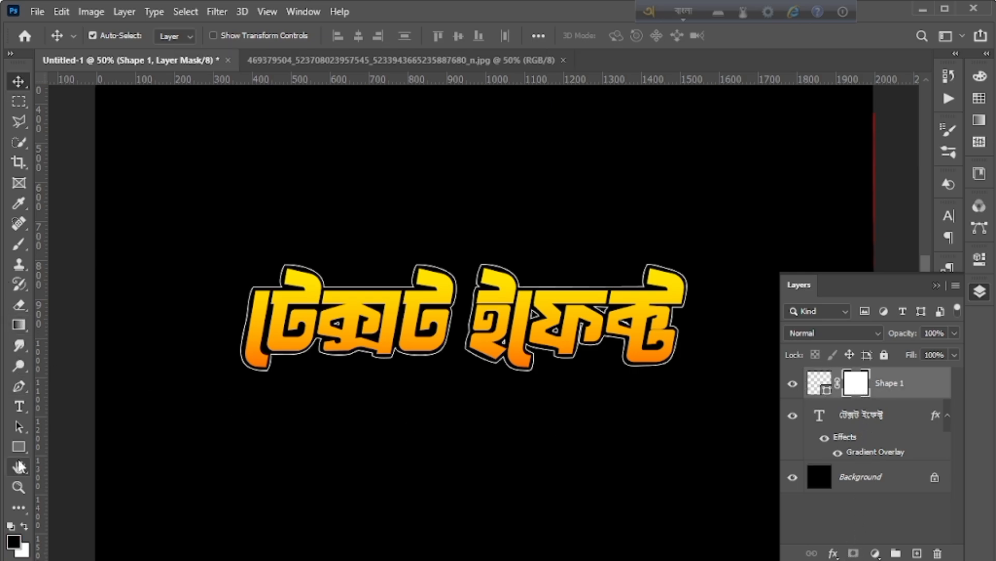
pyautogui.click(22, 246)
pyautogui.click(78, 244)
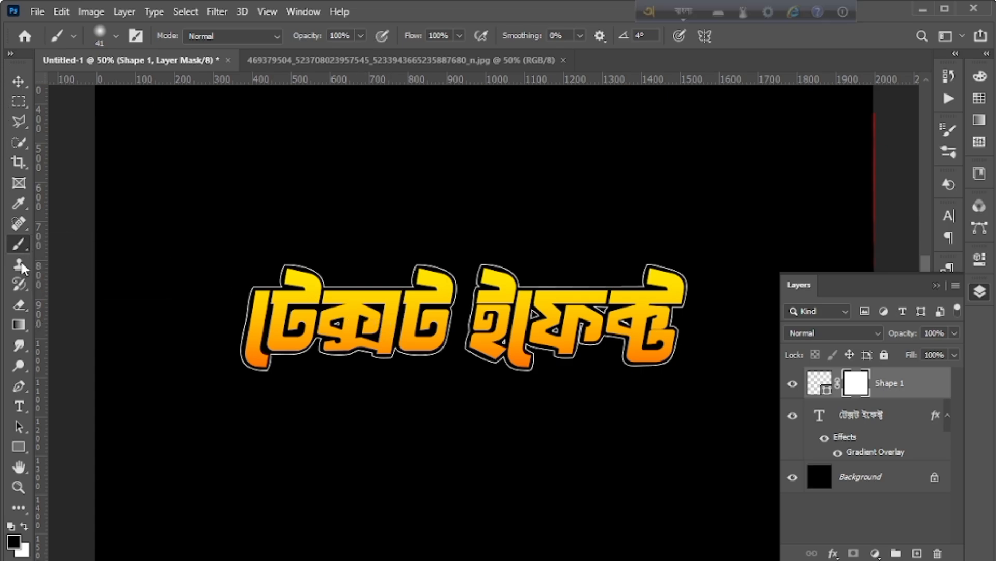
pyautogui.click(24, 244)
pyautogui.click(48, 241)
# - Paint black on the Shape 1 mask over the outline fragments inside the letters' small gaps, undoing the first stray stroke
pyautogui.hotkey('ctrl', '+')
pyautogui.hotkey('ctrl', '+')
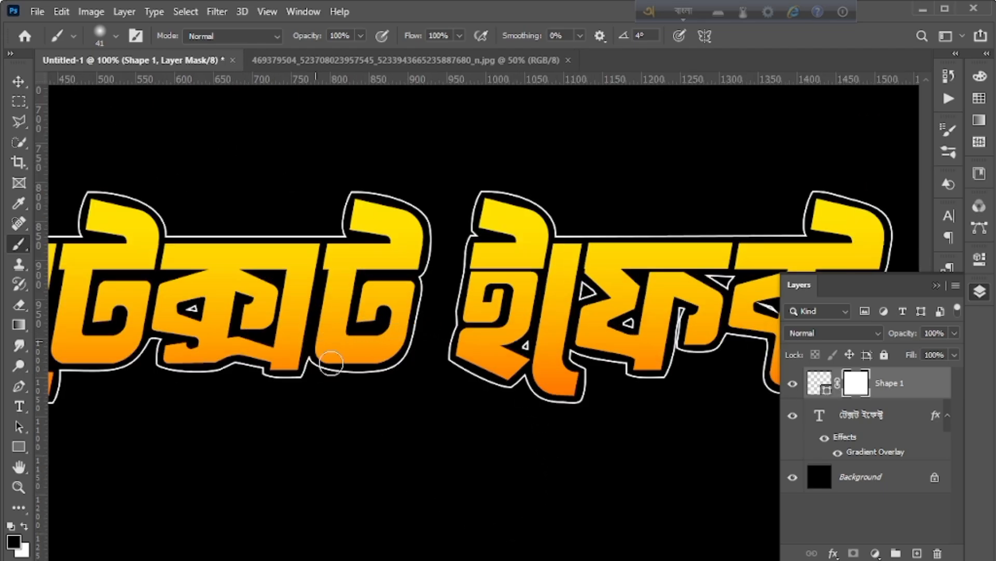
pyautogui.hscroll(-2, 330, 290)
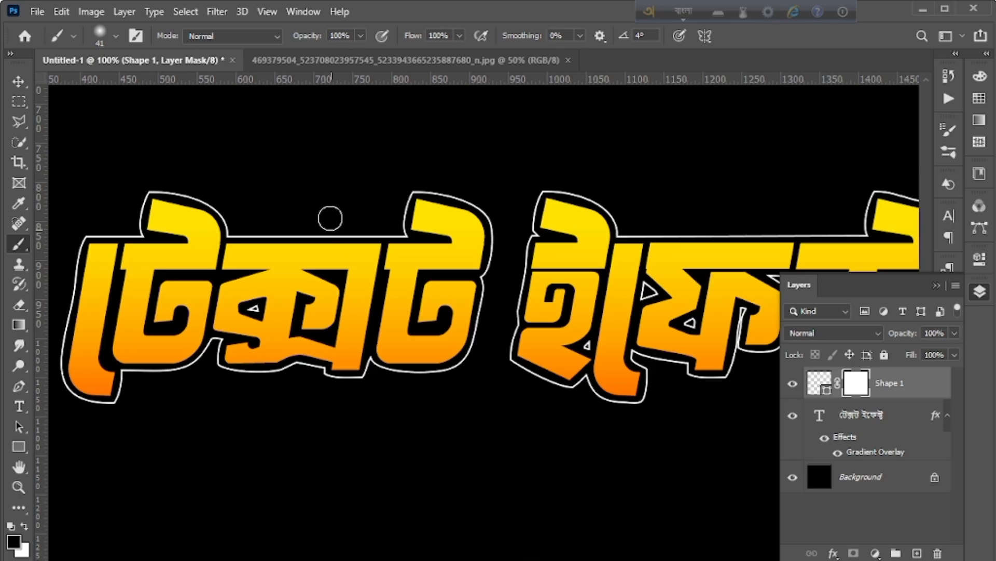
pyautogui.moveTo(269, 314)
pyautogui.mouseDown()
pyautogui.moveTo(247, 311)
pyautogui.moveTo(264, 299)
pyautogui.moveTo(295, 314)
pyautogui.moveTo(457, 329)
pyautogui.moveTo(546, 315)
pyautogui.moveTo(587, 344)
pyautogui.mouseUp()
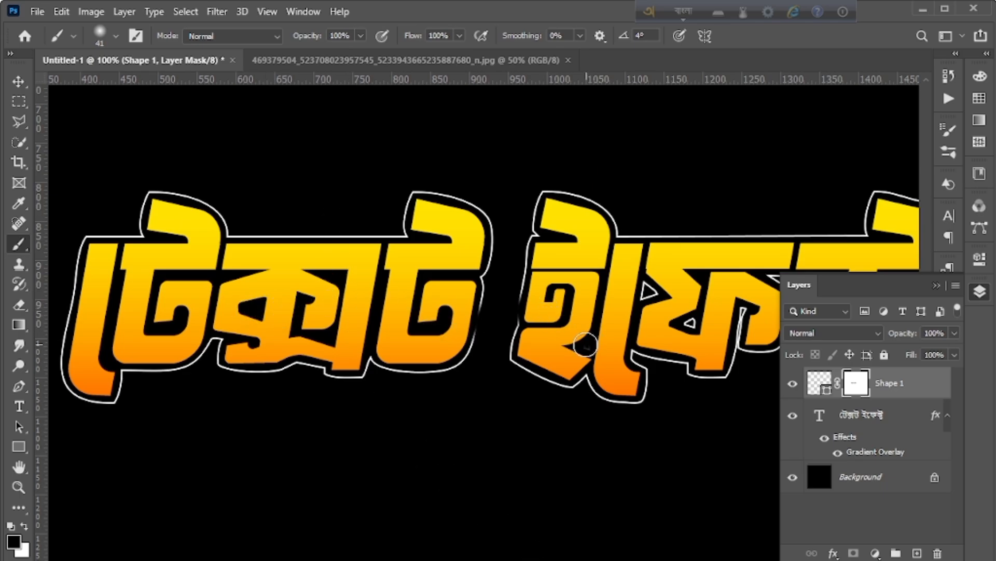
pyautogui.hotkey('ctrl', 'z')
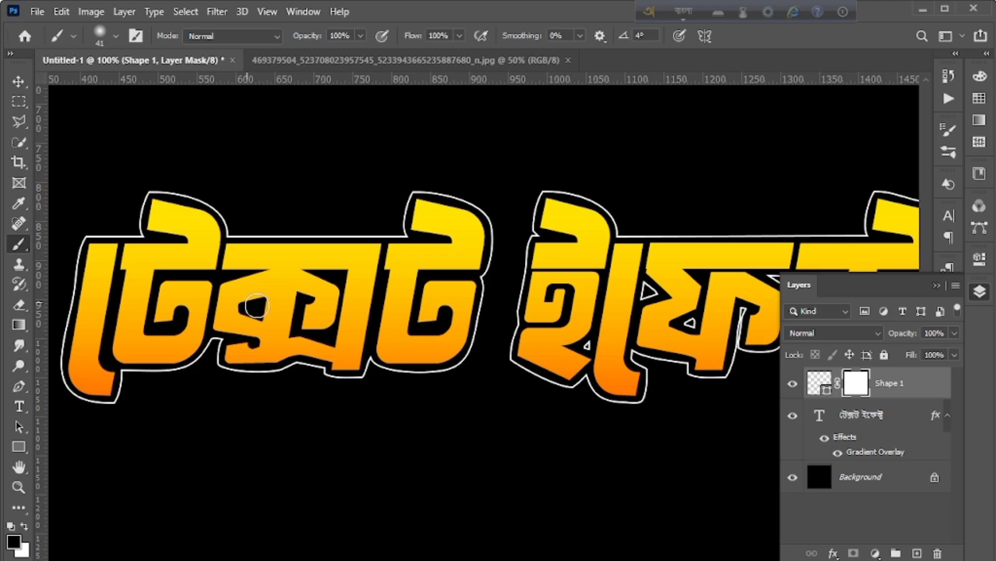
pyautogui.moveTo(628, 303)
pyautogui.mouseDown()
pyautogui.moveTo(683, 280)
pyautogui.moveTo(663, 300)
pyautogui.moveTo(692, 318)
pyautogui.mouseUp()
pyautogui.hscroll(5, 551, 296)
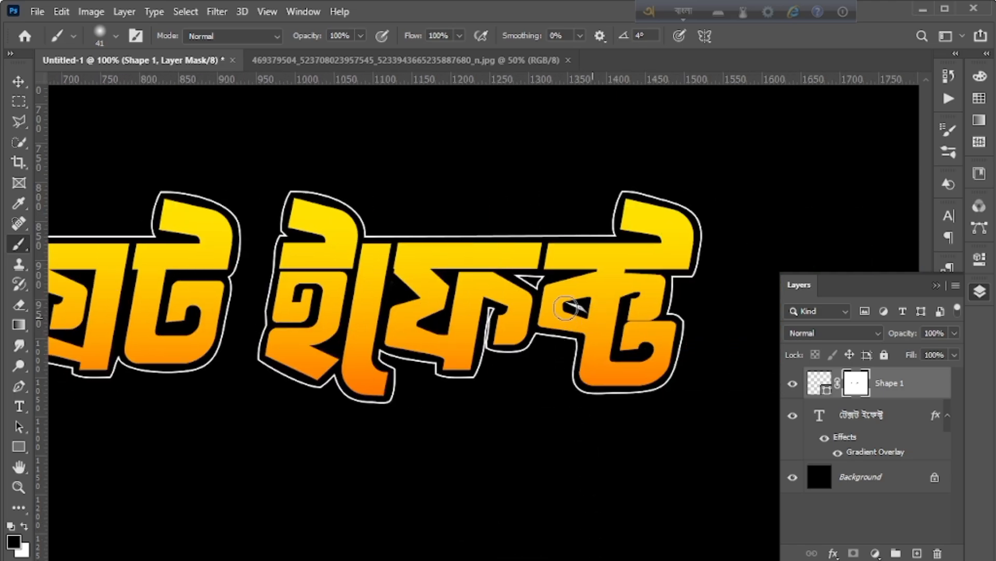
pyautogui.moveTo(513, 282); pyautogui.dragTo(553, 284)
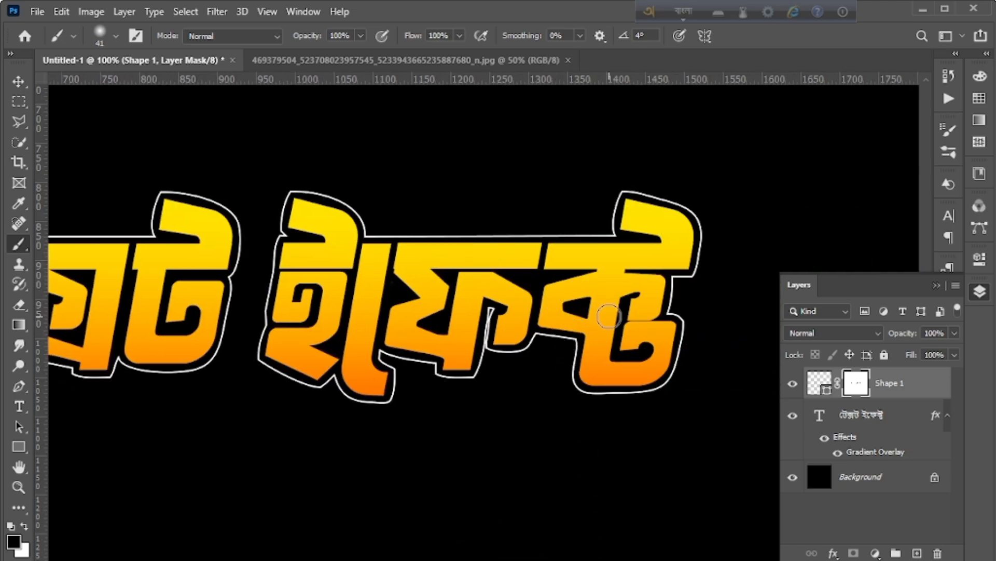
# - Delete the masked Shape 1 outline layer
pyautogui.hotkey('ctrl', '-')
pyautogui.hotkey('ctrl', '-')
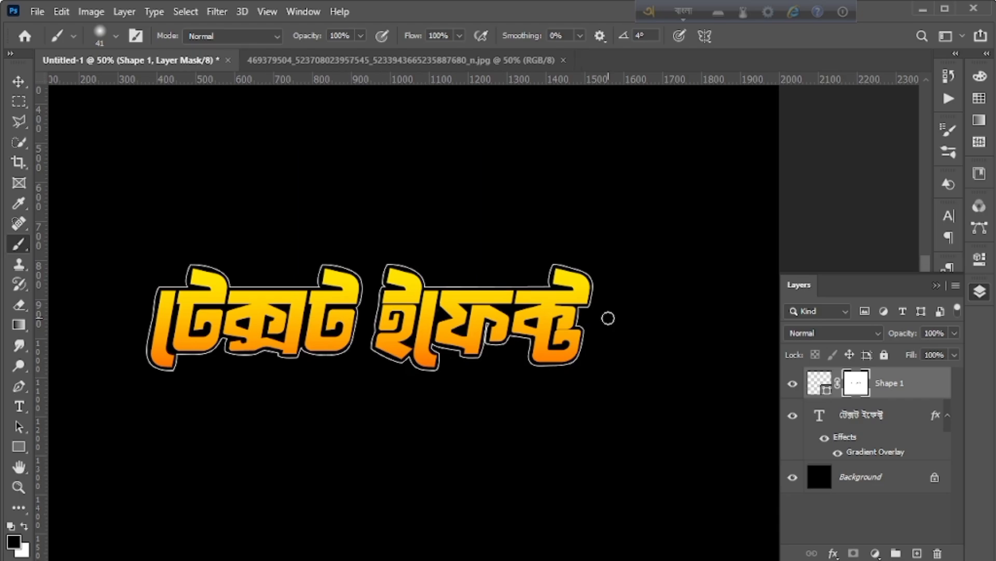
pyautogui.hotkey('ctrl', '-')
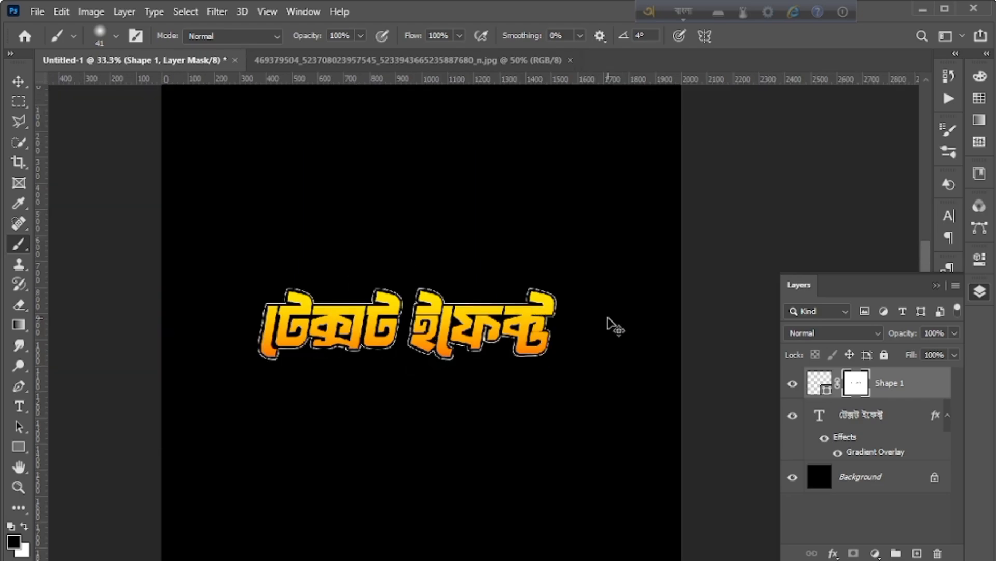
pyautogui.hotkey('ctrl', '+')
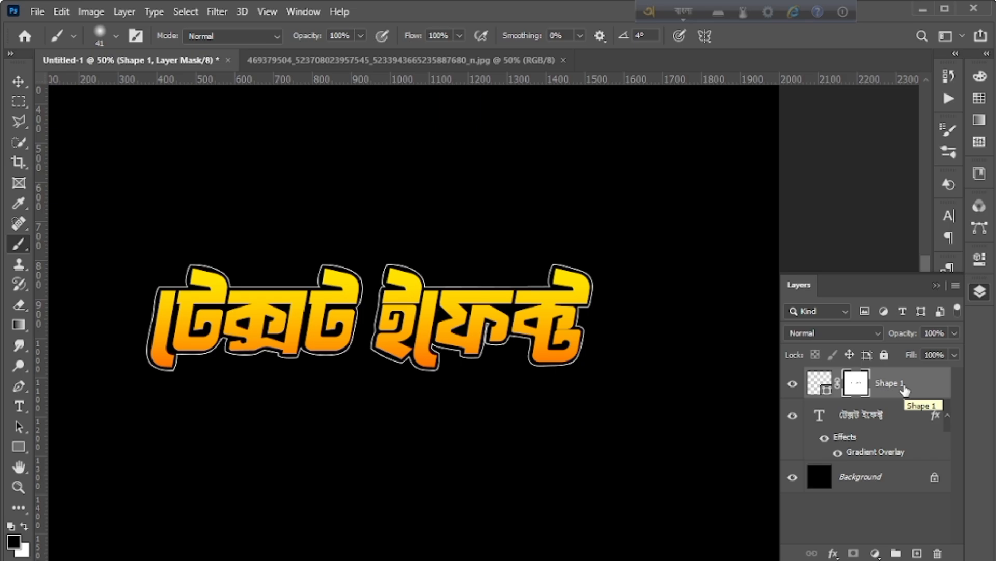
pyautogui.press('Delete')
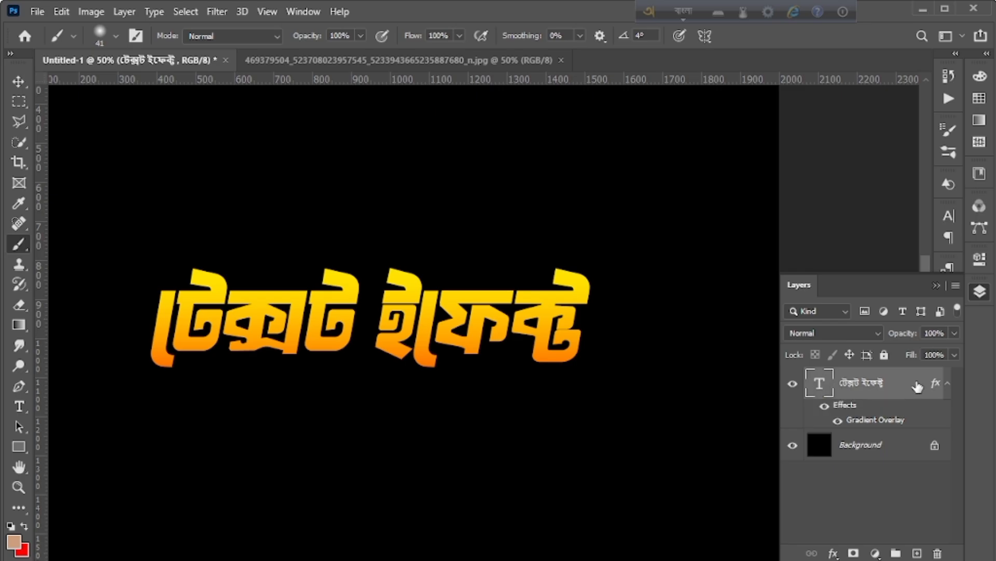
# - Duplicate the gradient Bengali text layer and convert the copy to a smart object
pyautogui.hotkey('ctrl', 'j')
pyautogui.rightClick(917, 383)
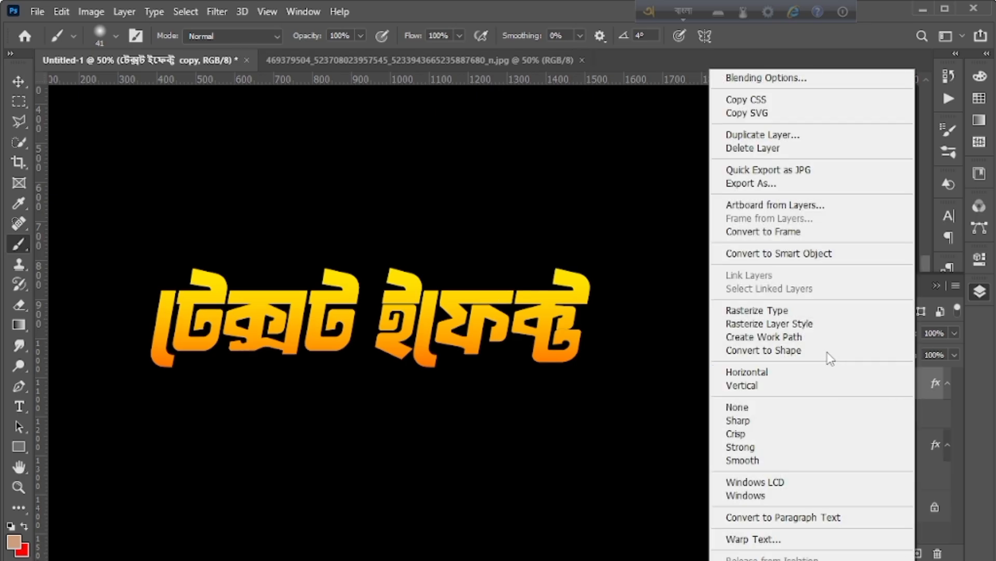
pyautogui.click(804, 252)
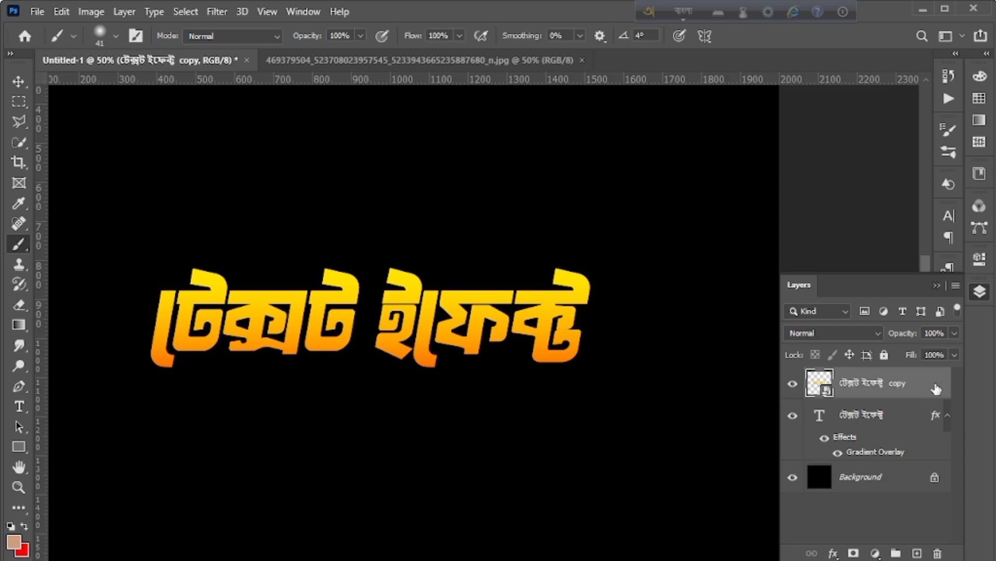
# - Add a 15 px white outside Stroke layer style to the text's smart object copy
pyautogui.doubleClick(935, 390)
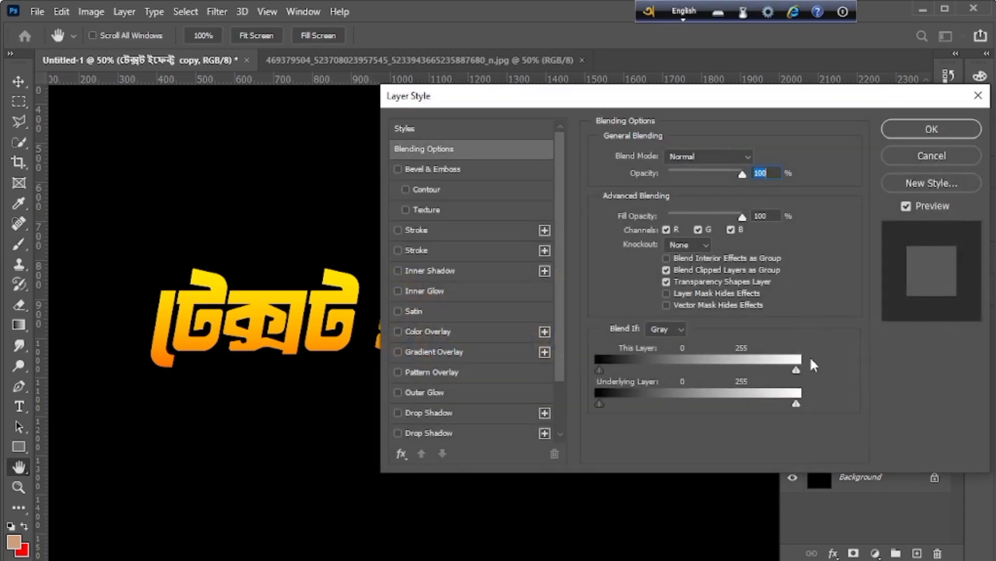
pyautogui.click(410, 230)
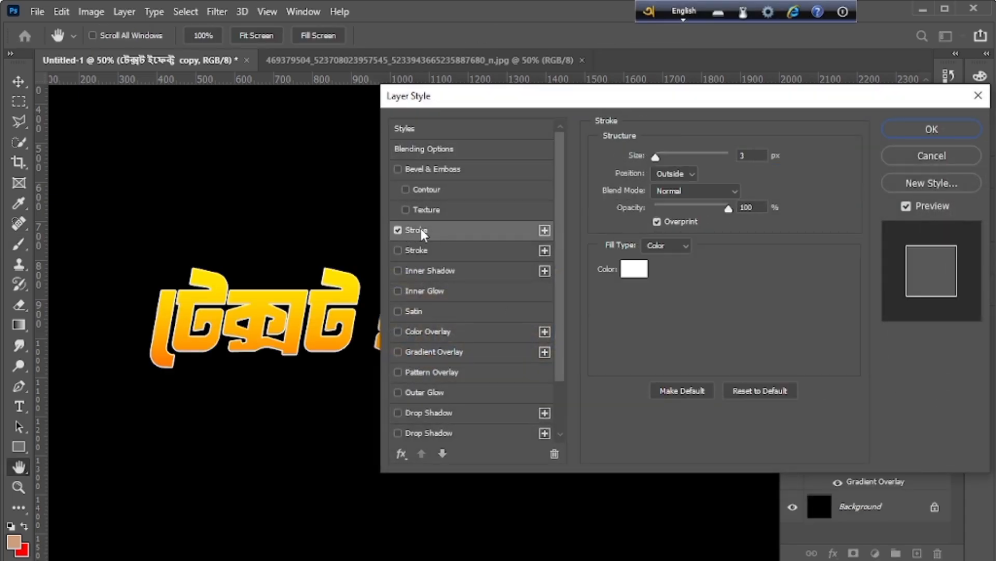
pyautogui.moveTo(659, 157); pyautogui.dragTo(668, 159)
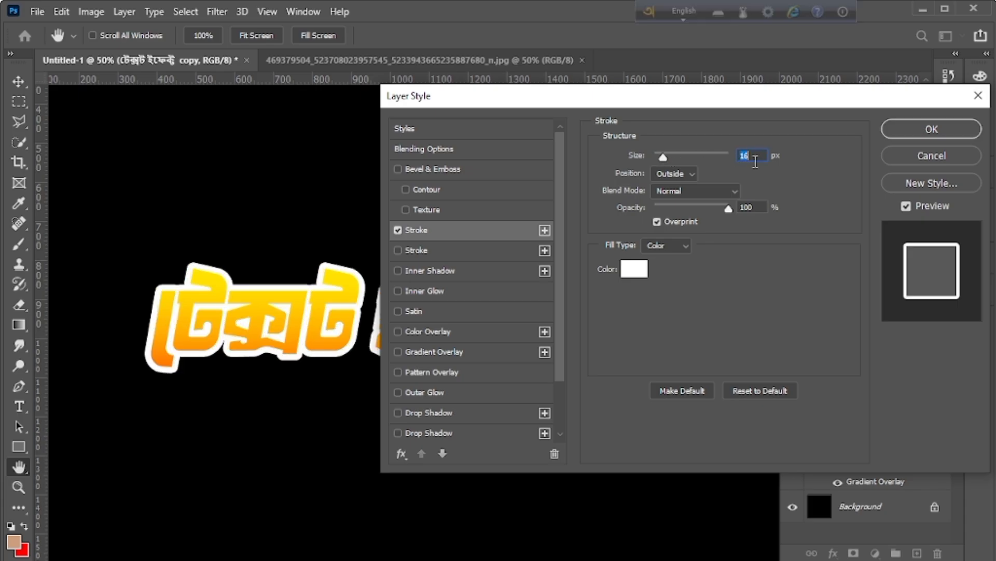
pyautogui.write('15')
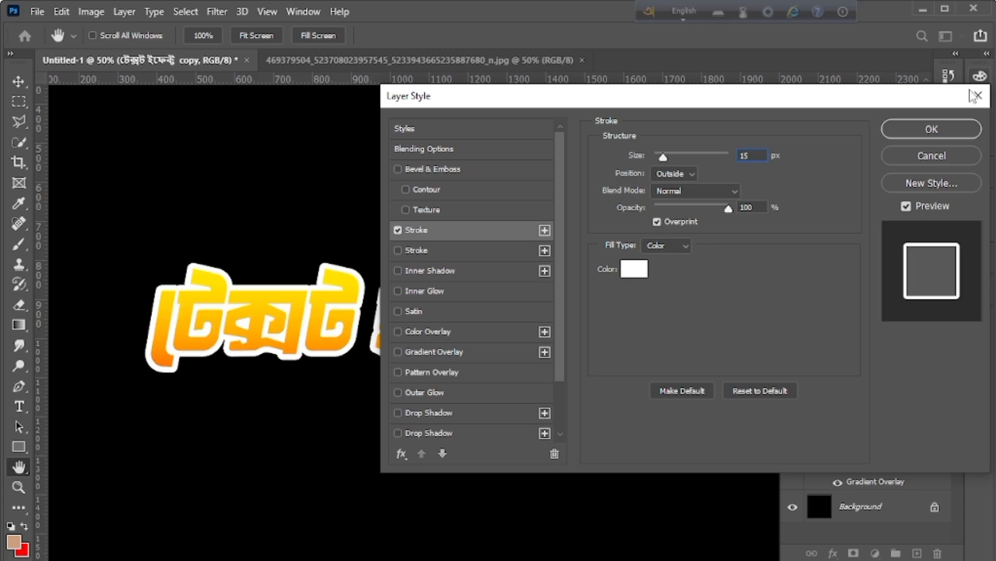
pyautogui.click(931, 130)
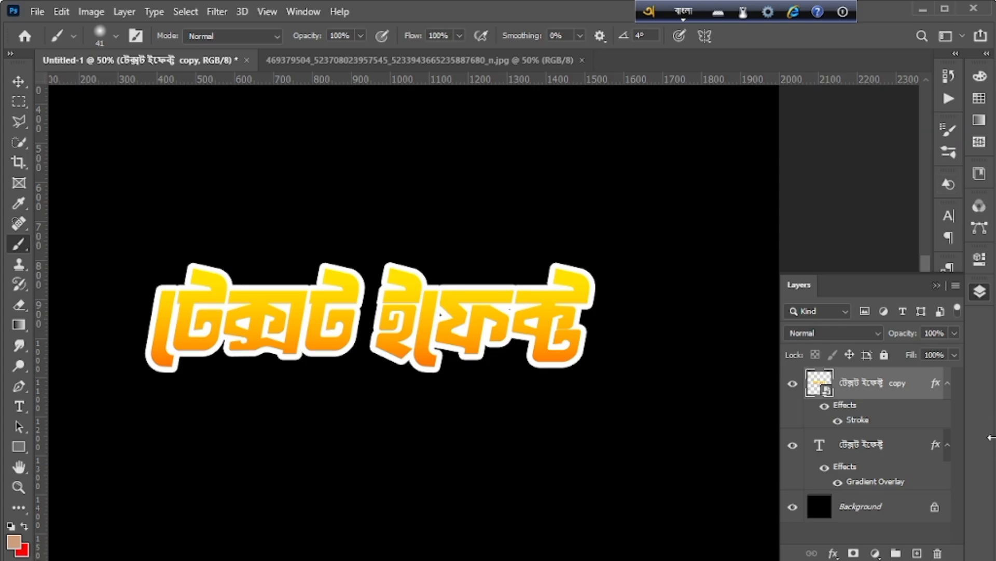
# - Convert the stroked copy to a smart object again and add a 2 px white outside Stroke layer style
pyautogui.rightClick(887, 391)
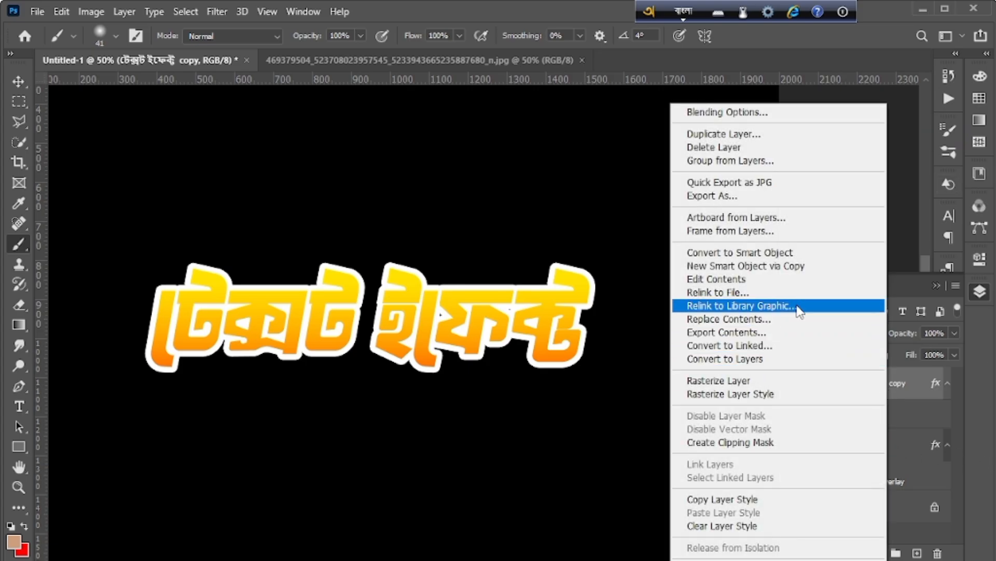
pyautogui.click(774, 252)
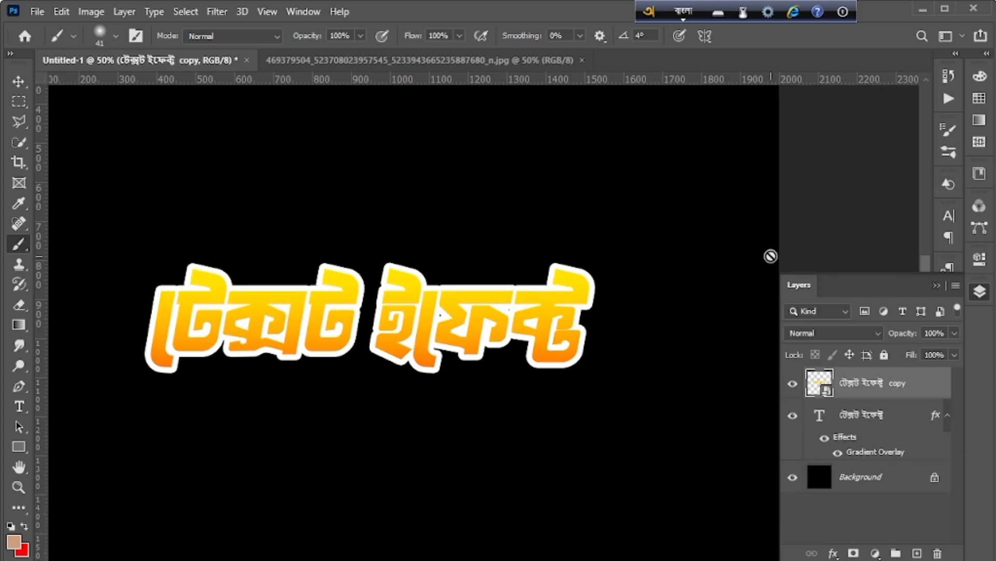
pyautogui.doubleClick(938, 388)
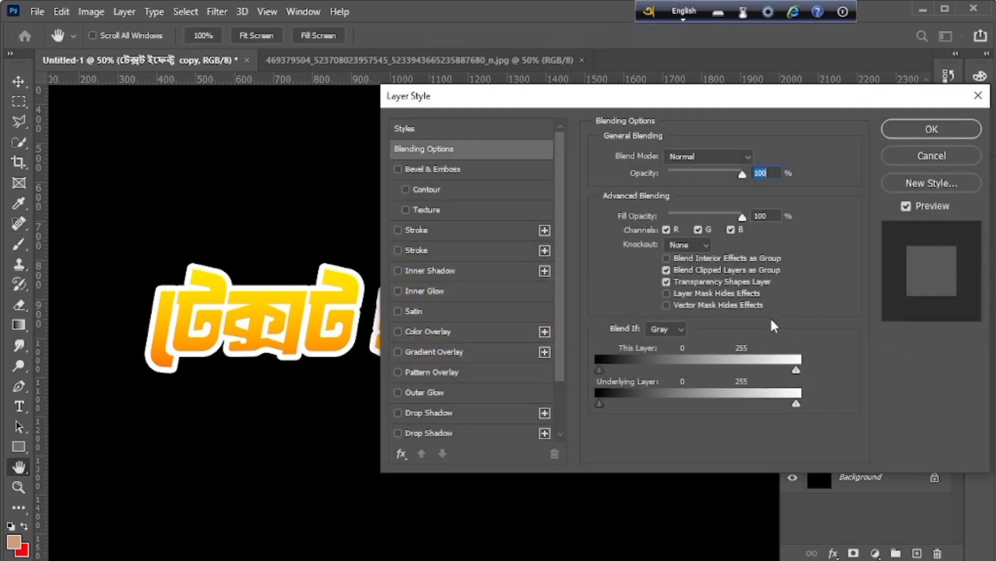
pyautogui.click(449, 236)
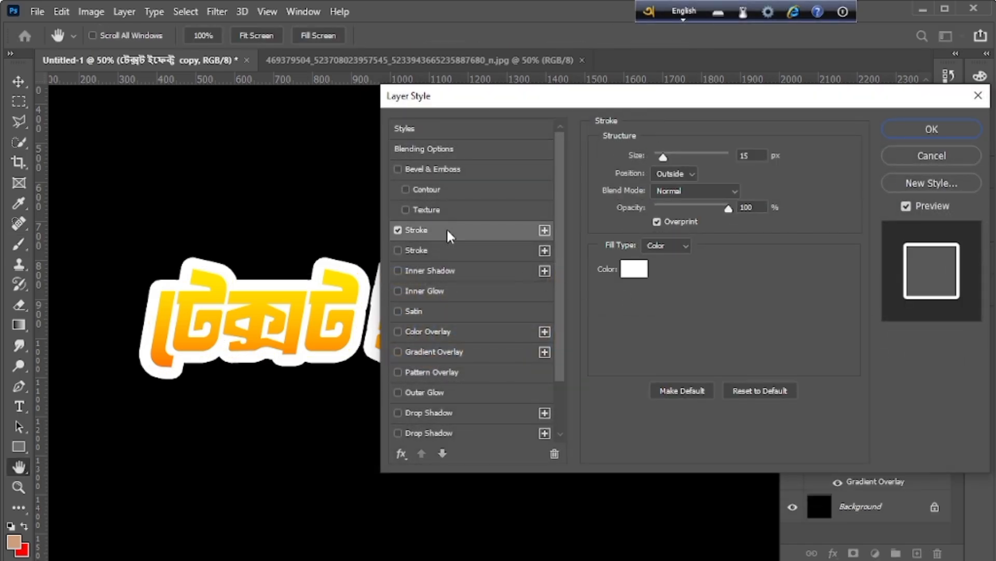
pyautogui.doubleClick(747, 156)
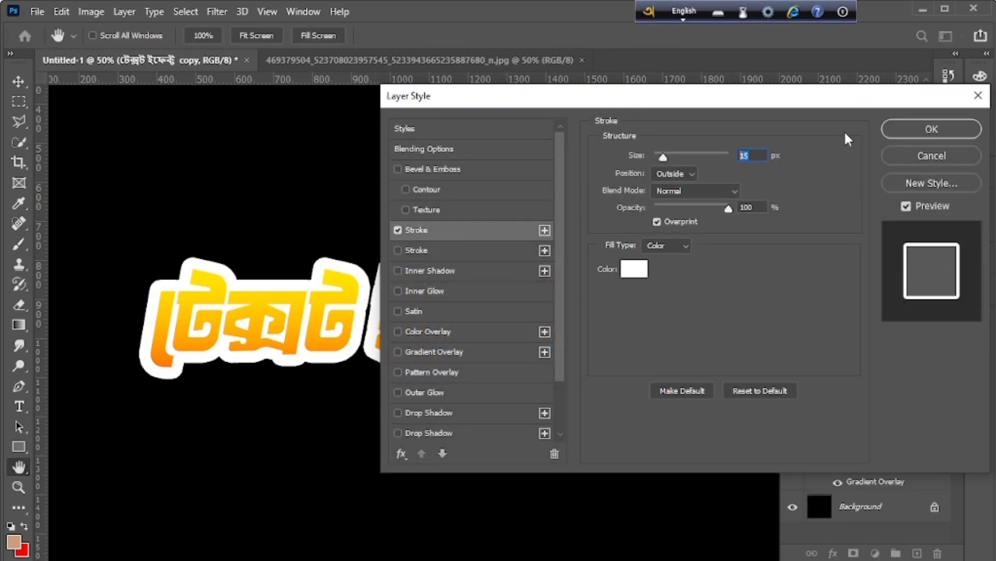
pyautogui.write('3')
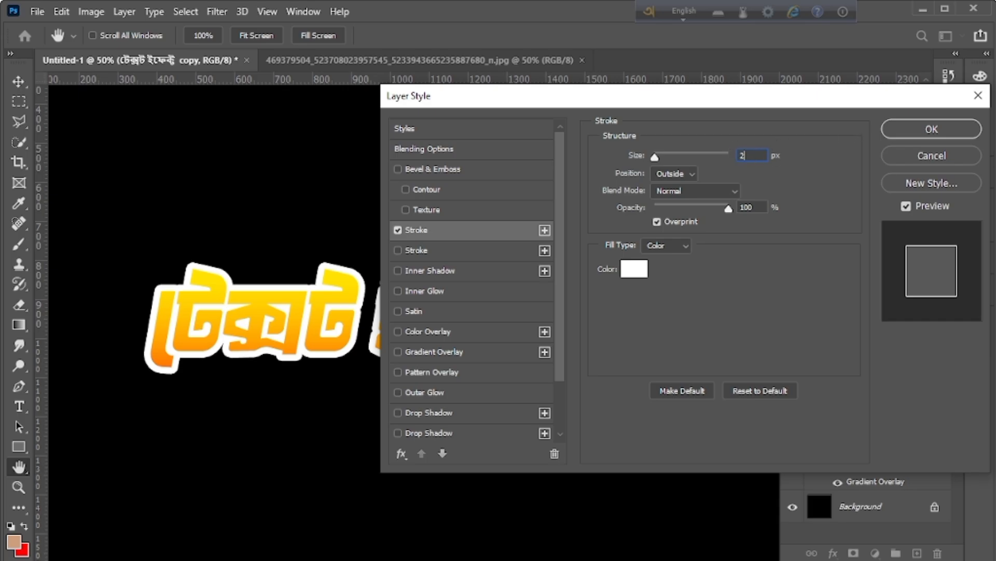
pyautogui.click(900, 134)
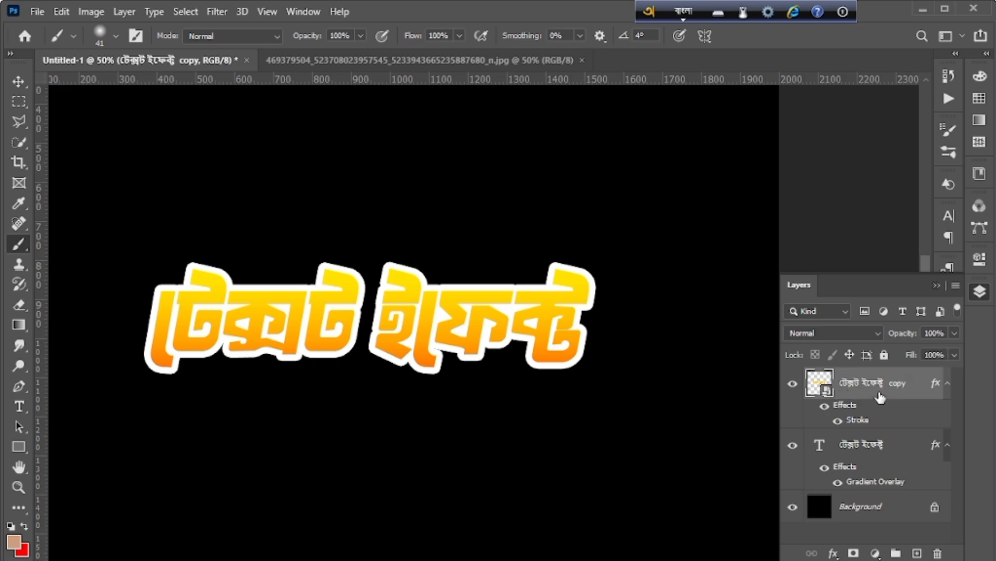
# - Set the outlined copy layer's fill to 0%
pyautogui.click(947, 355)
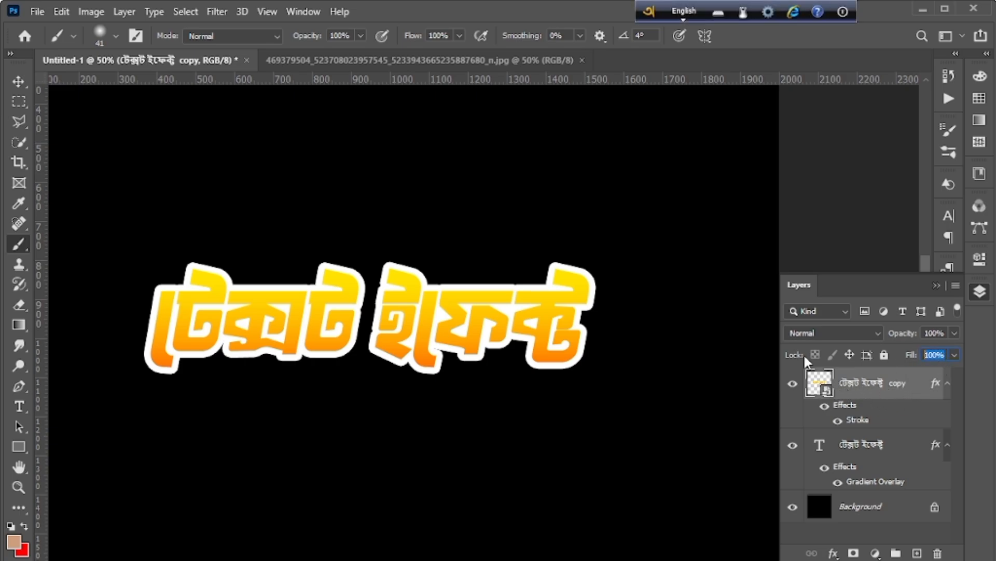
pyautogui.write('0')
pyautogui.press('Return')
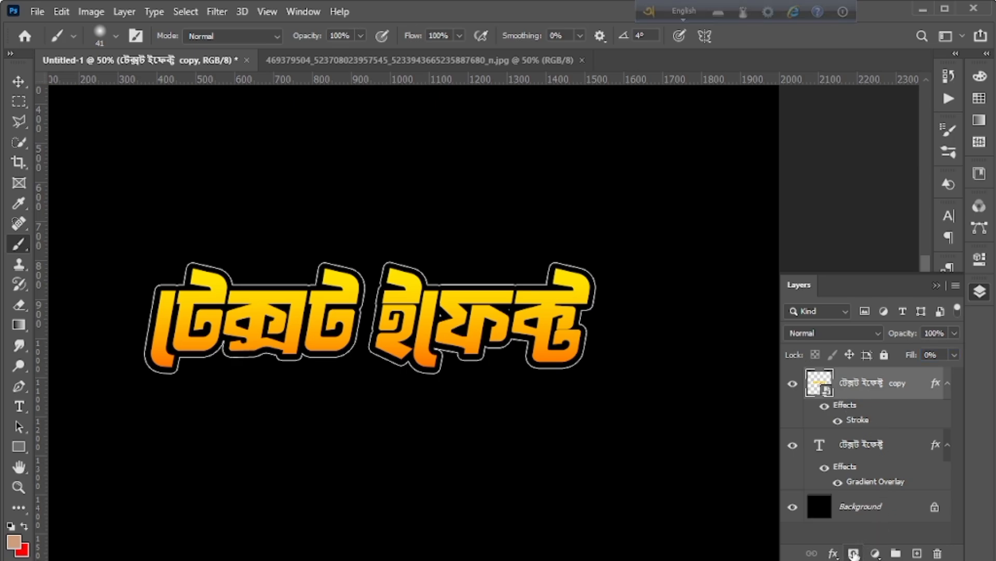
pyautogui.click(854, 553)
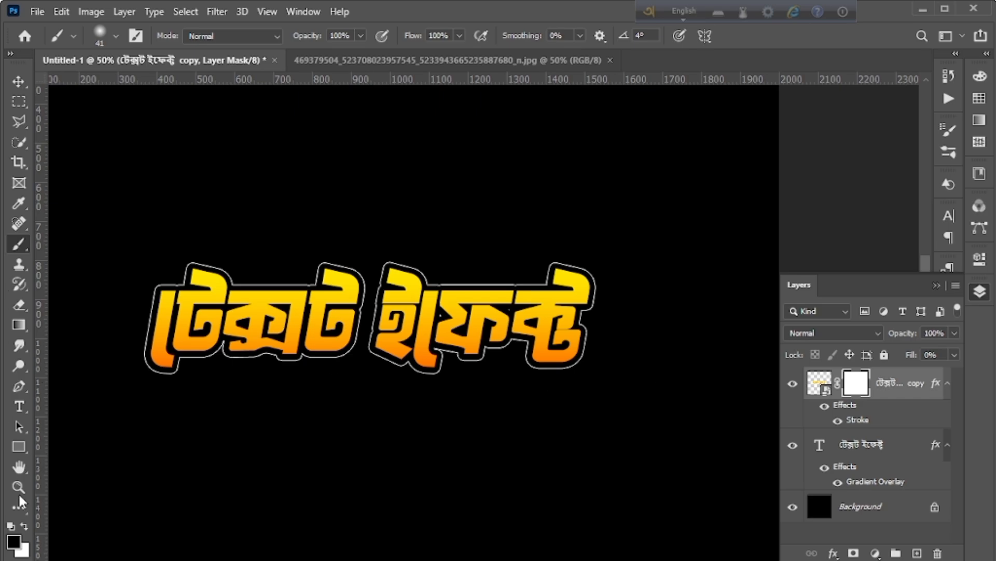
pyautogui.rightClick(19, 243)
pyautogui.click(53, 246)
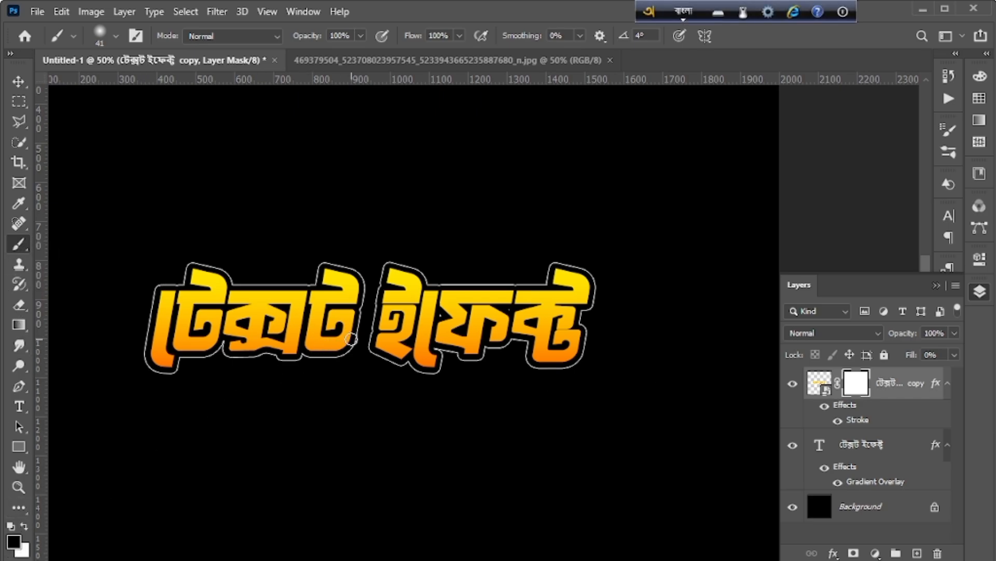
pyautogui.scroll(3, 353, 342)
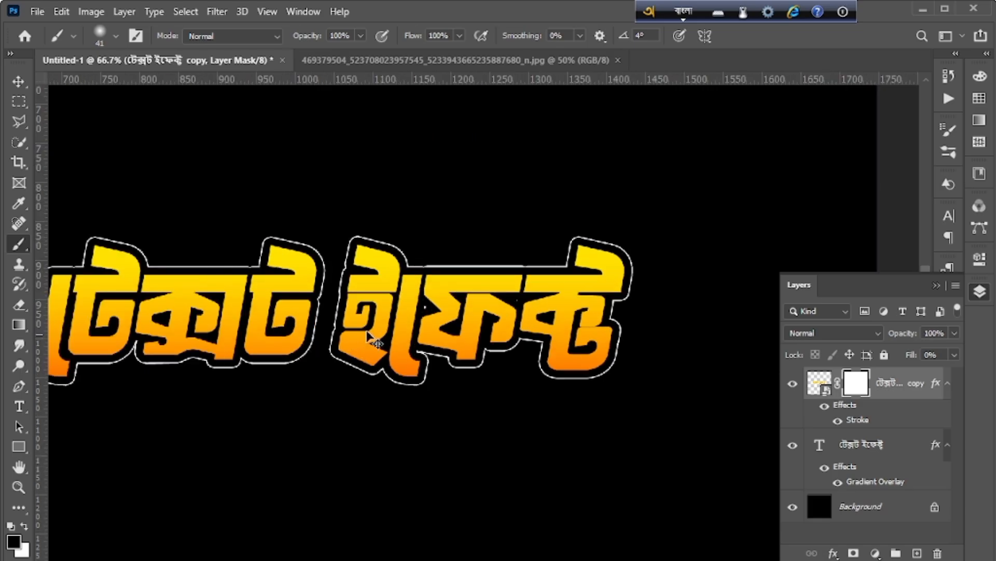
pyautogui.moveTo(330, 250); pyautogui.dragTo(308, 242)
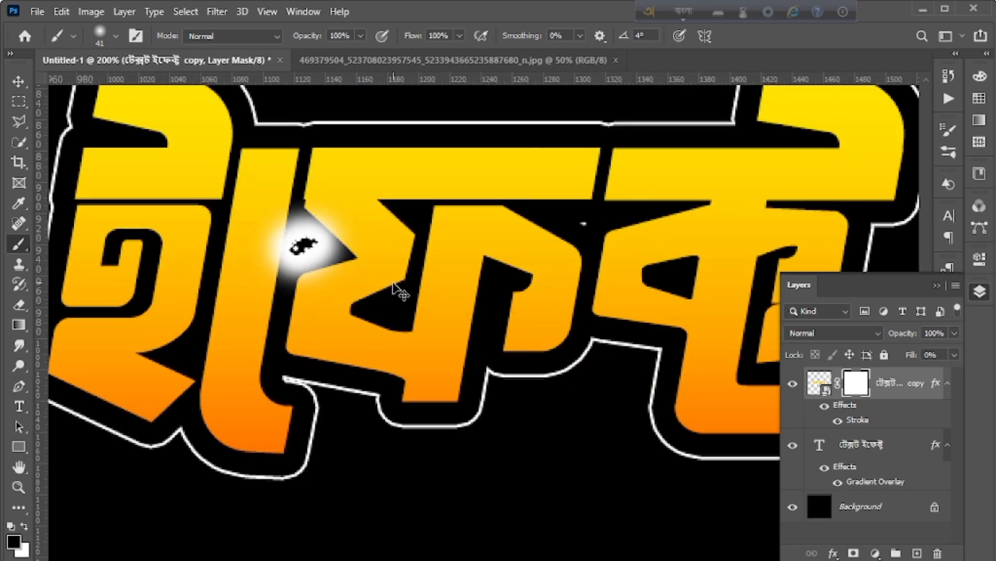
pyautogui.rightClick(904, 387)
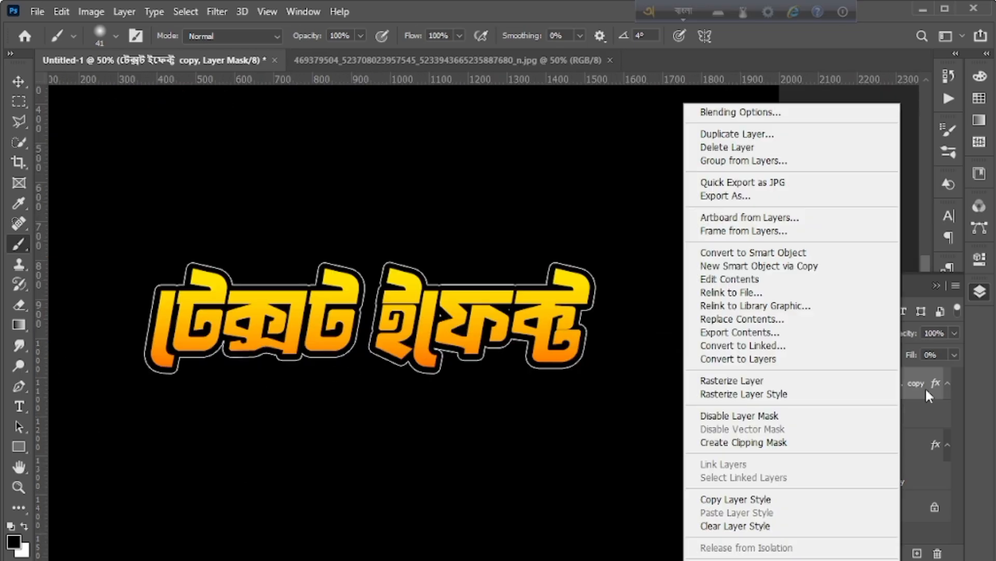
pyautogui.click(926, 388)
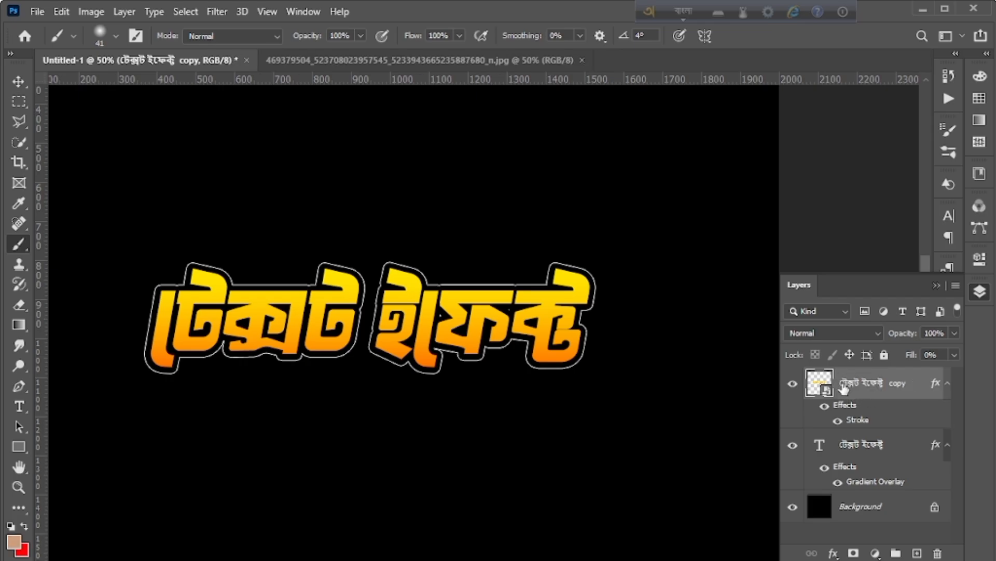
# - Convert the thin outline layer to a smart object, add a layer mask and brush black over outline fragments inside the letters
pyautogui.rightClick(843, 384)
pyautogui.click(695, 254)
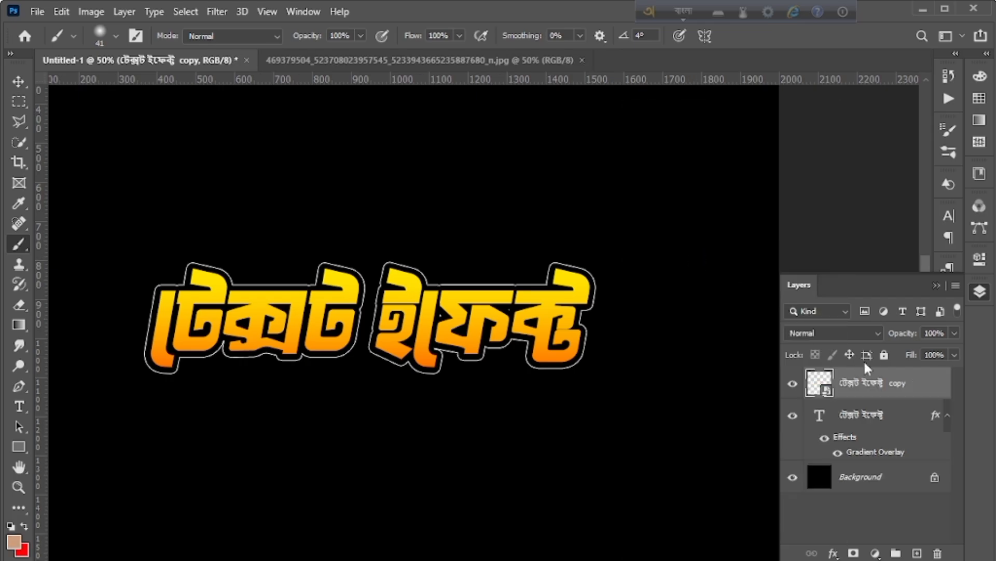
pyautogui.click(853, 553)
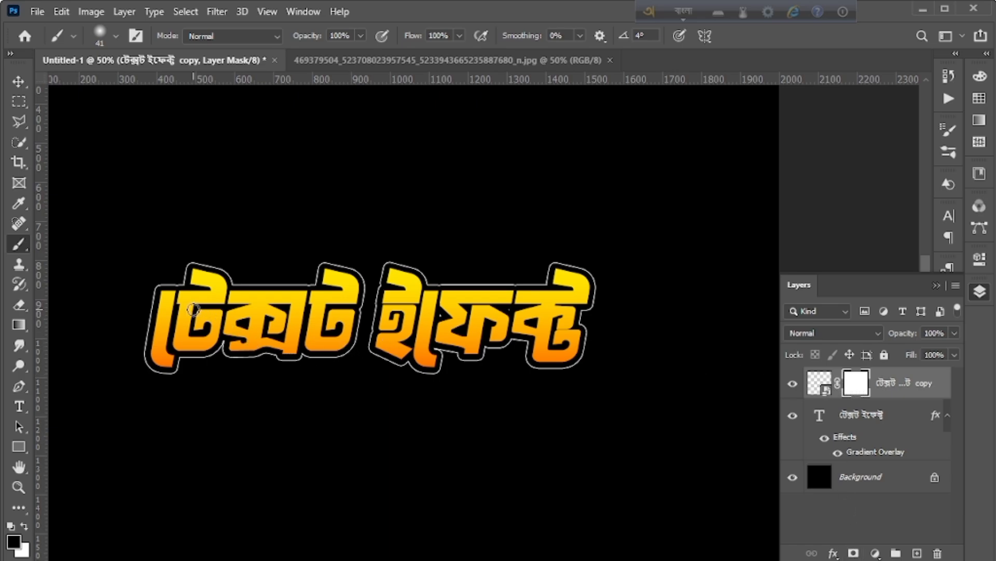
pyautogui.rightClick(25, 239)
pyautogui.click(60, 242)
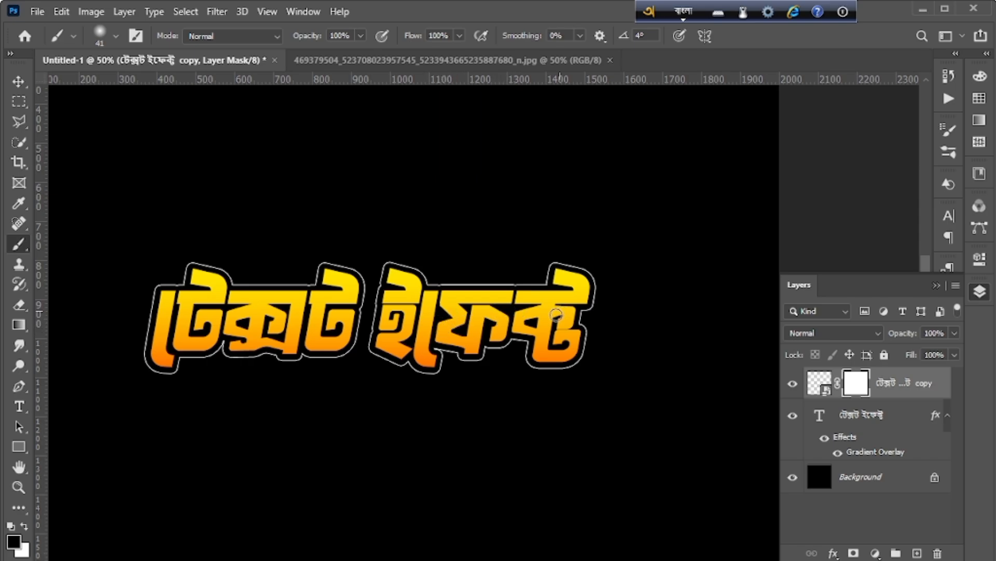
pyautogui.moveTo(557, 329); pyautogui.dragTo(531, 324)
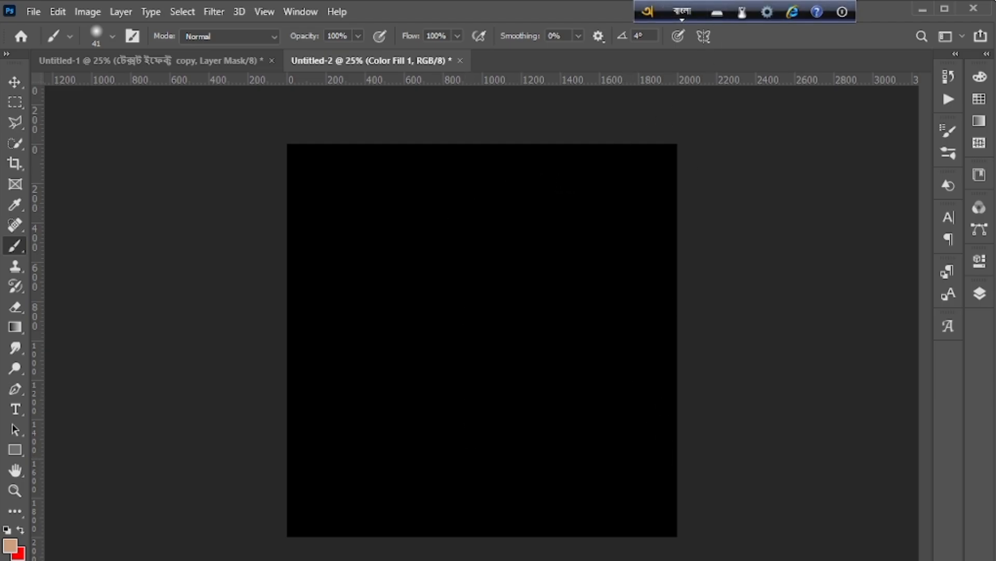
# - Switch to File Explorer and open the Downloads folder
pyautogui.click(394, 560)
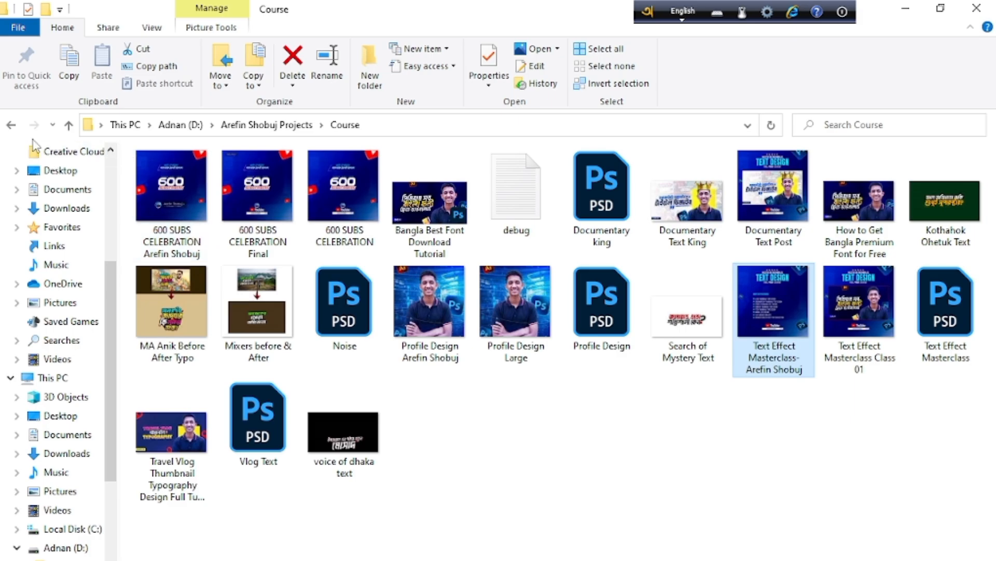
pyautogui.click(12, 125)
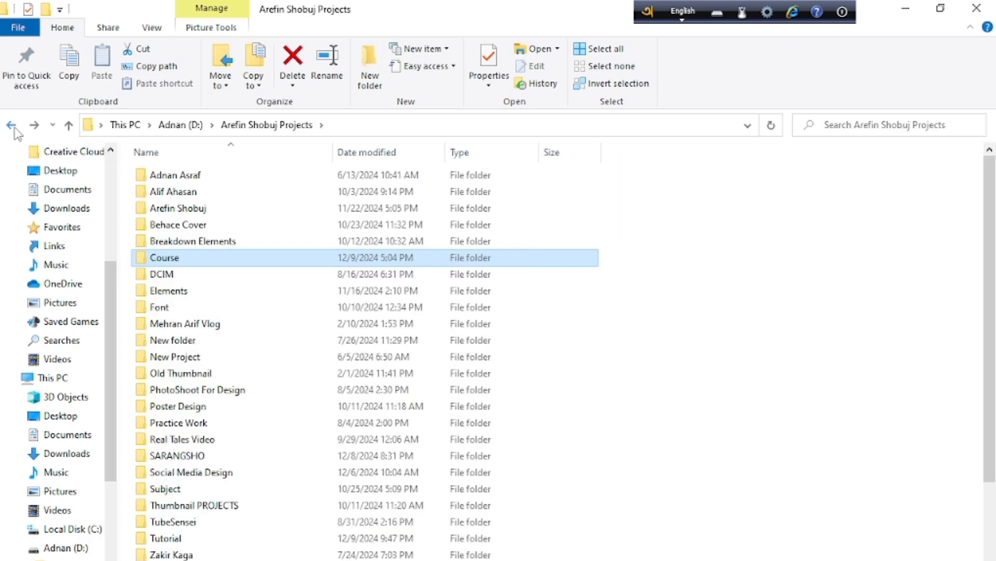
pyautogui.click(12, 125)
pyautogui.click(11, 125)
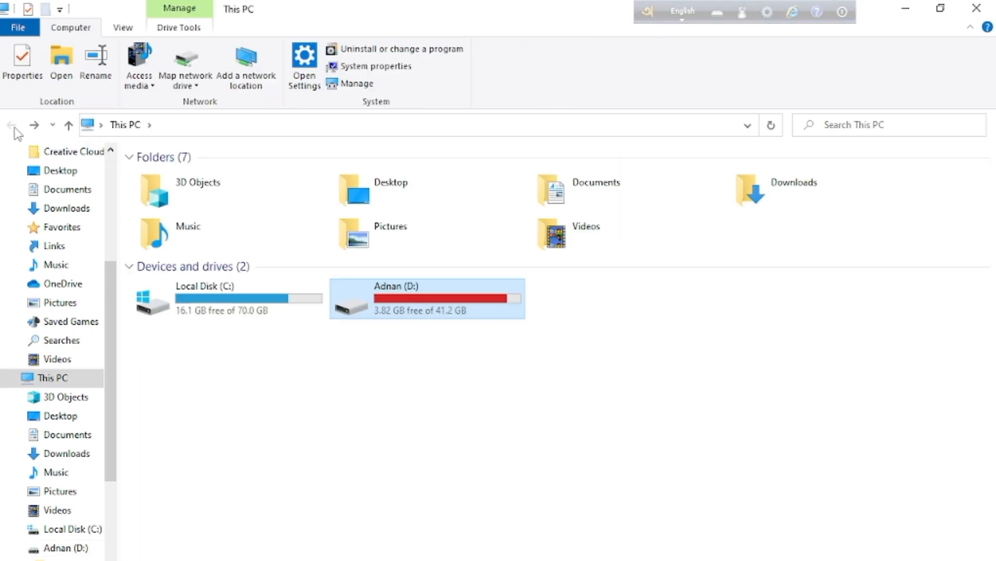
pyautogui.doubleClick(851, 204)
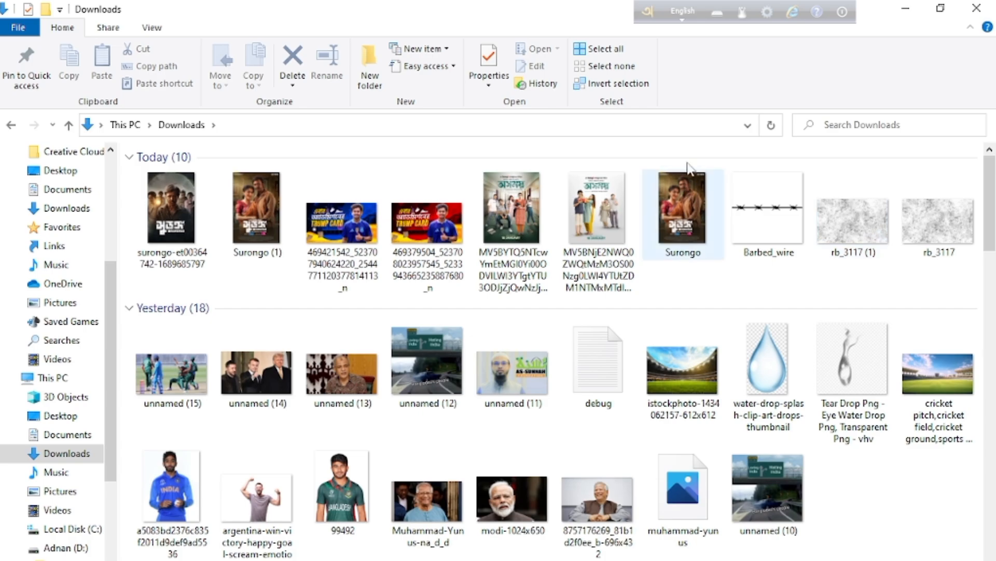
pyautogui.click(241, 225)
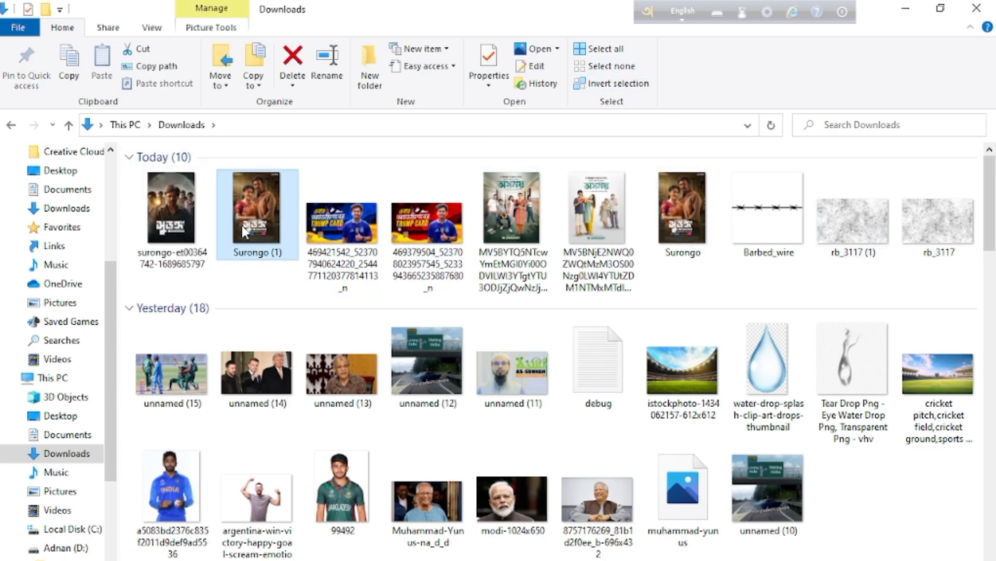
pyautogui.moveTo(253, 218); pyautogui.dragTo(255, 551)
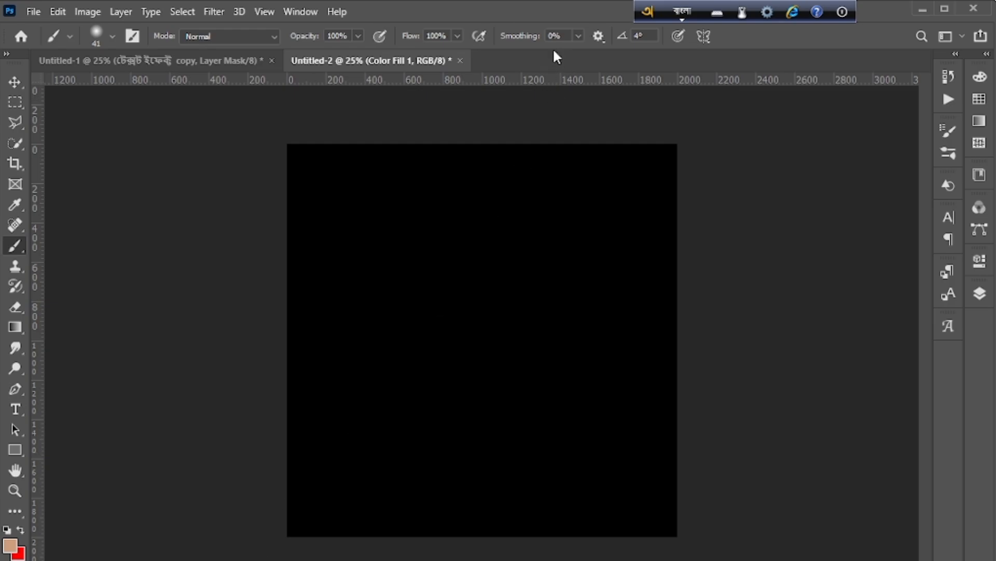
pyautogui.moveTo(554, 51); pyautogui.dragTo(550, 58)
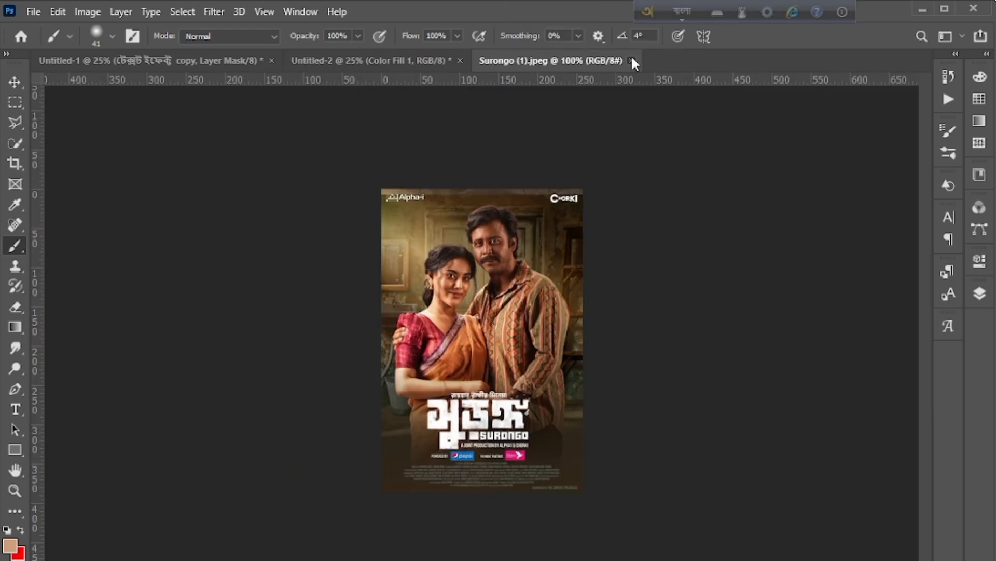
pyautogui.click(631, 61)
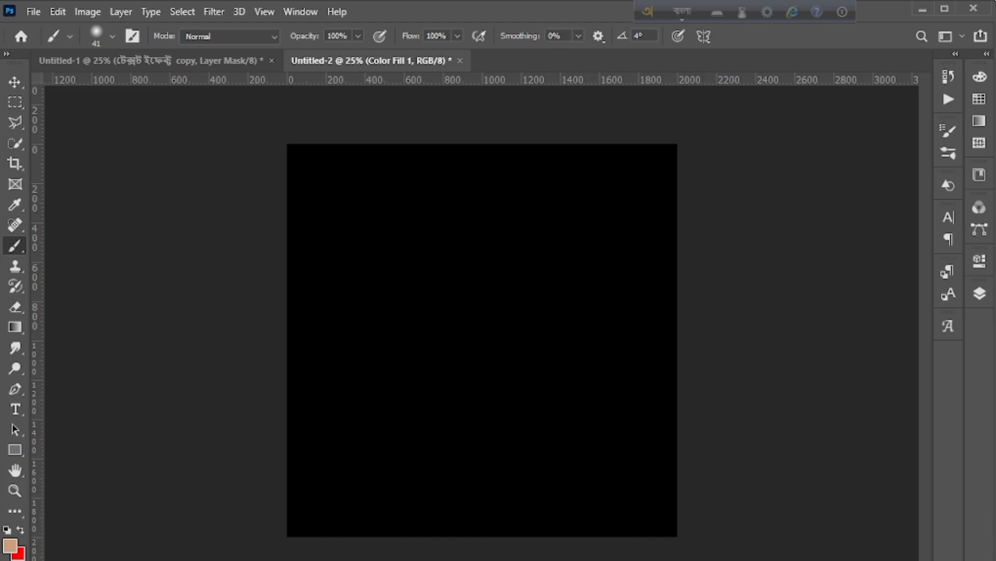
pyautogui.hotkey('alt', 'Tab')
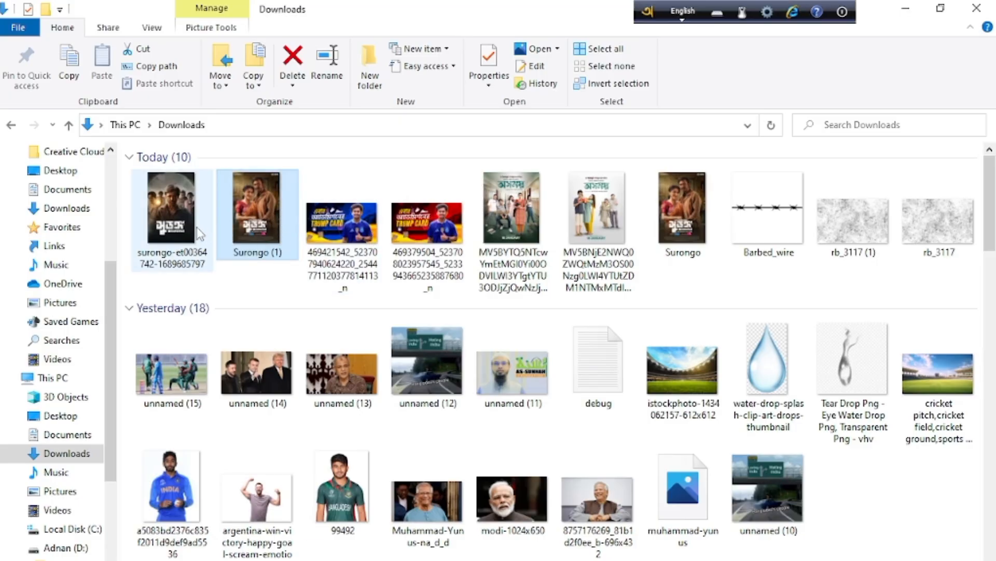
pyautogui.click(181, 206)
pyautogui.moveTo(179, 200); pyautogui.dragTo(111, 560)
pyautogui.moveTo(516, 83); pyautogui.dragTo(516, 54)
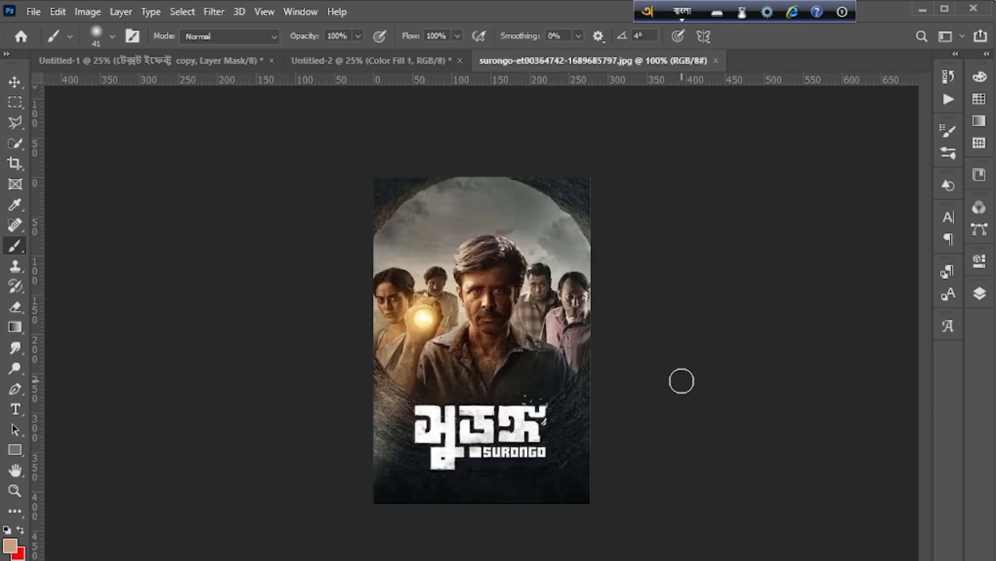
# - Crop the poster tightly around the white Bengali title and the SURONGO lettering beneath it
pyautogui.hotkey('ctrl', '+')
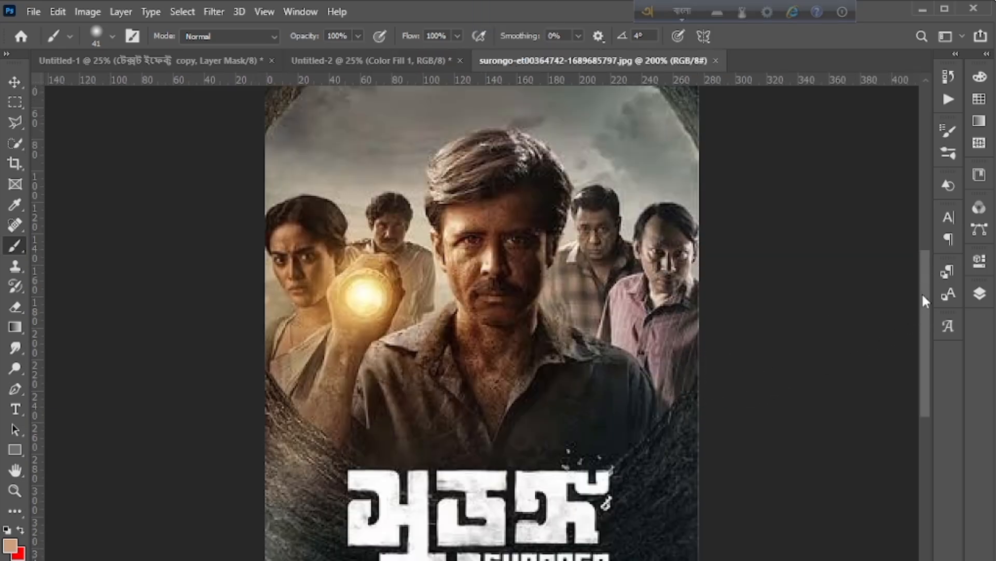
pyautogui.moveTo(921, 292); pyautogui.dragTo(923, 310)
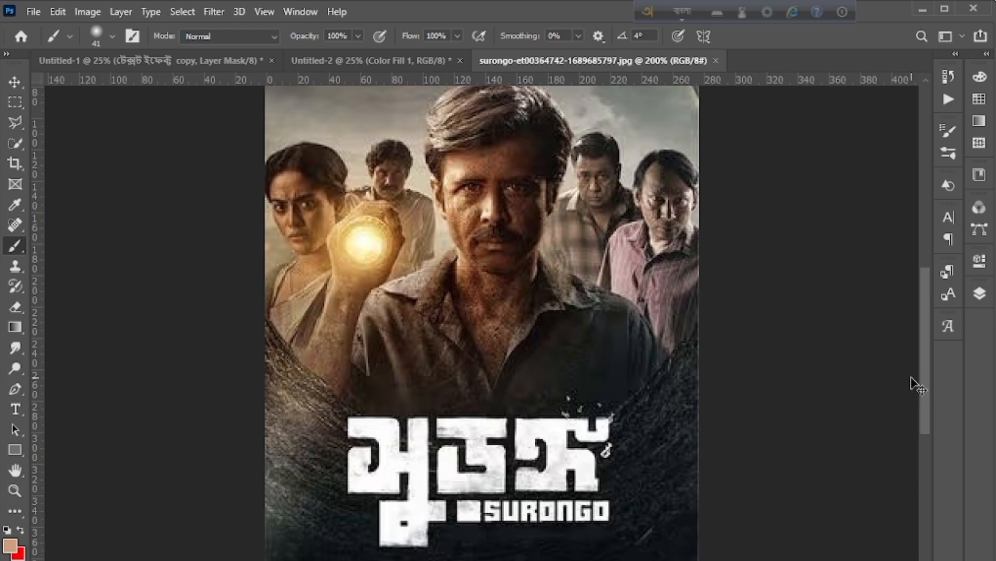
pyautogui.hotkey('ctrl', '-')
pyautogui.click(15, 163)
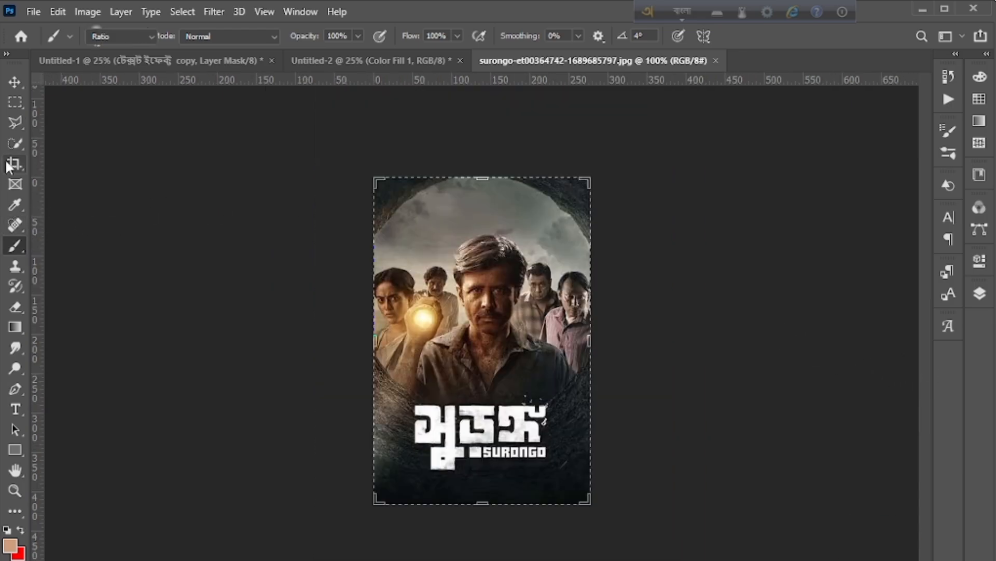
pyautogui.moveTo(482, 178); pyautogui.dragTo(487, 283)
pyautogui.moveTo(493, 401); pyautogui.dragTo(489, 386)
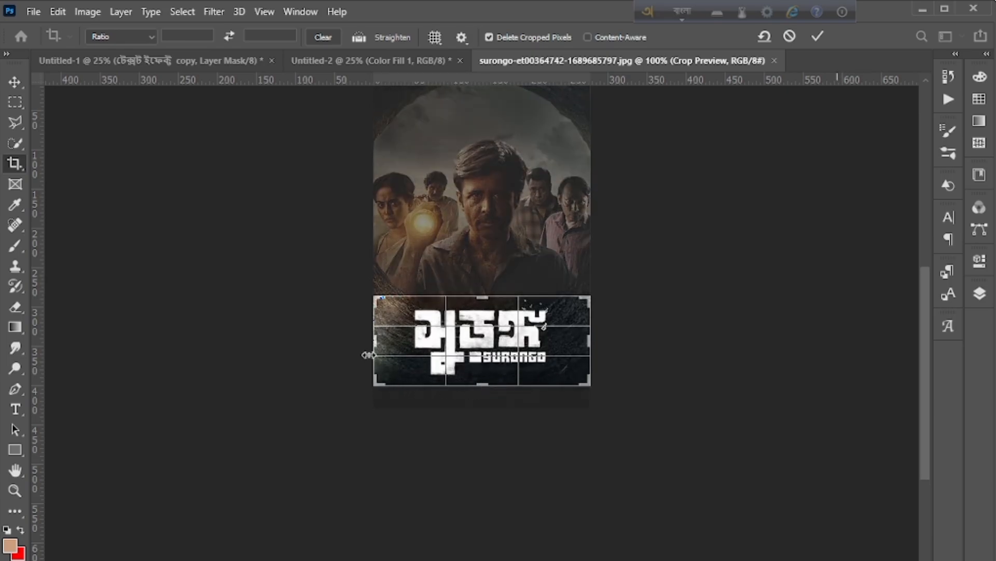
pyautogui.moveTo(374, 351); pyautogui.dragTo(394, 351)
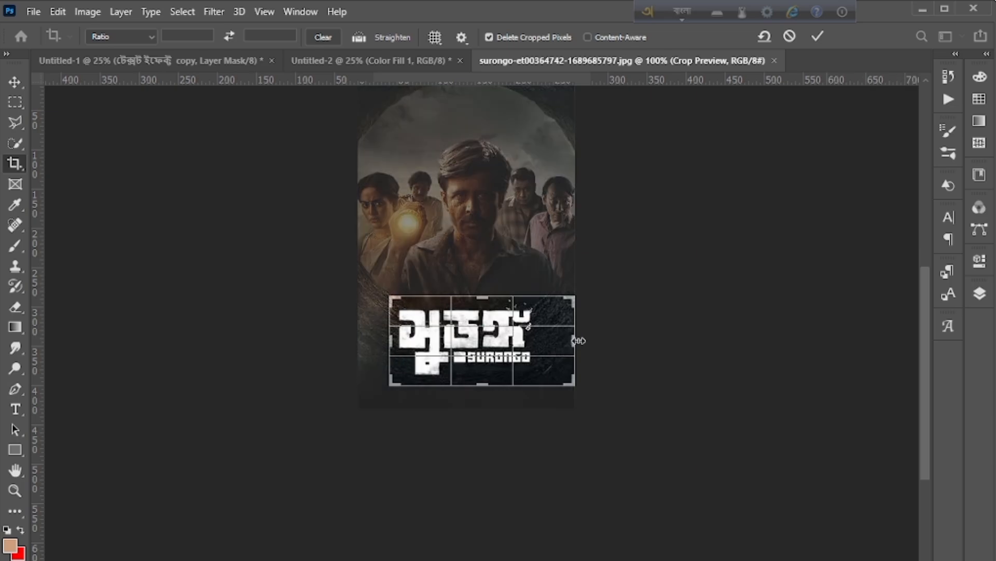
pyautogui.moveTo(575, 339); pyautogui.dragTo(560, 342)
pyautogui.click(814, 36)
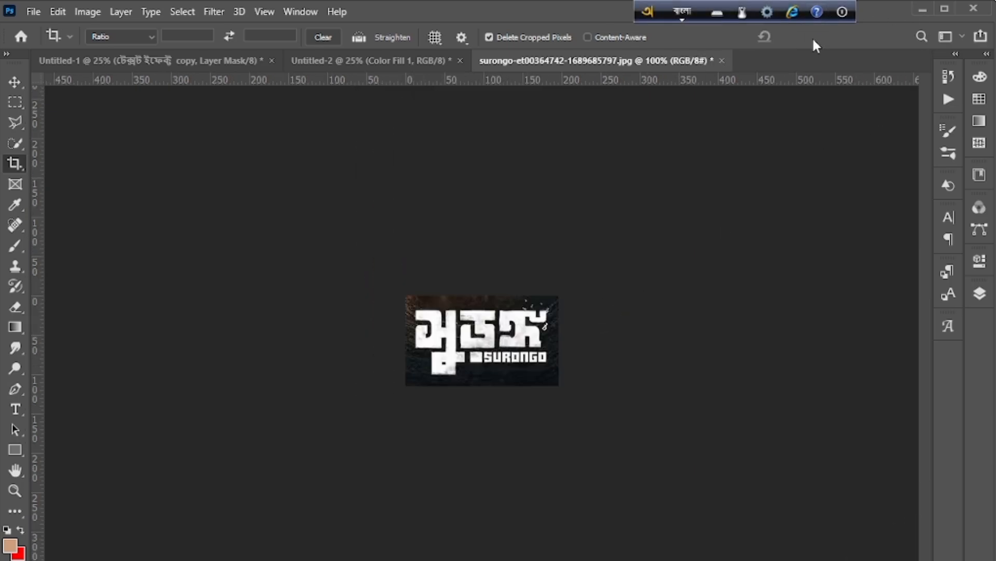
# - Select the white lettering with Color Range, sampling the white of the title and setting Fuzziness to 200
pyautogui.hotkey('ctrl', '+')
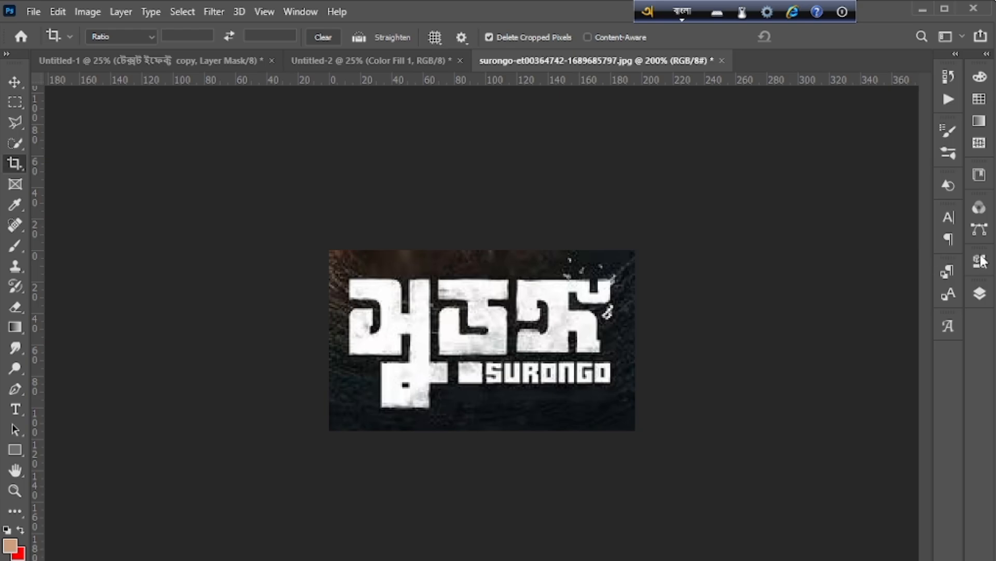
pyautogui.hotkey('ctrl', '+')
pyautogui.click(980, 293)
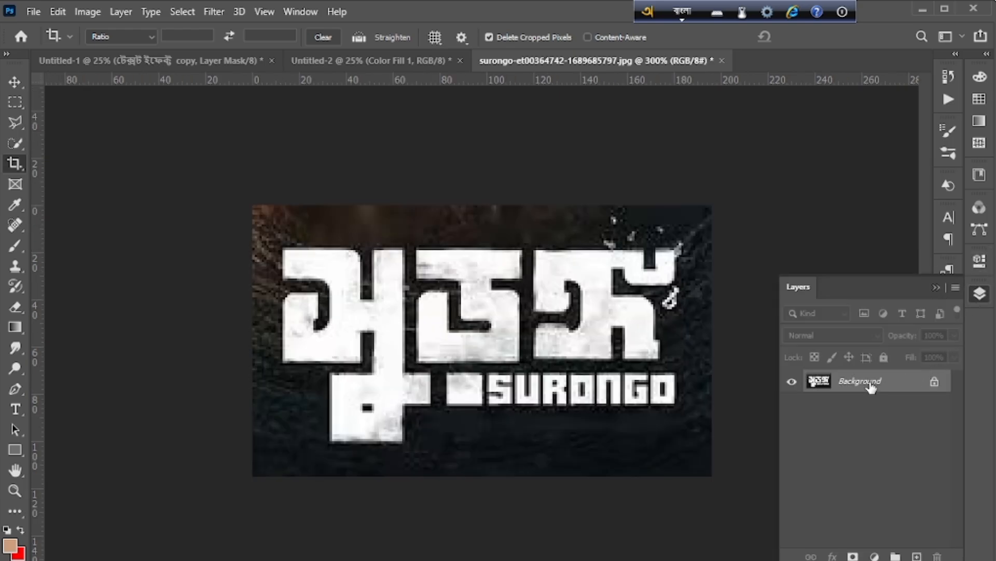
pyautogui.click(986, 301)
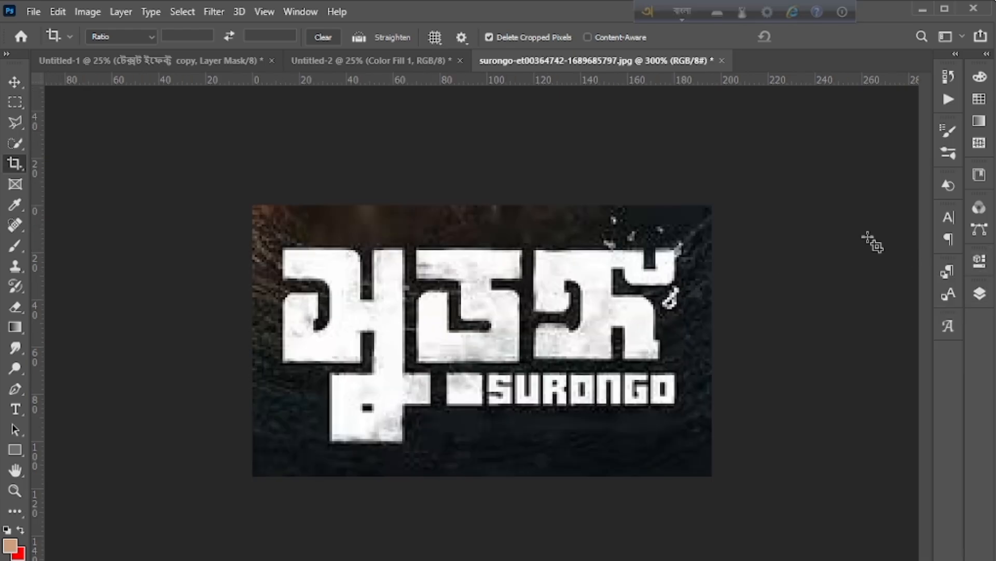
pyautogui.click(15, 81)
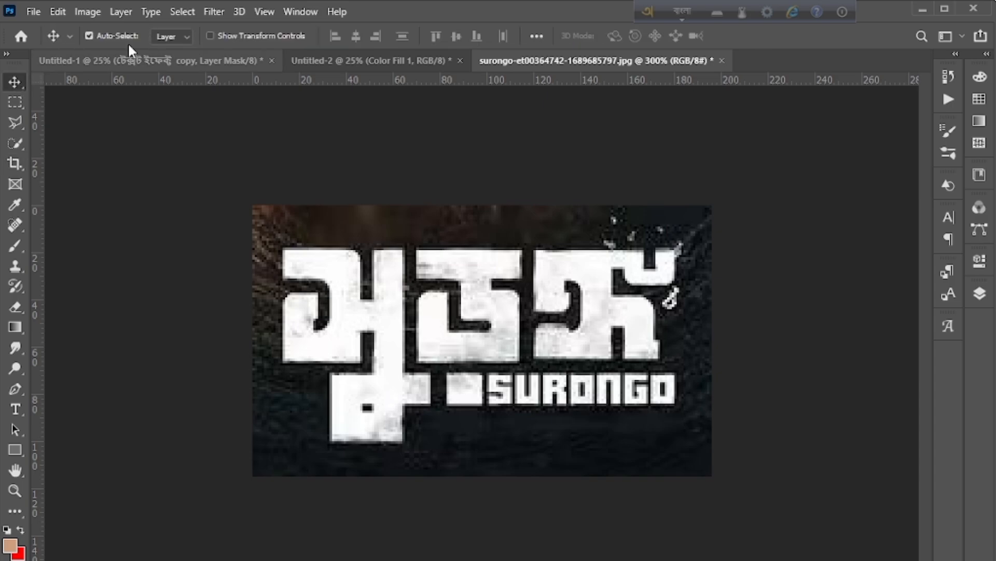
pyautogui.click(189, 10)
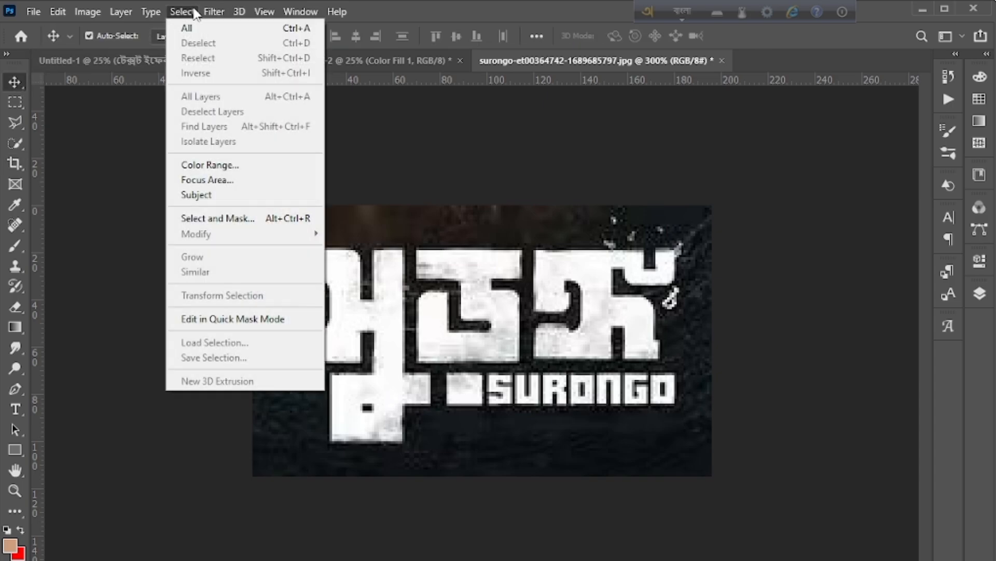
pyautogui.click(222, 165)
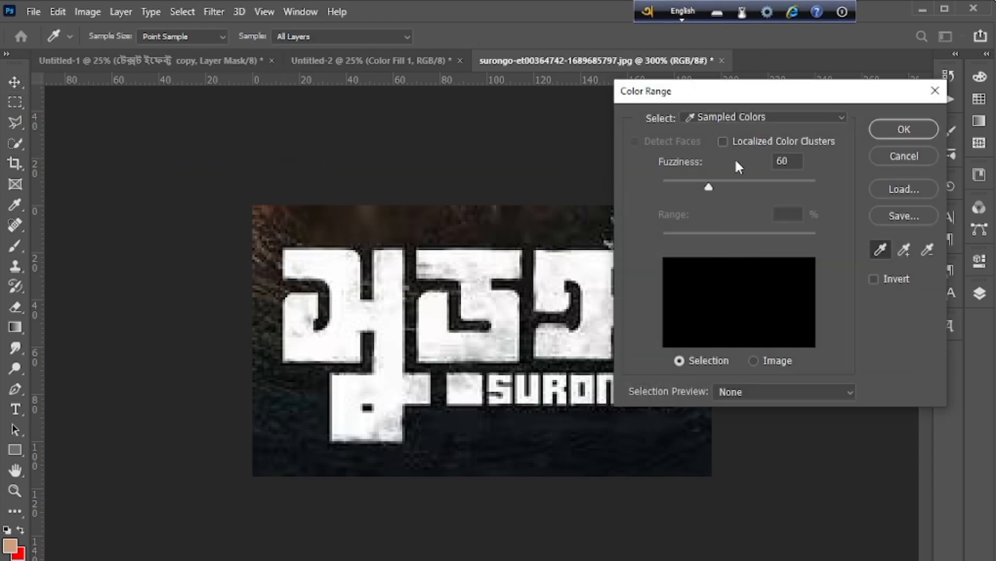
pyautogui.click(773, 119)
pyautogui.click(773, 115)
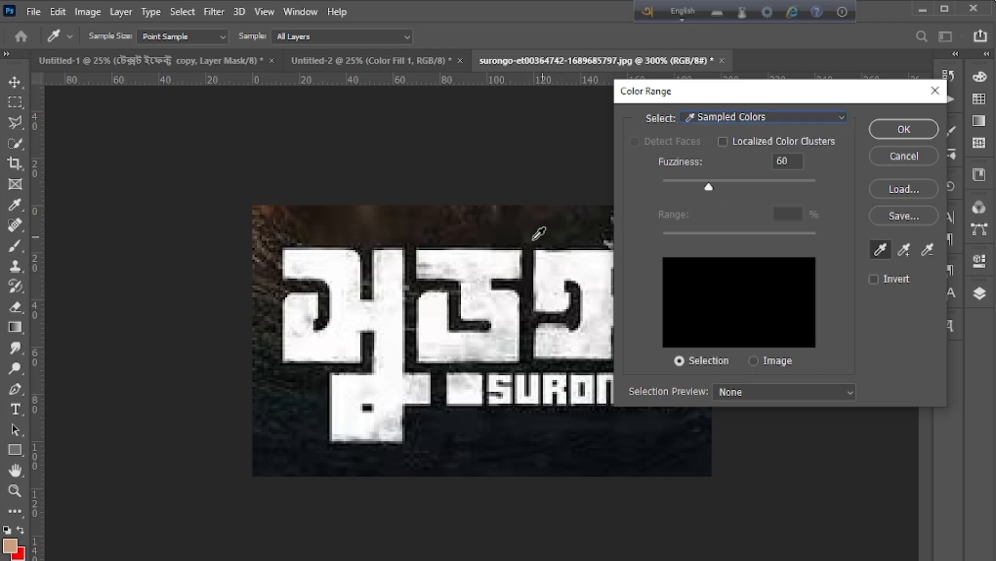
pyautogui.click(496, 255)
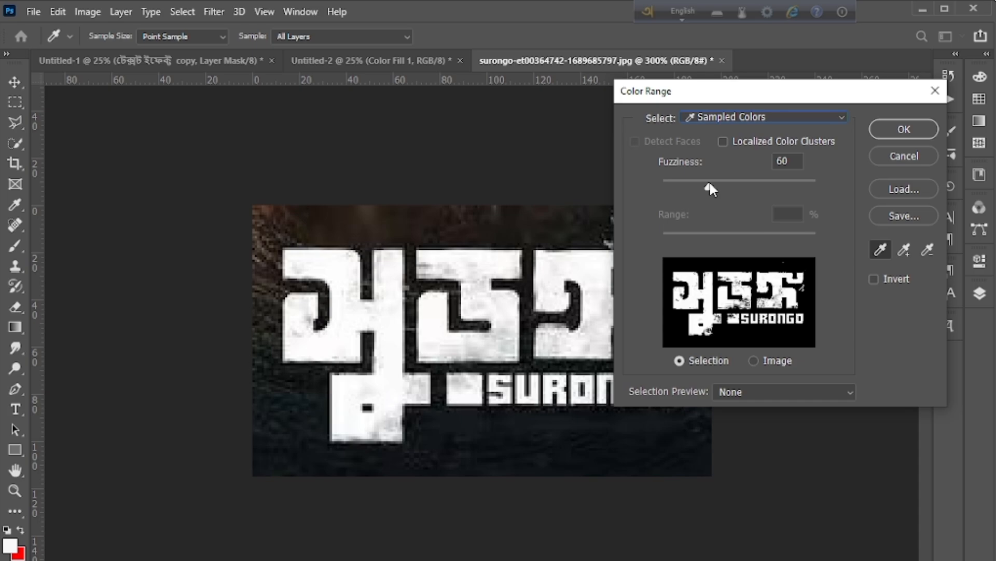
pyautogui.moveTo(710, 185); pyautogui.dragTo(844, 194)
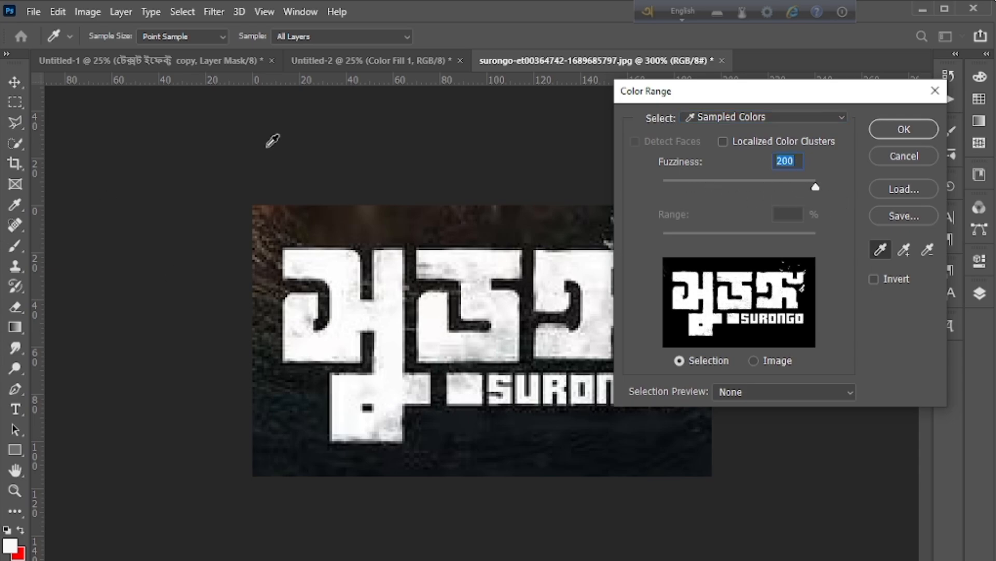
pyautogui.click(934, 131)
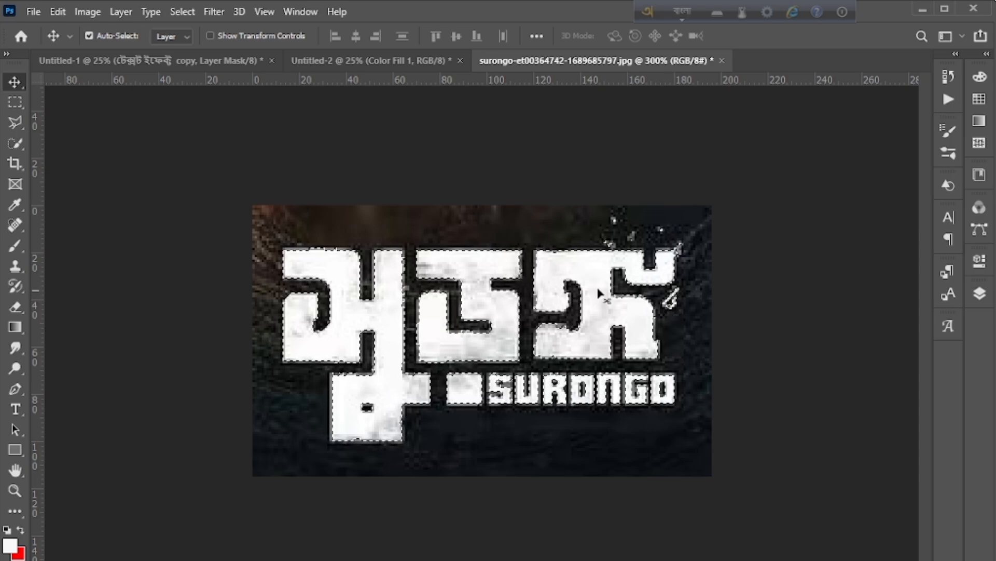
# - Add a layer mask from the lettering selection to the poster layer and convert the layer to a smart object
pyautogui.click(17, 87)
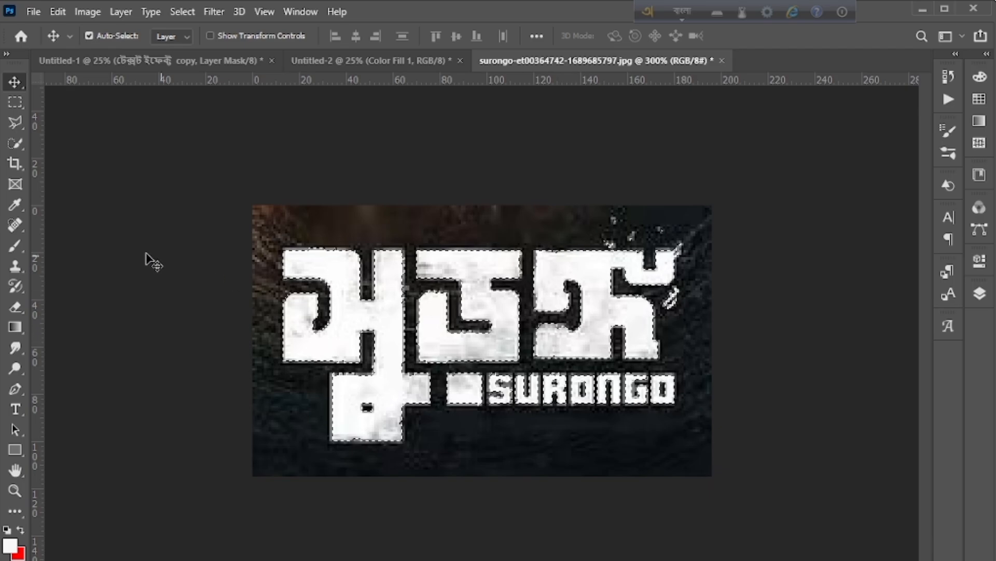
pyautogui.click(981, 296)
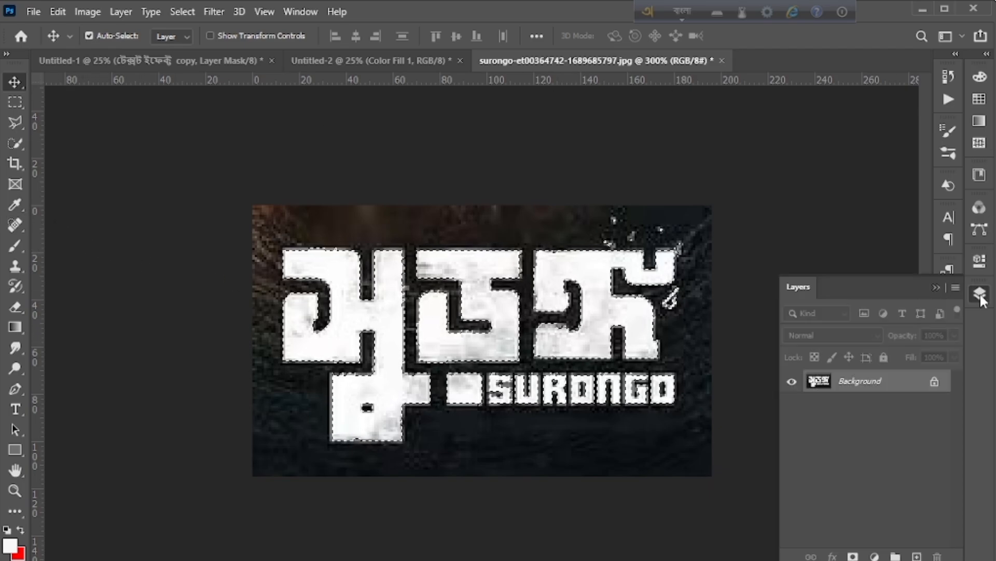
pyautogui.click(981, 296)
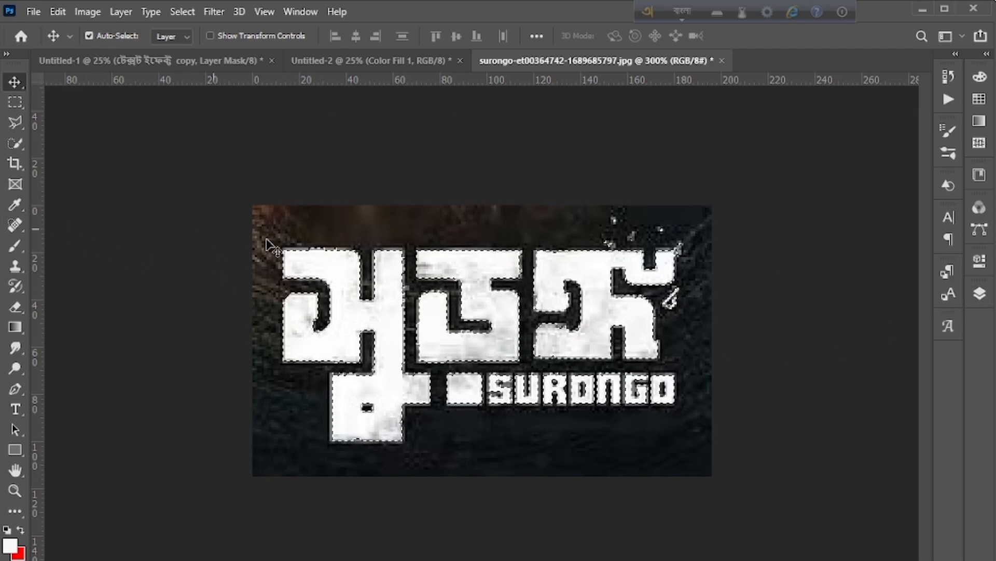
pyautogui.click(980, 293)
pyautogui.click(854, 556)
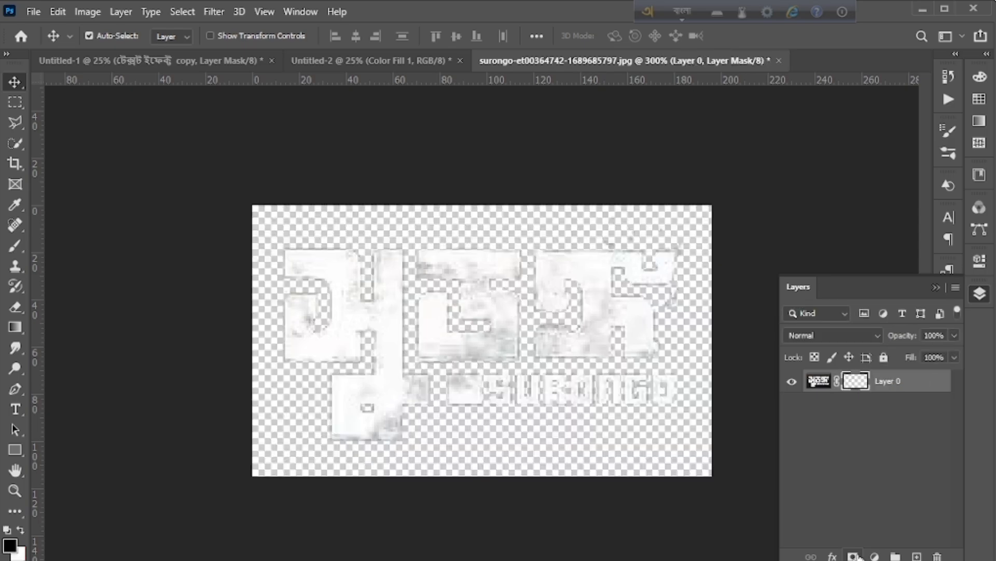
pyautogui.rightClick(908, 386)
pyautogui.click(730, 327)
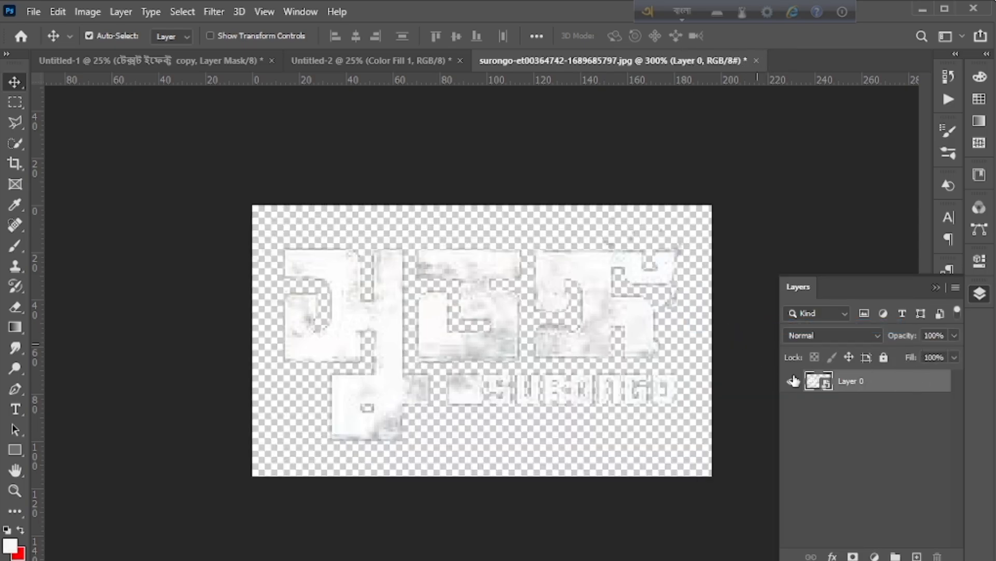
pyautogui.click(985, 296)
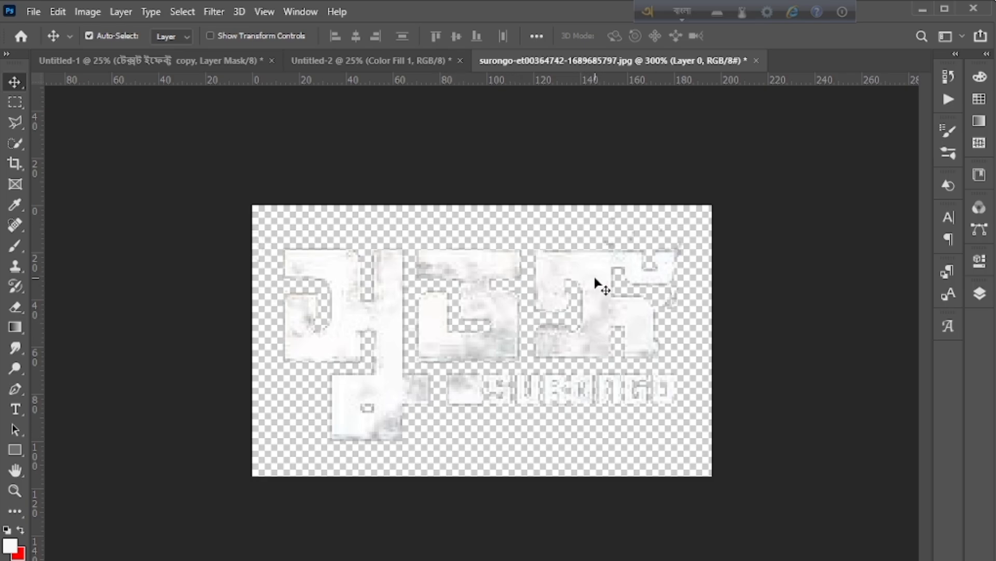
# - Copy the cut-out title into the Untitled-2 document, enlarge it and center it on the black canvas
pyautogui.moveTo(596, 282); pyautogui.dragTo(365, 57)
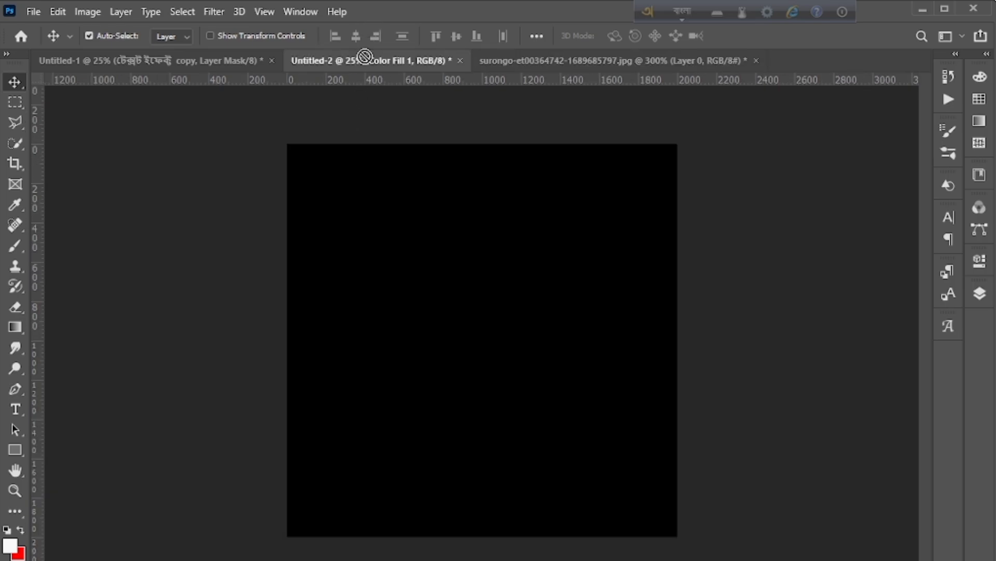
pyautogui.moveTo(458, 350); pyautogui.dragTo(460, 352)
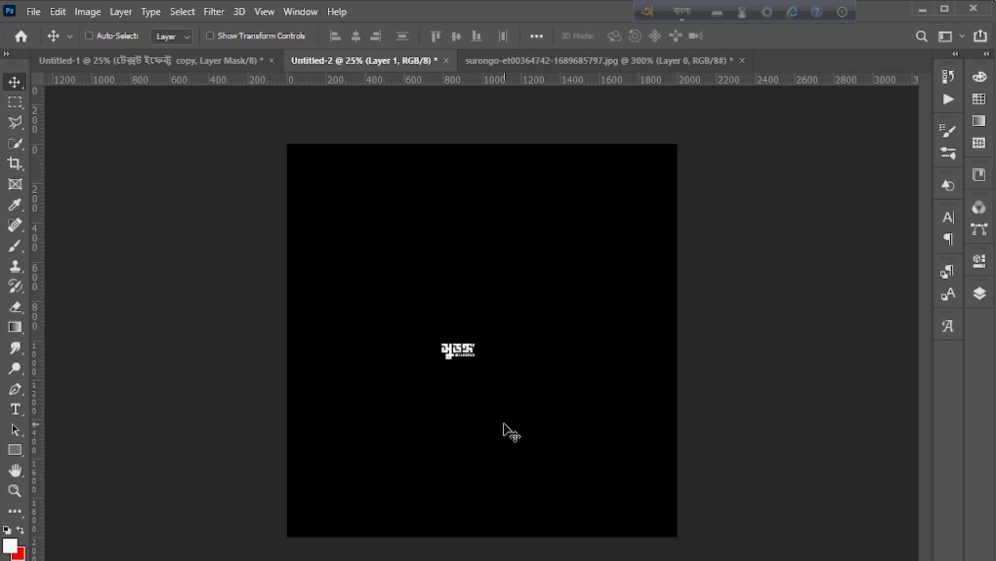
pyautogui.hotkey('ctrl', 't')
pyautogui.moveTo(457, 334); pyautogui.dragTo(488, 347)
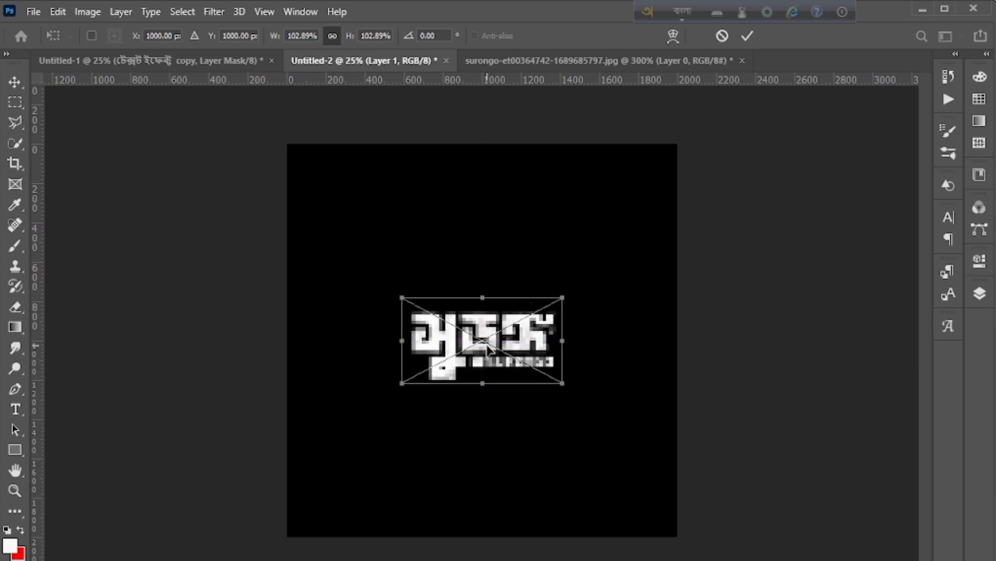
pyautogui.click(748, 36)
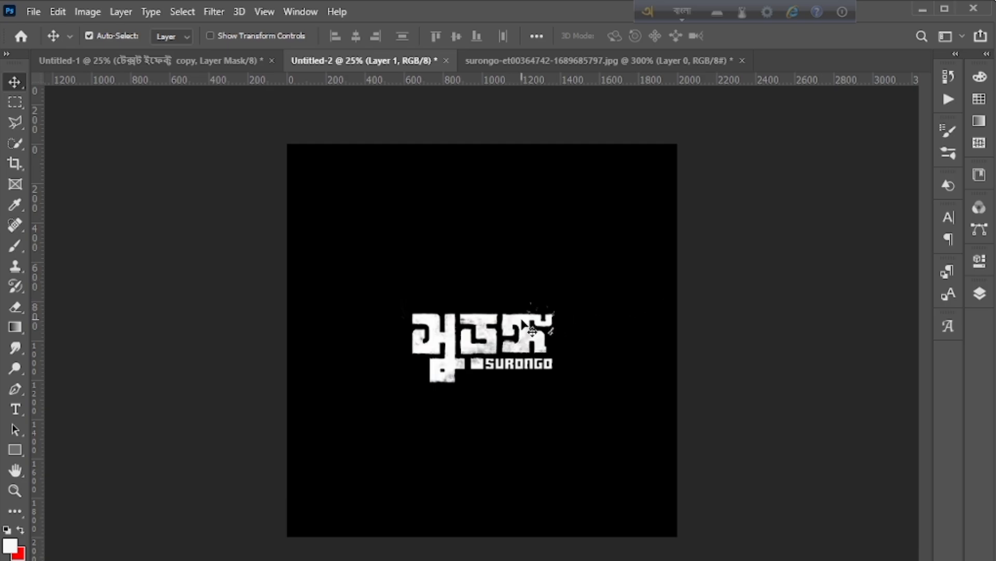
pyautogui.moveTo(537, 328)
pyautogui.mouseDown()
pyautogui.moveTo(556, 329)
pyautogui.moveTo(551, 319)
pyautogui.moveTo(520, 328)
pyautogui.mouseUp()
# - Add a Color Overlay effect to Layer 1 holding the cut-out title, keeping the lettering visible beside the dialog
pyautogui.click(980, 293)
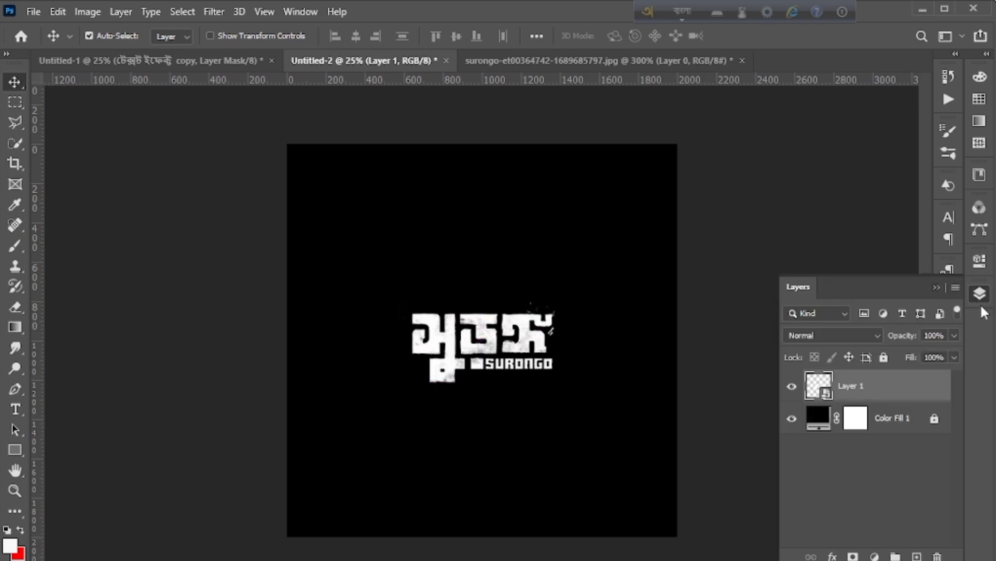
pyautogui.doubleClick(934, 390)
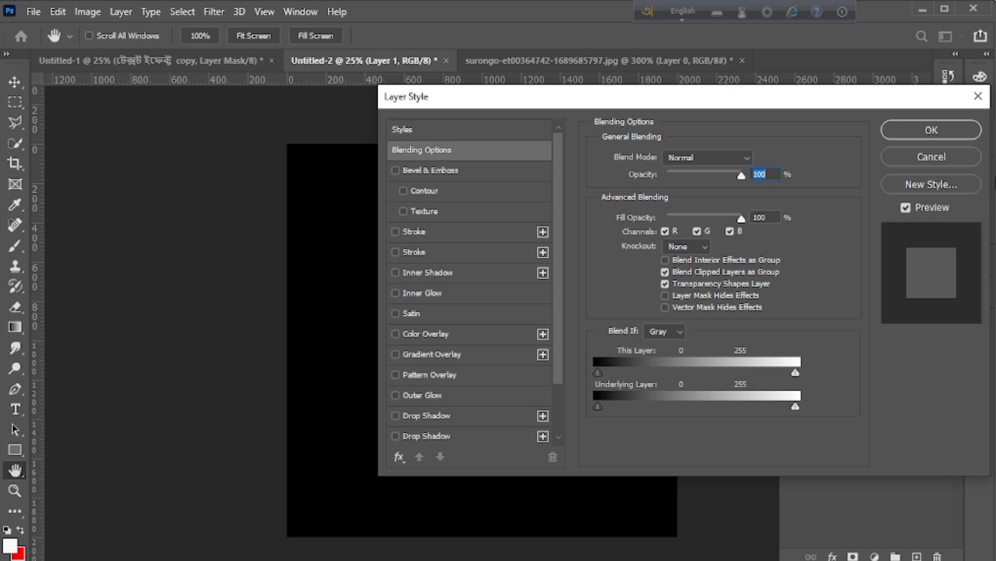
pyautogui.click(466, 335)
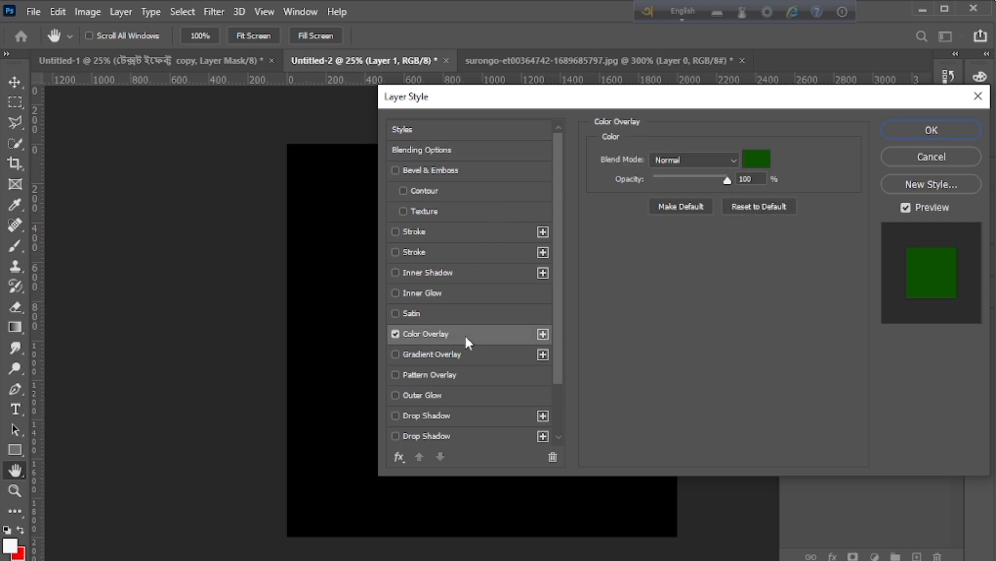
pyautogui.moveTo(683, 104); pyautogui.dragTo(420, 453)
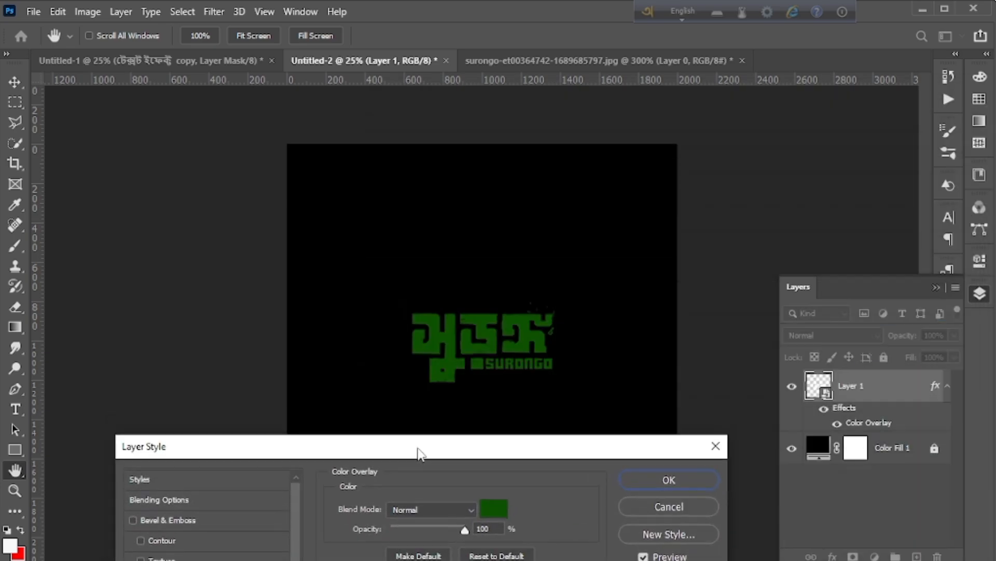
# - Set the overlay color to bright cyan-blue 00c6ff, then move the title straight up to the upper part of the canvas
pyautogui.click(493, 509)
pyautogui.moveTo(618, 136); pyautogui.dragTo(569, 60)
pyautogui.click(637, 149)
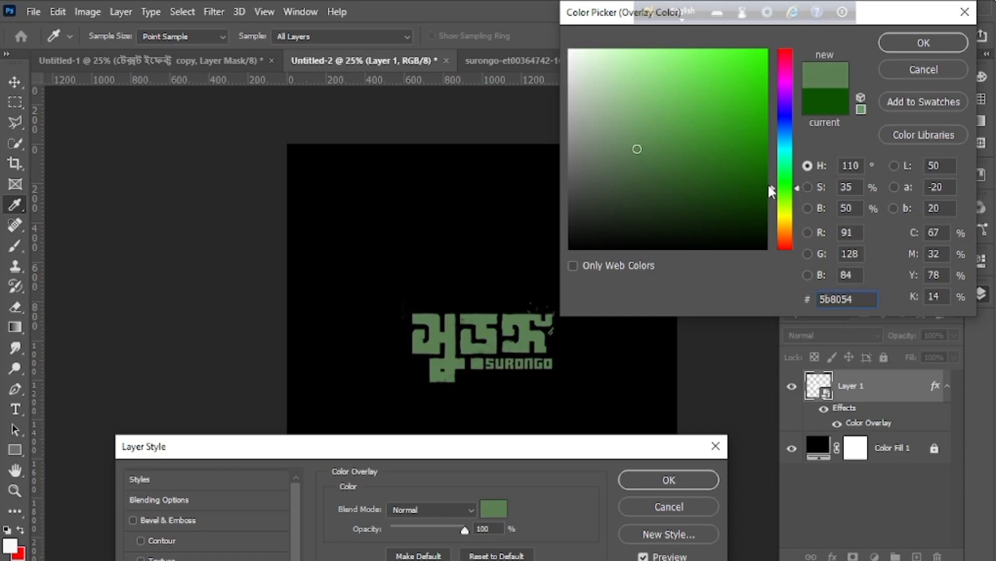
pyautogui.moveTo(769, 190)
pyautogui.mouseDown()
pyautogui.moveTo(766, 130)
pyautogui.moveTo(743, 89)
pyautogui.moveTo(789, 36)
pyautogui.mouseUp()
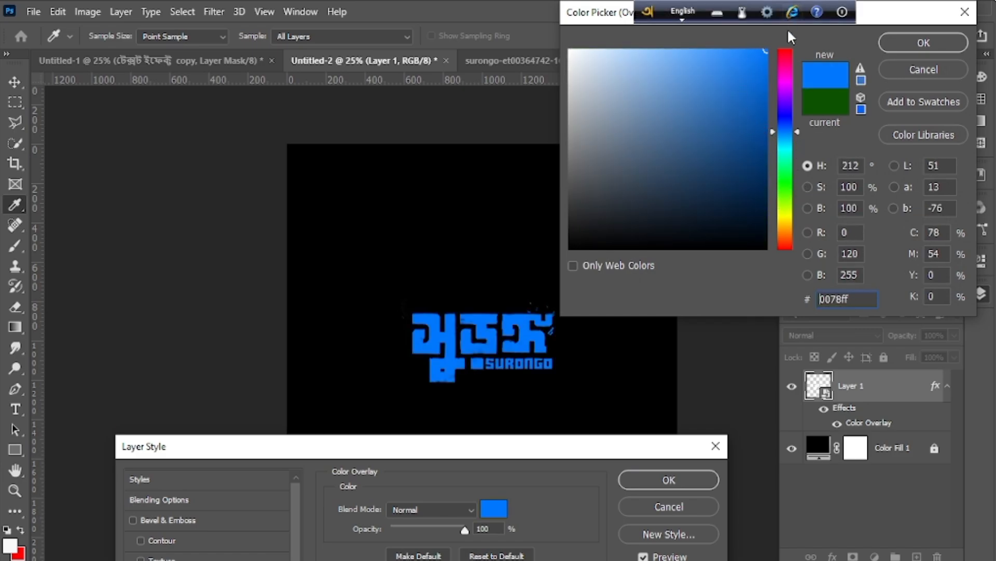
pyautogui.click(771, 125)
pyautogui.moveTo(771, 126); pyautogui.dragTo(772, 142)
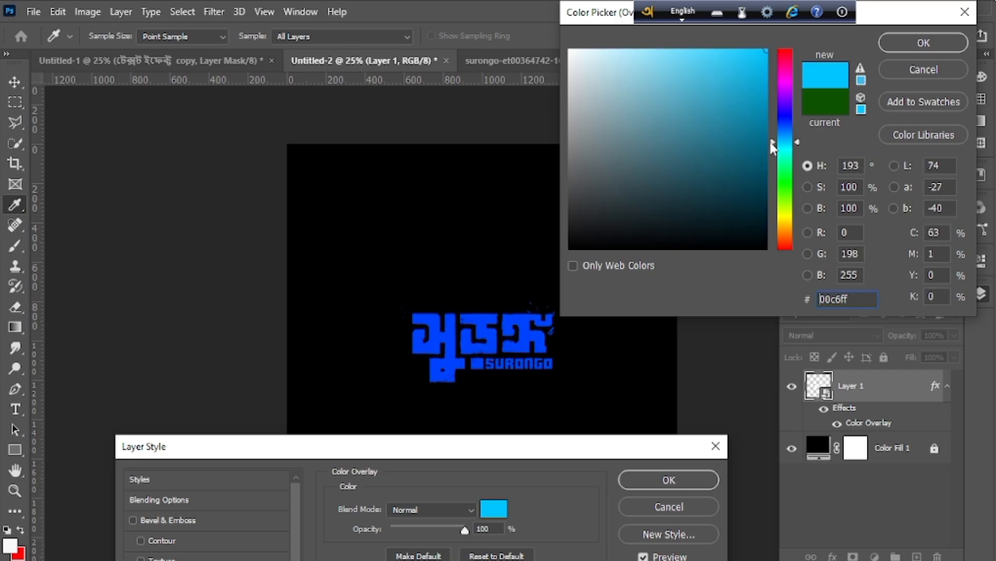
pyautogui.click(926, 41)
pyautogui.click(687, 481)
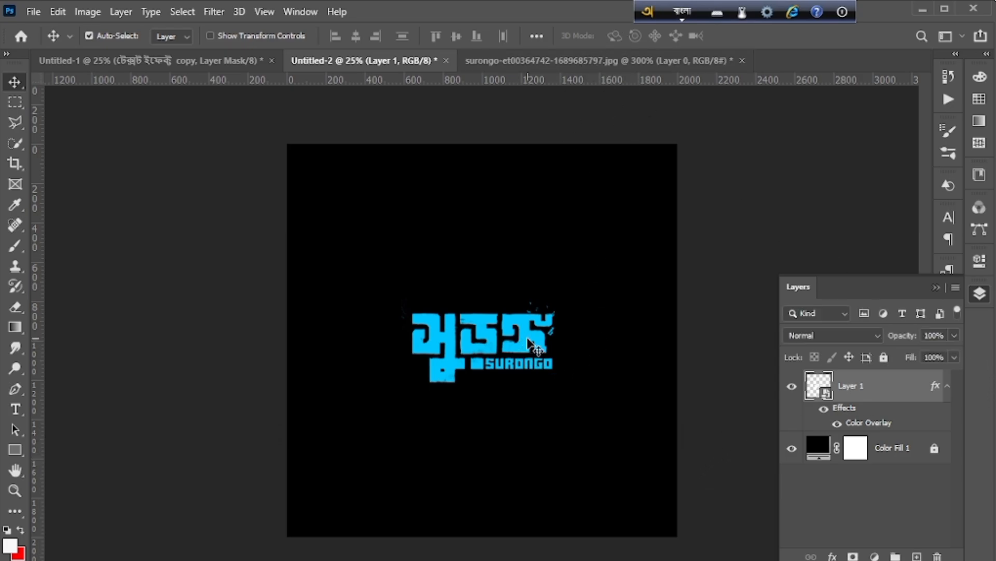
pyautogui.moveTo(533, 328); pyautogui.dragTo(535, 221)
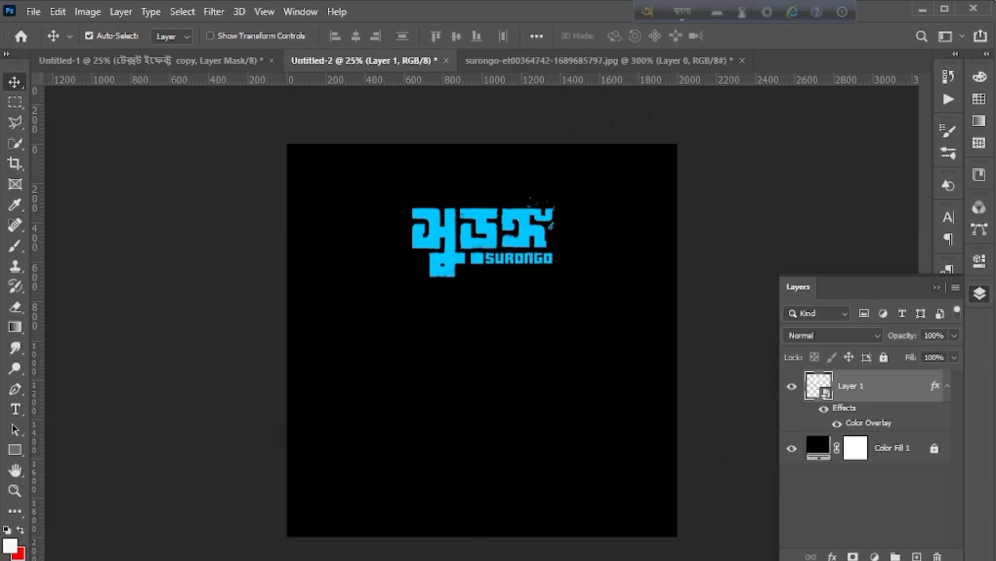
# - Open the white অসময় film poster from Downloads as its own document and close the surongo document without saving
pyautogui.click(421, 560)
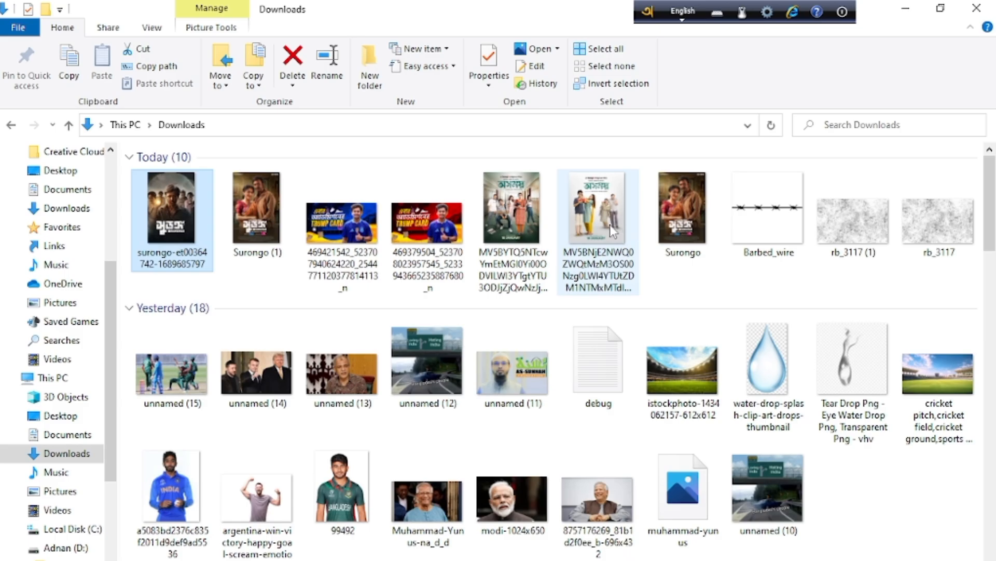
pyautogui.moveTo(610, 224); pyautogui.dragTo(774, 60)
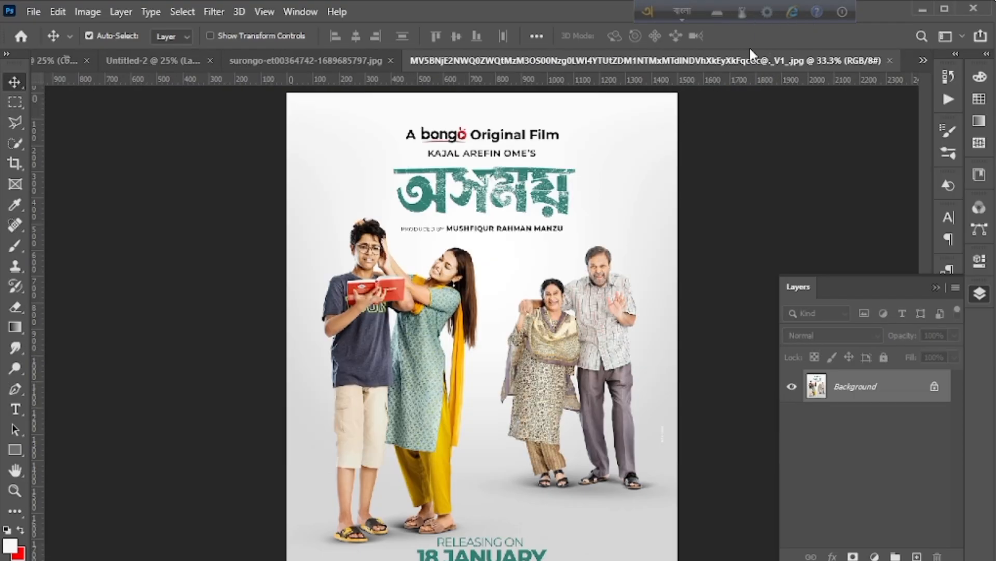
pyautogui.click(390, 60)
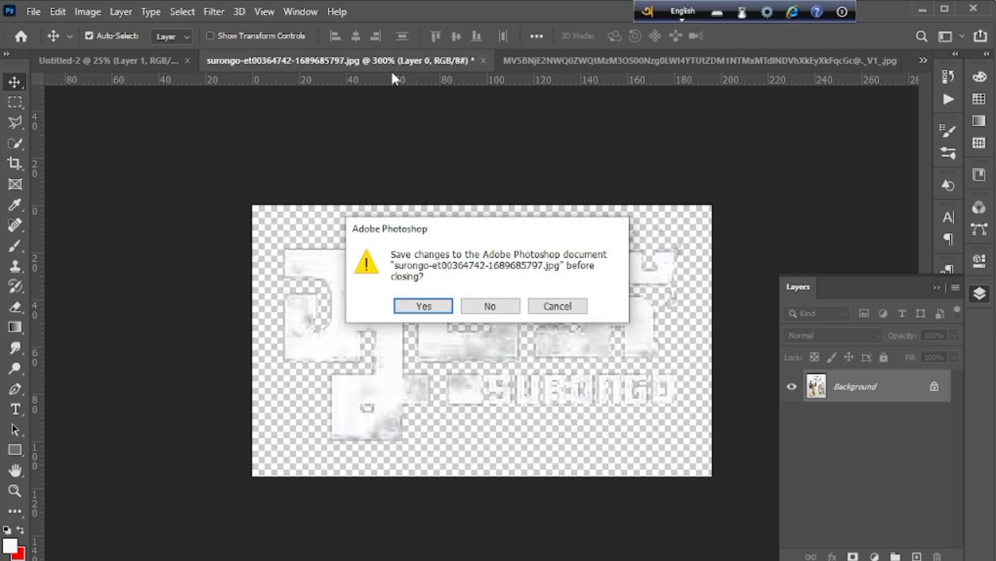
pyautogui.click(507, 312)
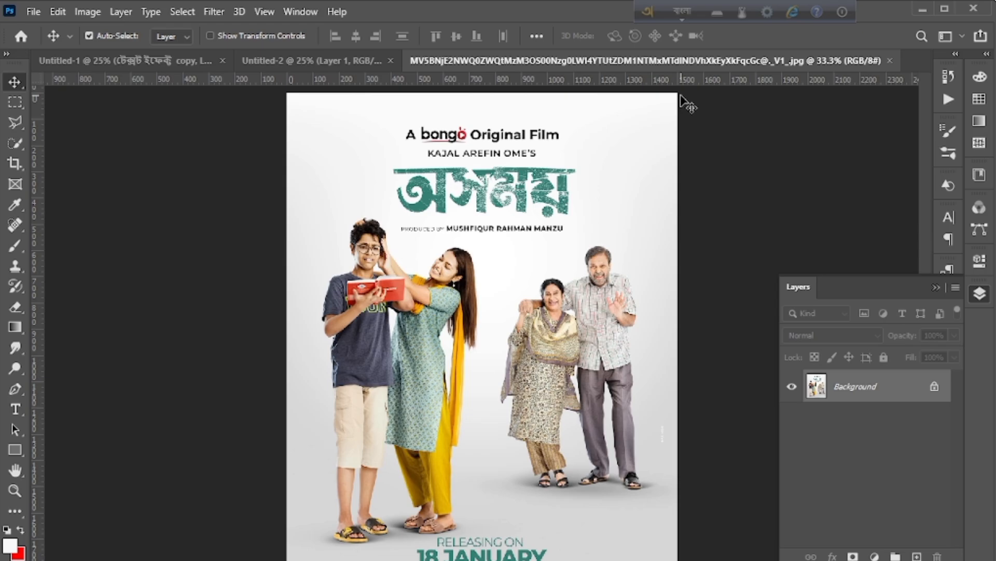
pyautogui.click(330, 61)
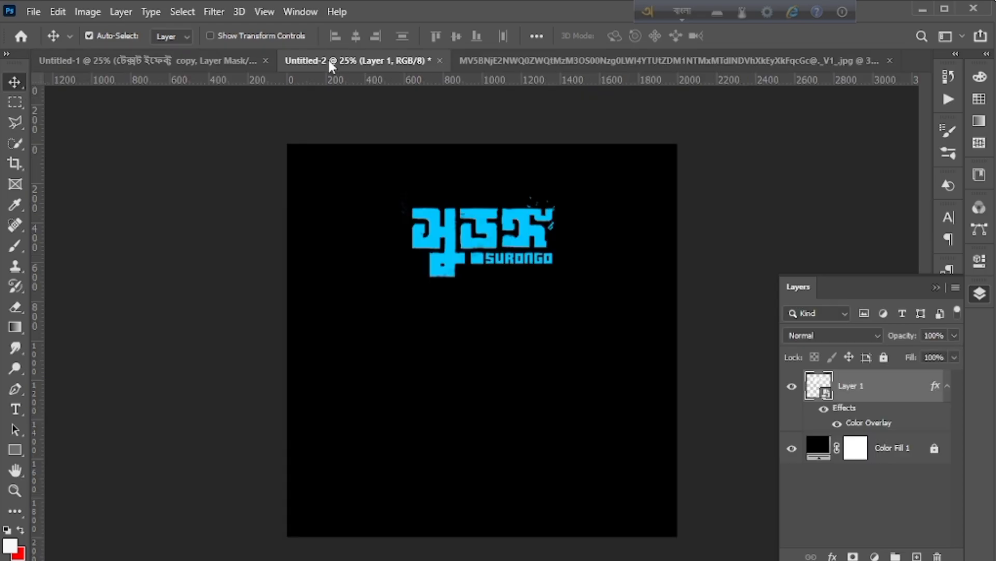
pyautogui.click(658, 60)
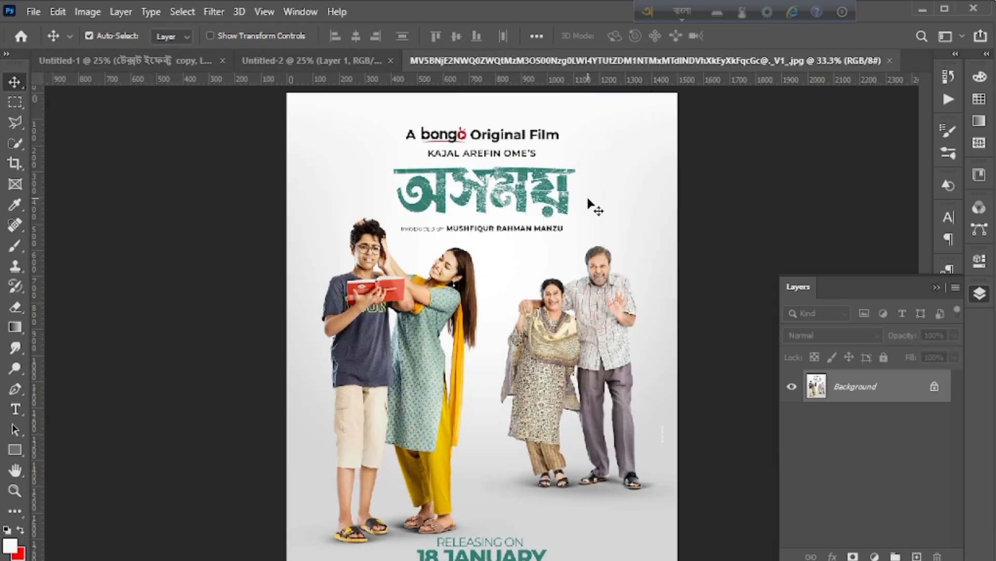
# - Crop the poster tightly around the green অসময় title, excluding the text lines above and below it
pyautogui.hotkey('ctrl', '+')
pyautogui.hotkey('ctrl', '+')
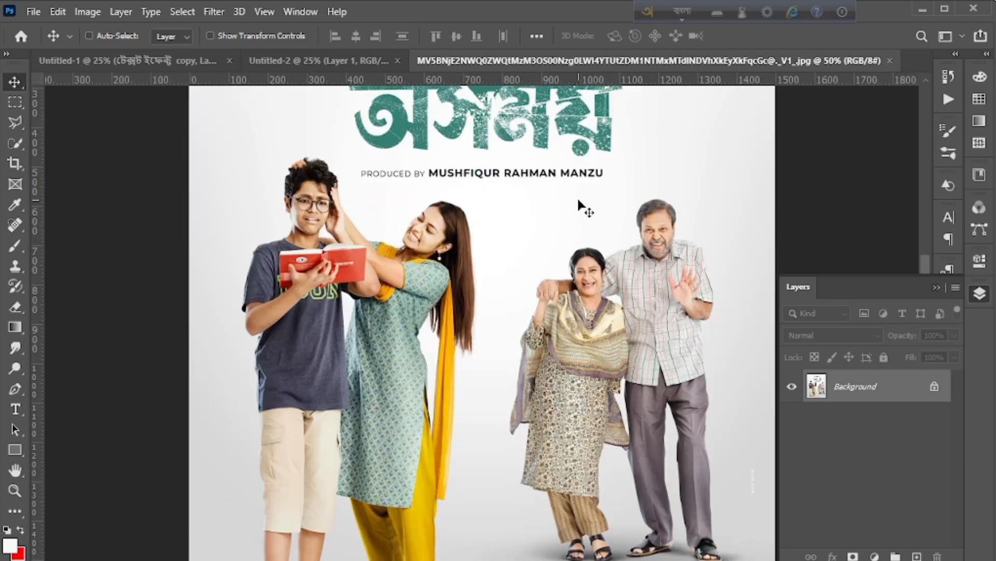
pyautogui.click(973, 297)
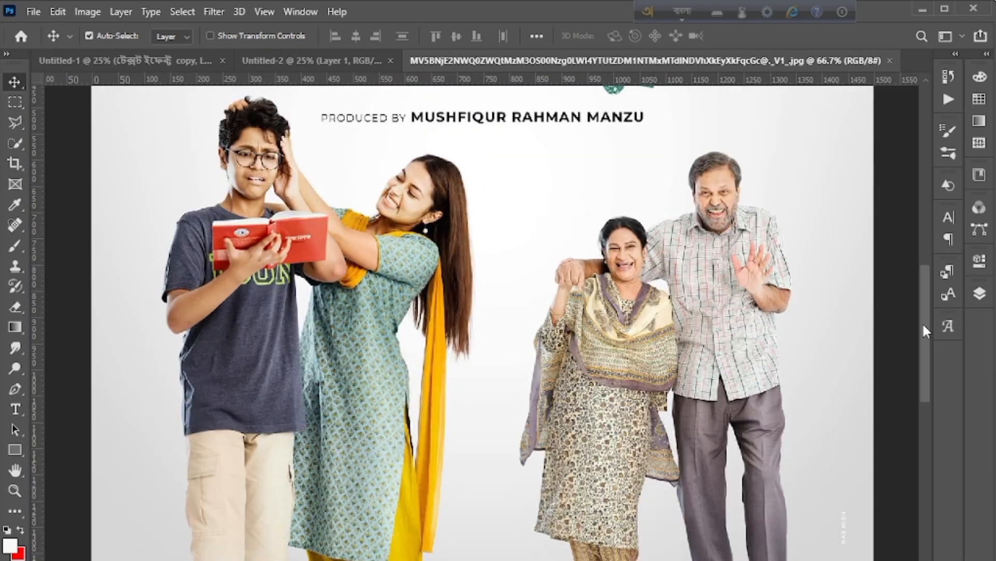
pyautogui.moveTo(923, 322); pyautogui.dragTo(927, 250)
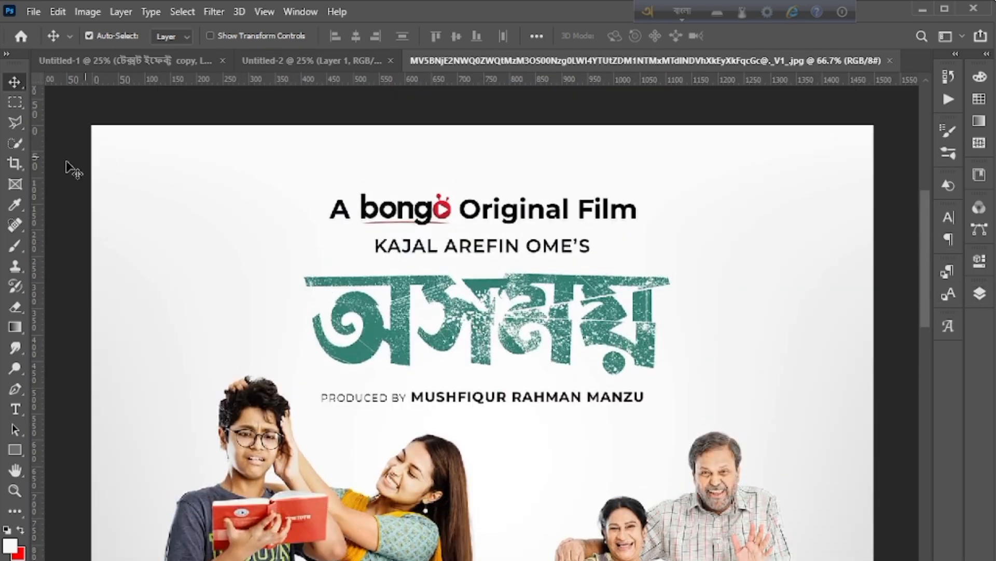
pyautogui.click(17, 162)
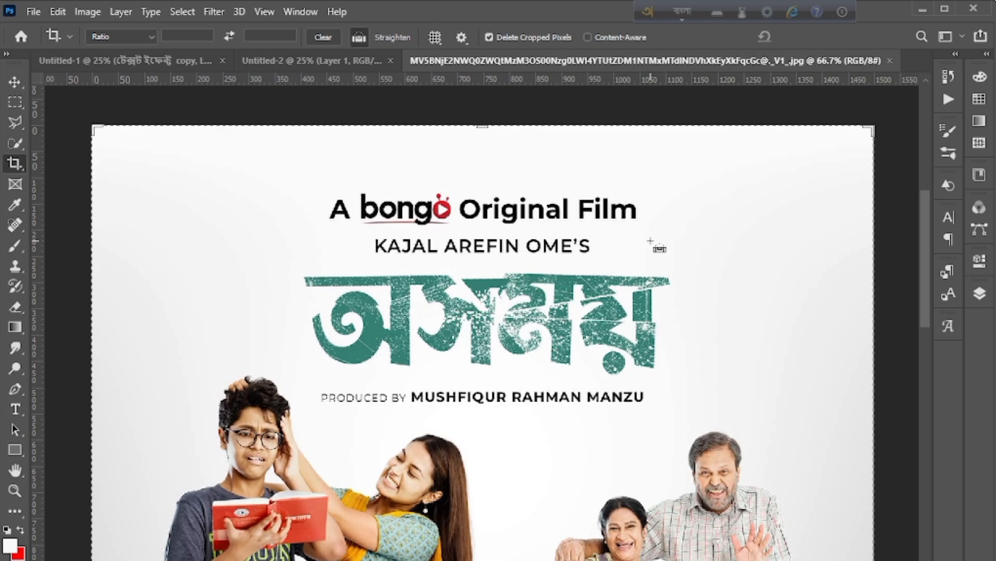
pyautogui.hotkey('ctrl', '-')
pyautogui.hotkey('ctrl', '-')
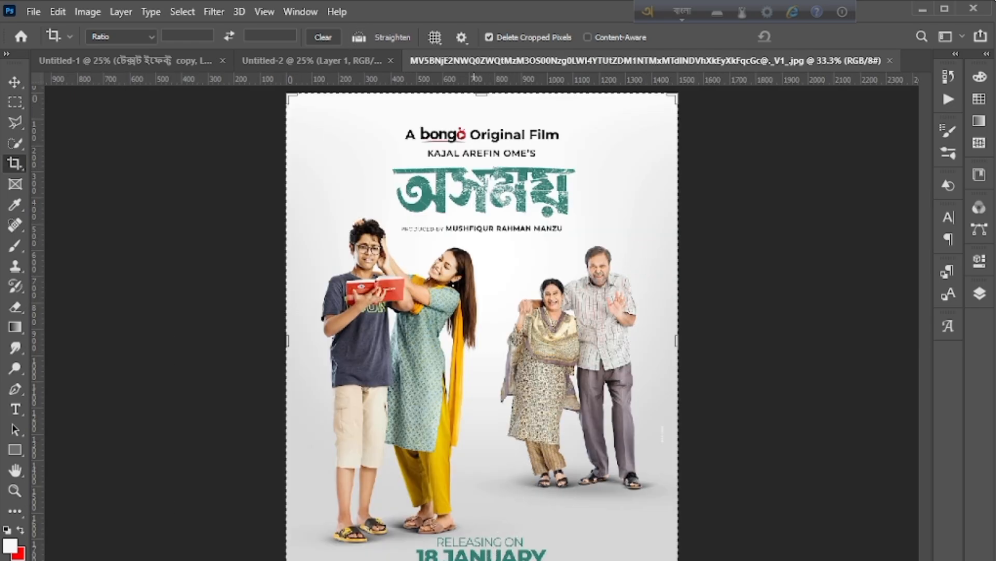
pyautogui.moveTo(482, 556); pyautogui.dragTo(490, 403)
pyautogui.moveTo(485, 278); pyautogui.dragTo(483, 308)
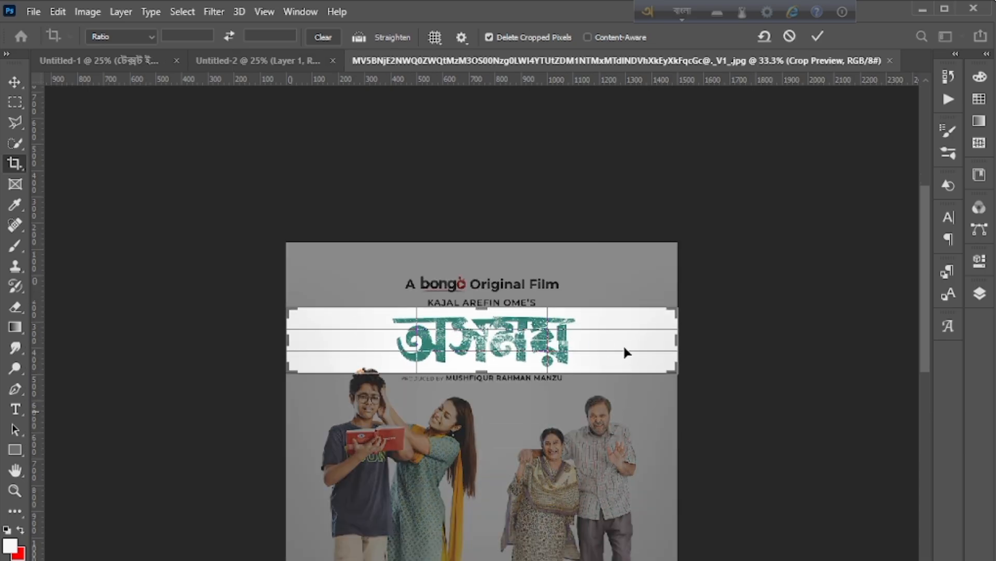
pyautogui.moveTo(680, 346); pyautogui.dragTo(629, 342)
pyautogui.moveTo(336, 345); pyautogui.dragTo(388, 351)
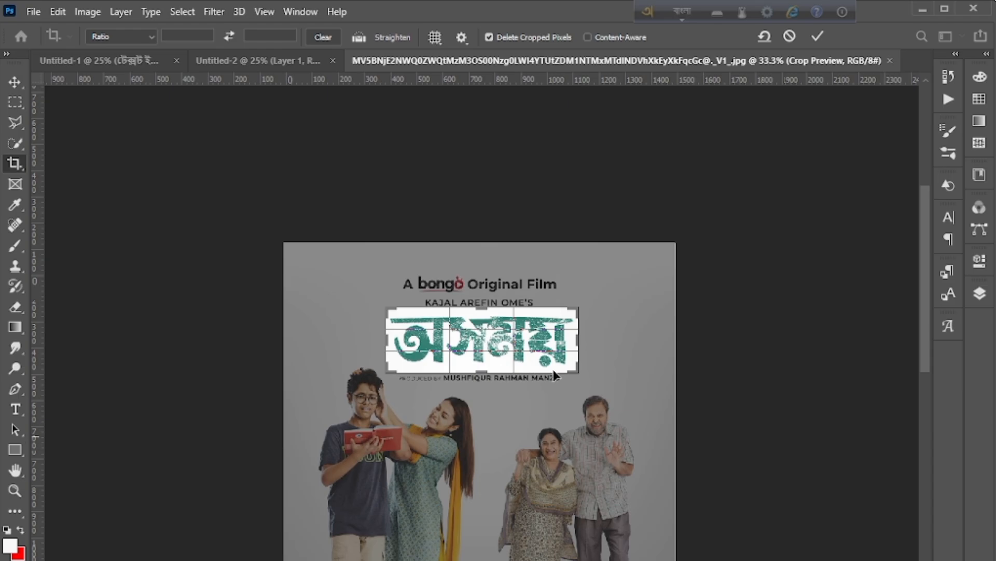
pyautogui.click(818, 36)
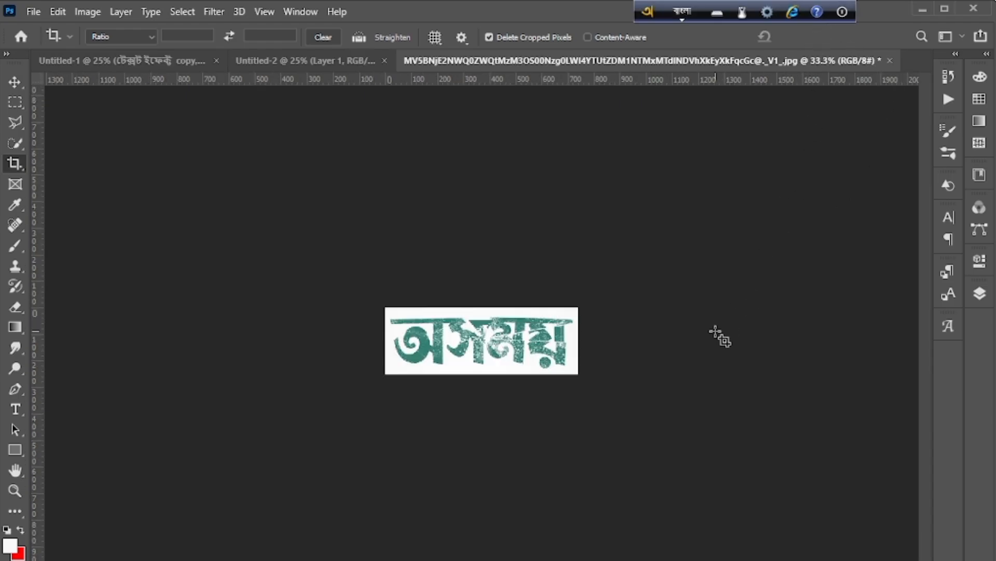
pyautogui.hotkey('ctrl', '+')
pyautogui.hotkey('ctrl', '+')
pyautogui.hotkey('ctrl', '+')
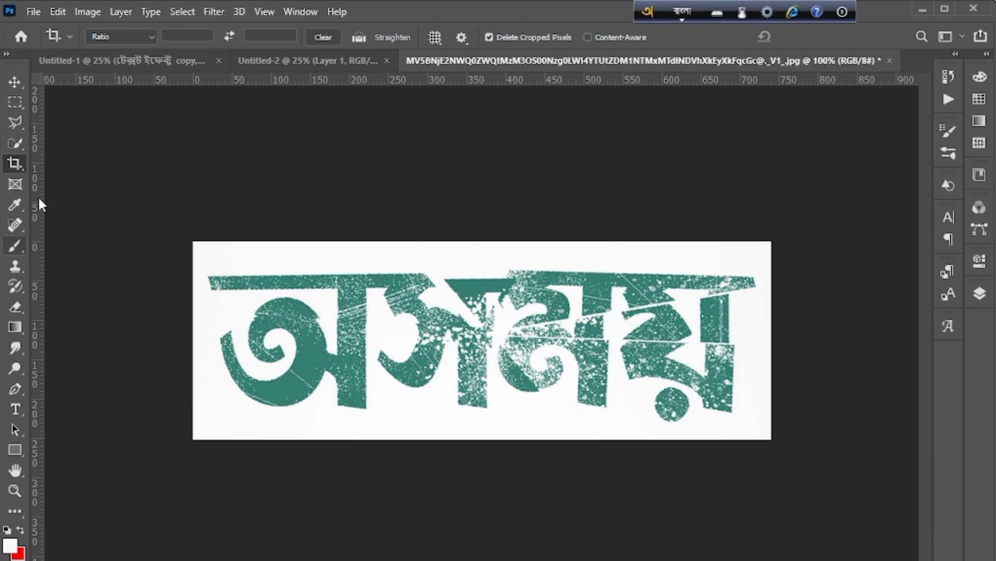
pyautogui.click(16, 142)
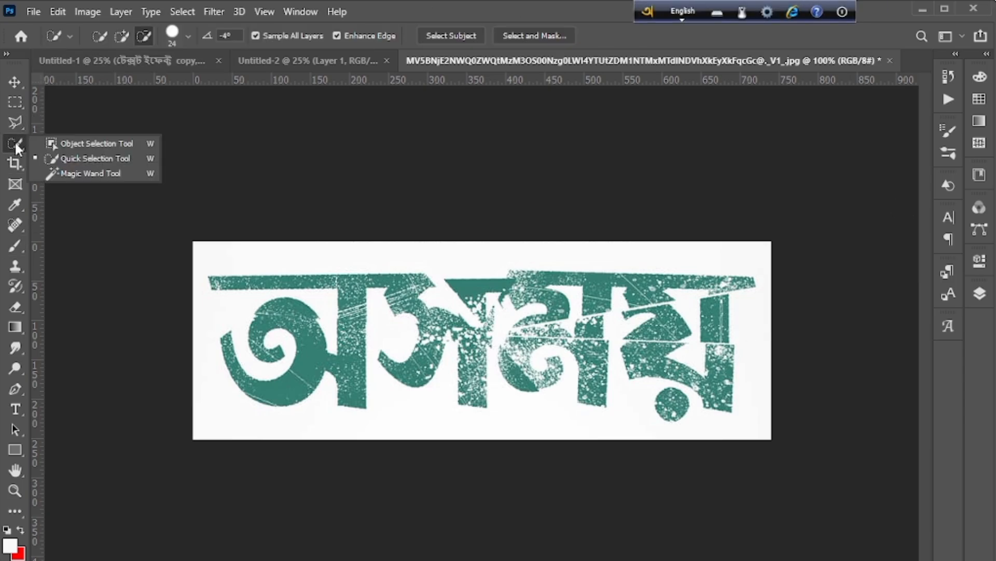
pyautogui.click(71, 159)
pyautogui.click(14, 83)
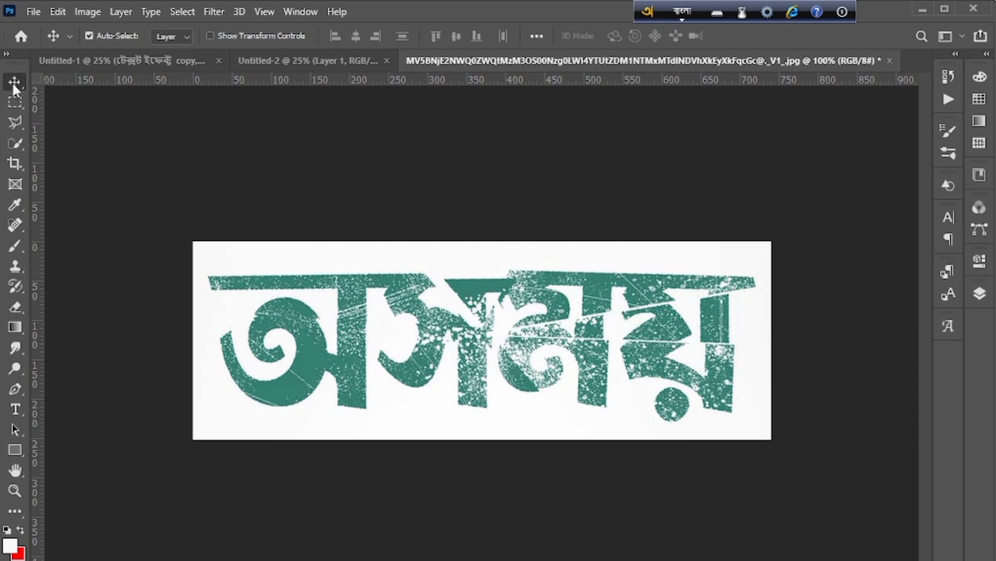
# - Select the green lettering with Color Range, using Sampled Colors and sampling the title's green
pyautogui.click(193, 9)
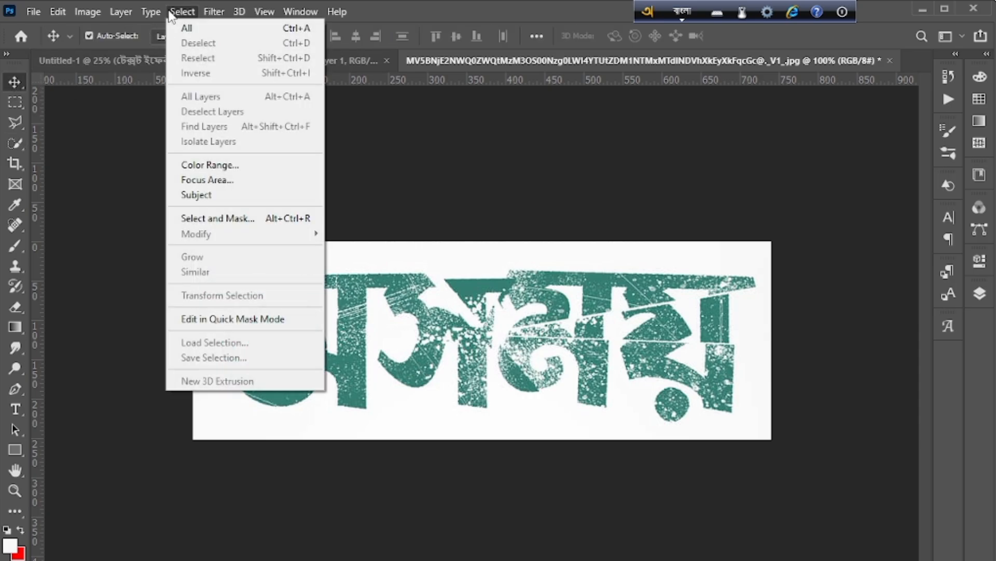
pyautogui.click(198, 165)
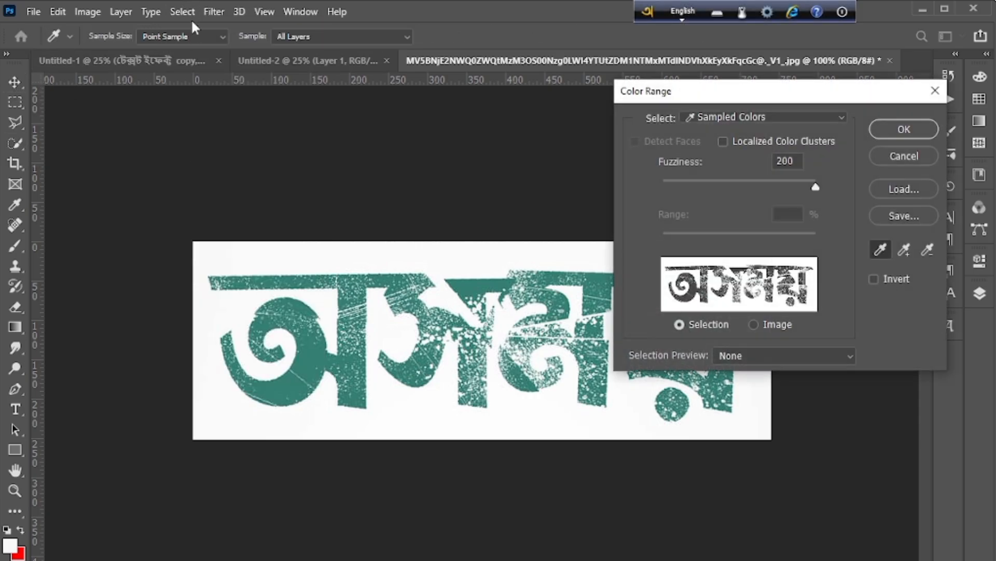
pyautogui.click(720, 116)
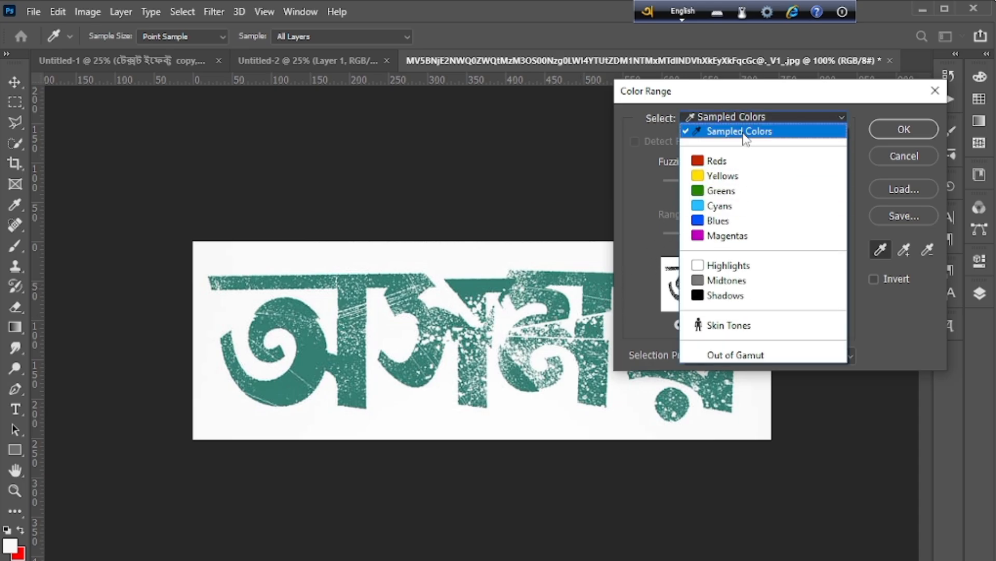
pyautogui.click(737, 131)
pyautogui.click(608, 283)
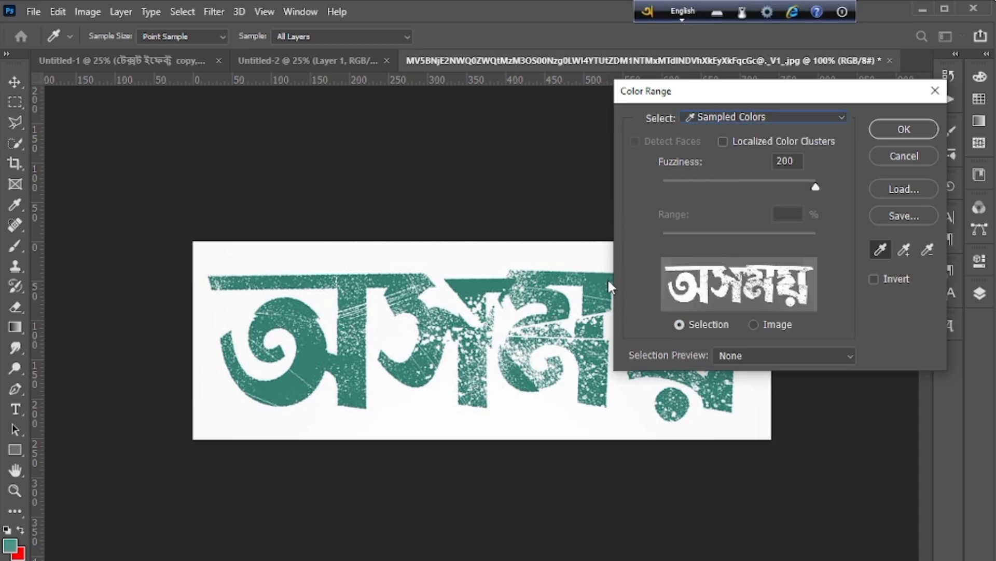
pyautogui.click(607, 277)
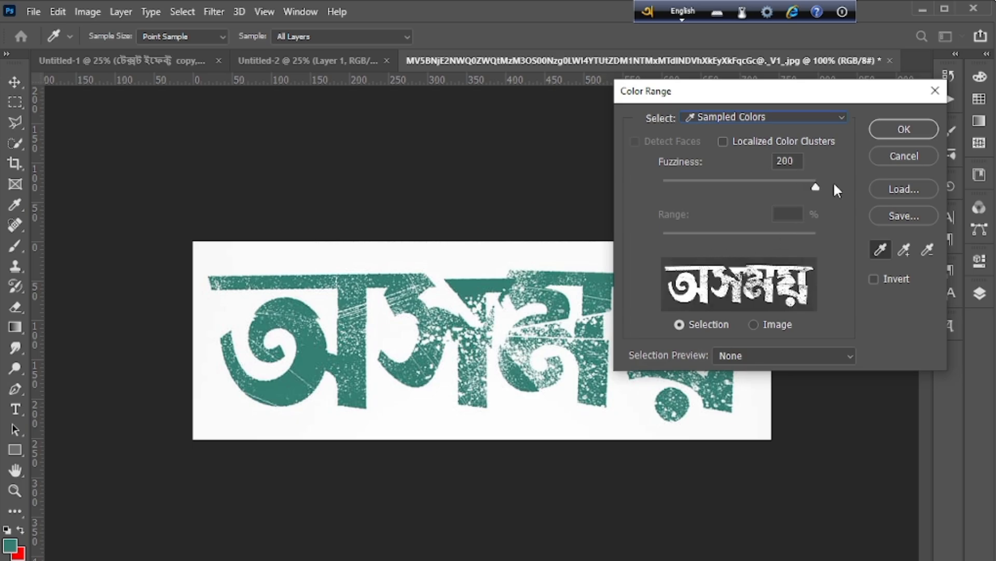
pyautogui.click(885, 133)
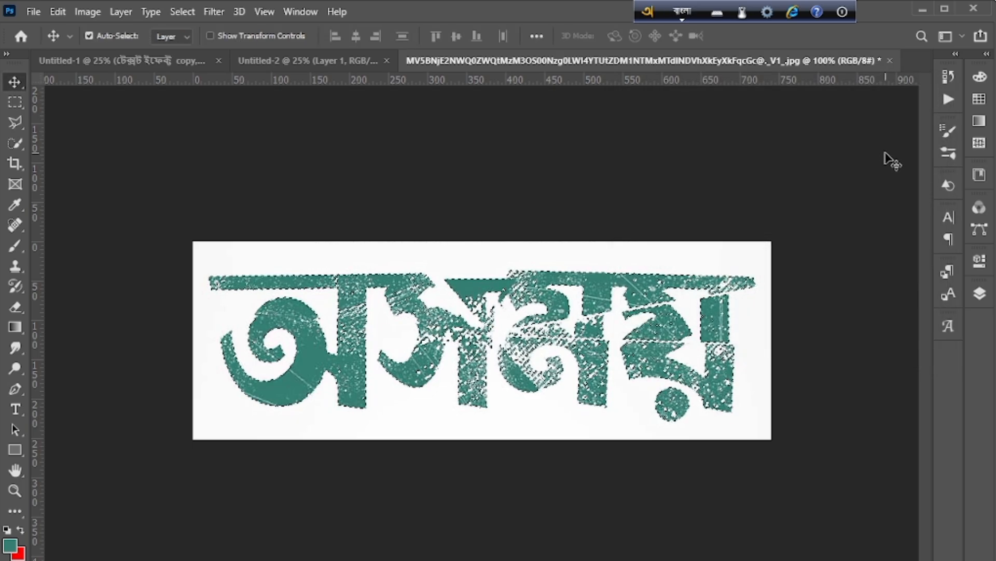
# - Mask the poster with the lettering selection and convert the masked layer to a smart object
pyautogui.click(979, 294)
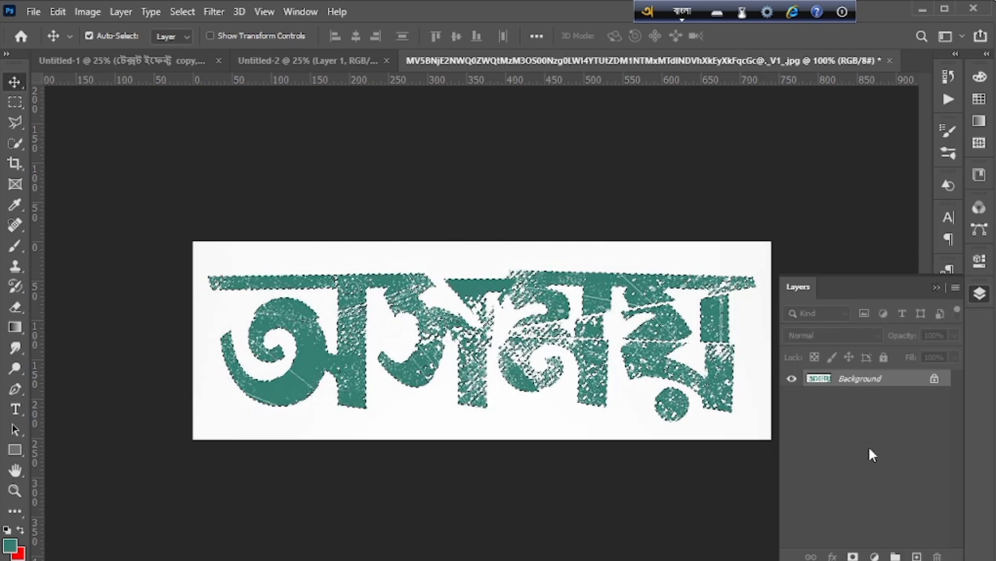
pyautogui.click(853, 556)
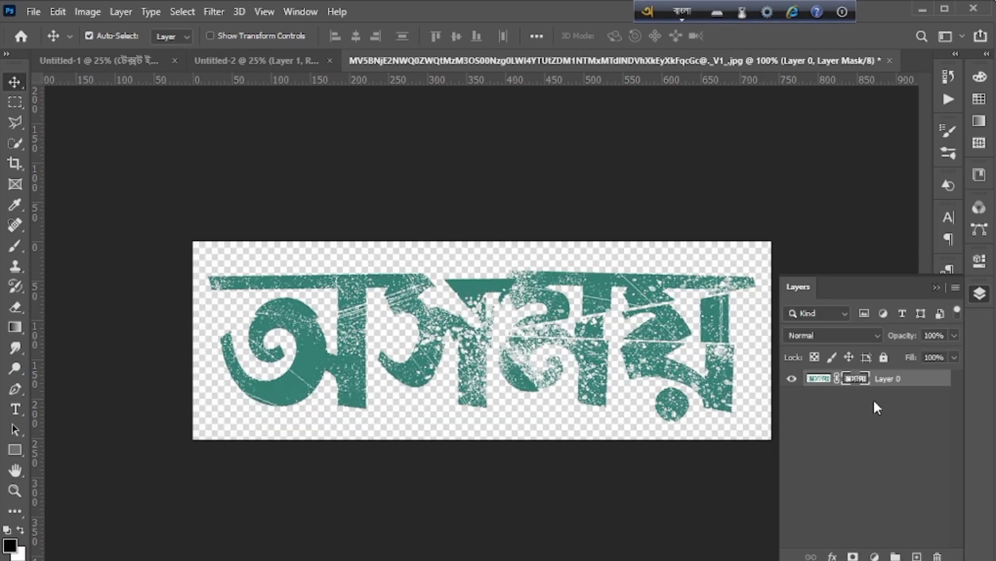
pyautogui.rightClick(889, 388)
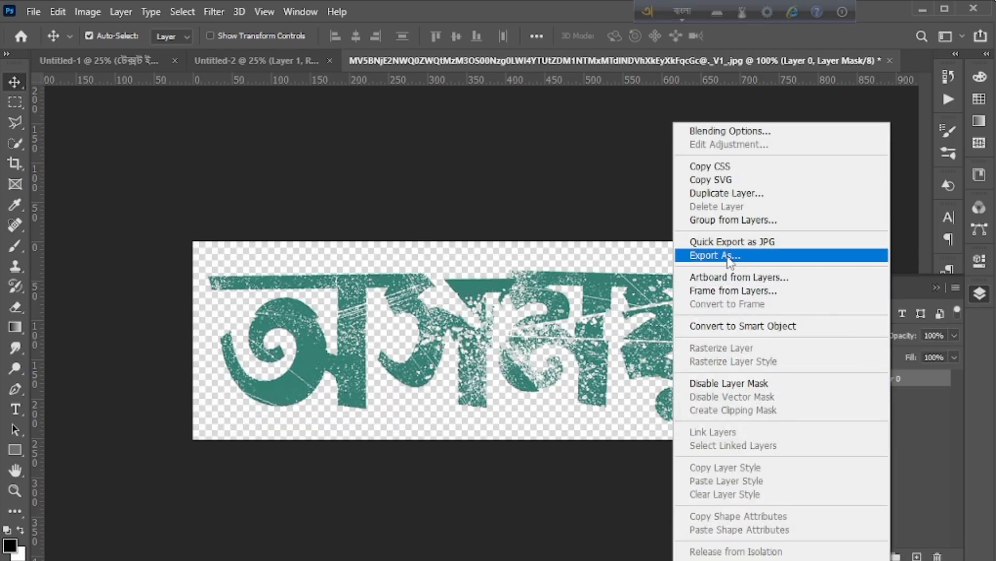
pyautogui.click(723, 325)
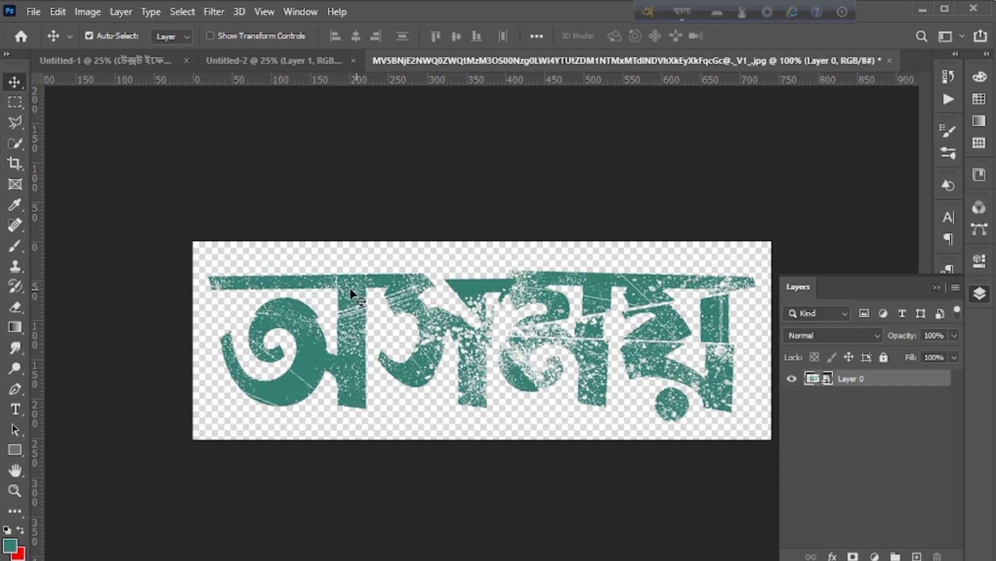
# - Try placing the masked অসময় title on the black Untitled-2 canvas below the Surongo title, and undo the placement
pyautogui.moveTo(351, 289); pyautogui.dragTo(252, 62)
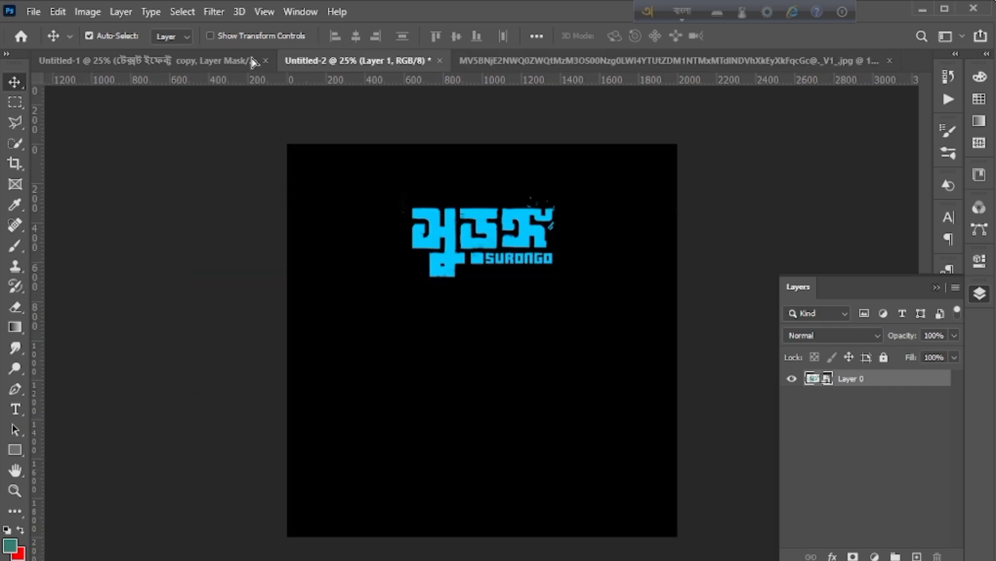
pyautogui.moveTo(488, 355); pyautogui.dragTo(488, 355)
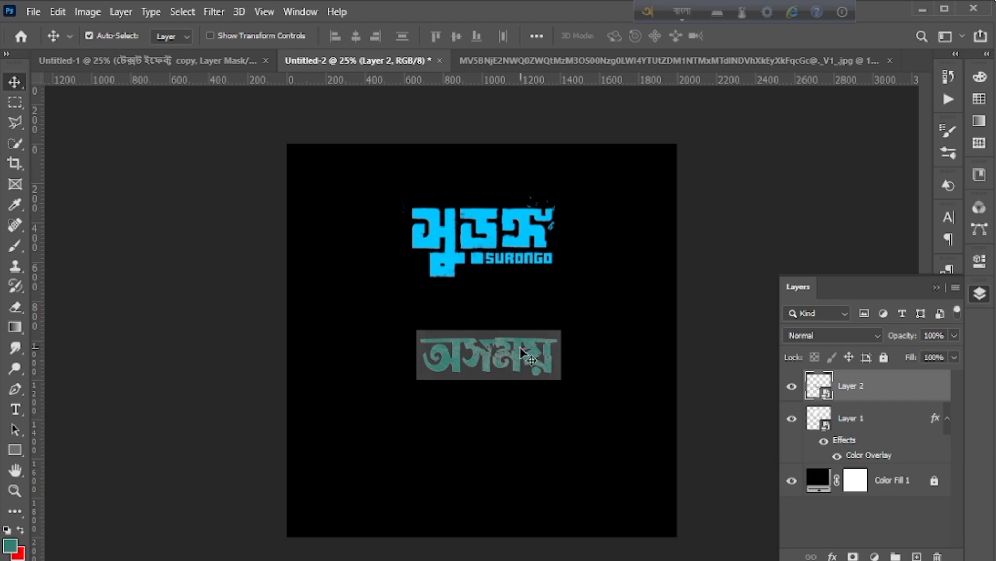
pyautogui.hotkey('ctrl', 'z')
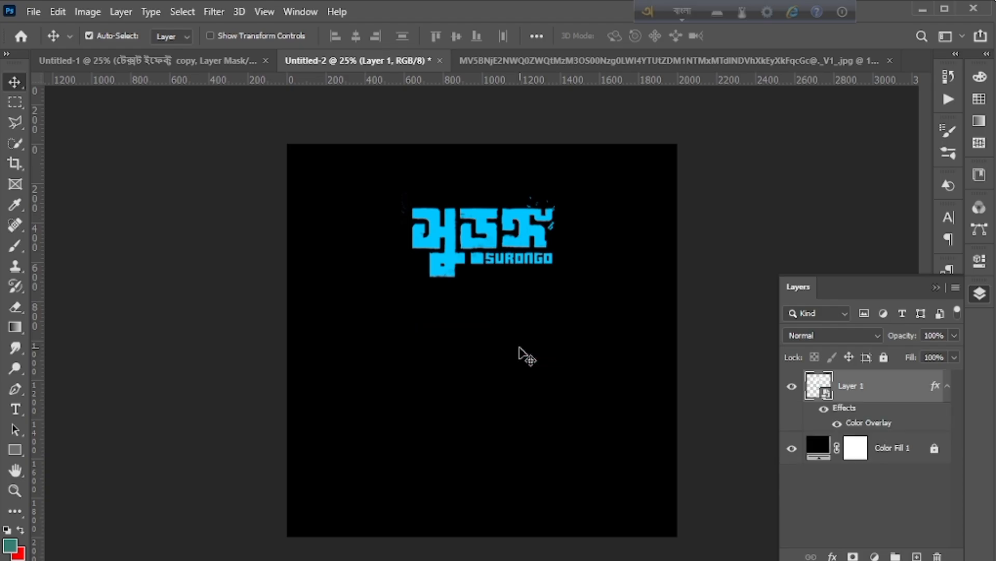
# - Return to the poster document and undo the smart object conversion, the layer mask and the color selection
pyautogui.click(665, 66)
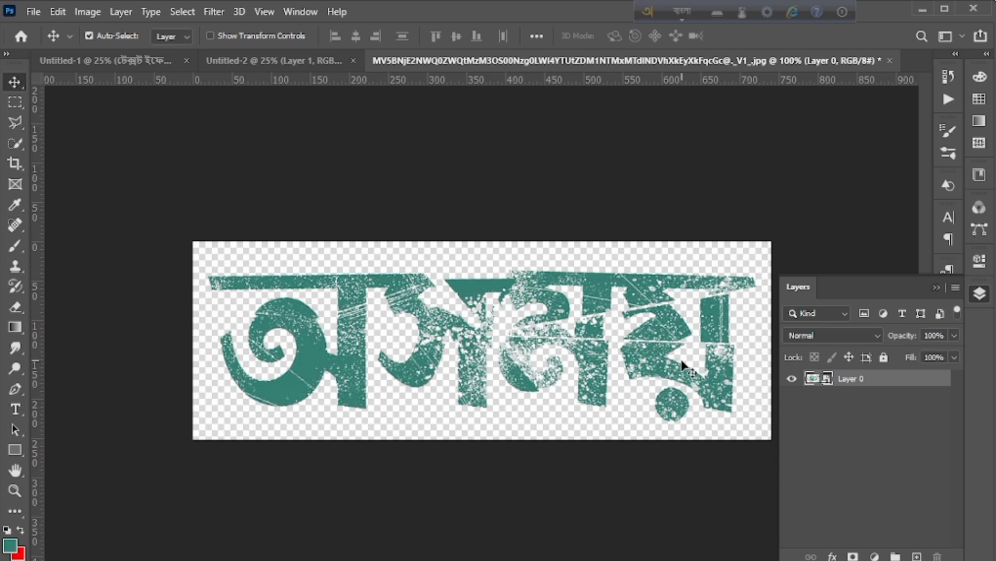
pyautogui.hotkey('ctrl', 'z')
pyautogui.hotkey('ctrl', 'z')
pyautogui.hotkey('ctrl', 'z')
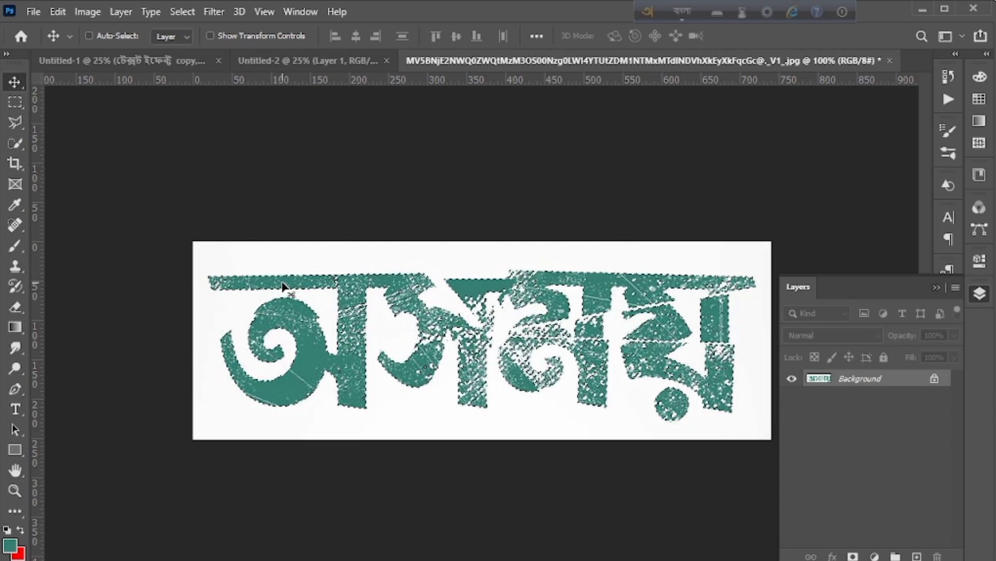
pyautogui.hotkey('ctrl', 'z')
# - Select the green lettering again with Color Range, using Sampled Colors and a fuzziness of 100
pyautogui.click(176, 10)
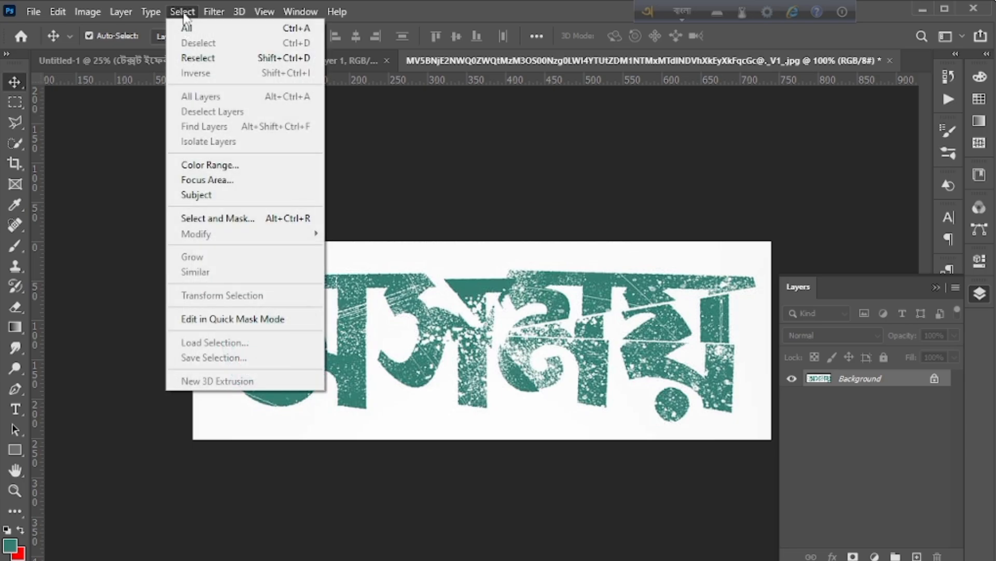
pyautogui.click(234, 164)
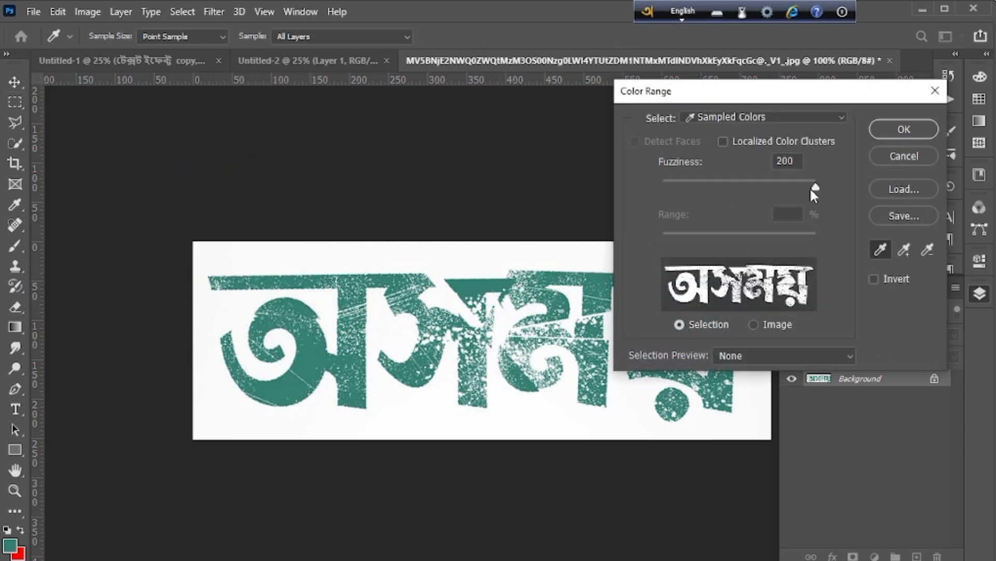
pyautogui.moveTo(813, 184); pyautogui.dragTo(739, 187)
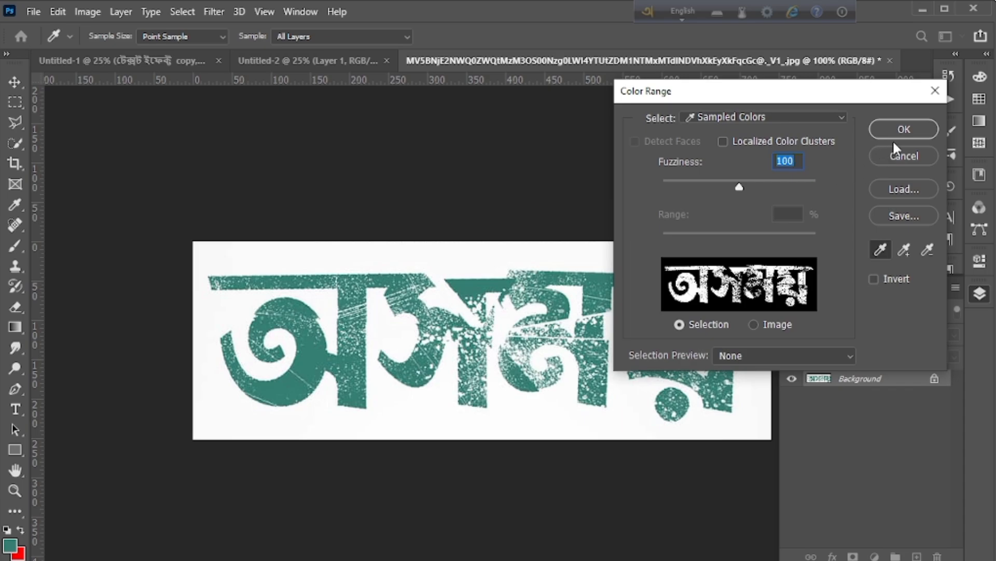
pyautogui.click(906, 127)
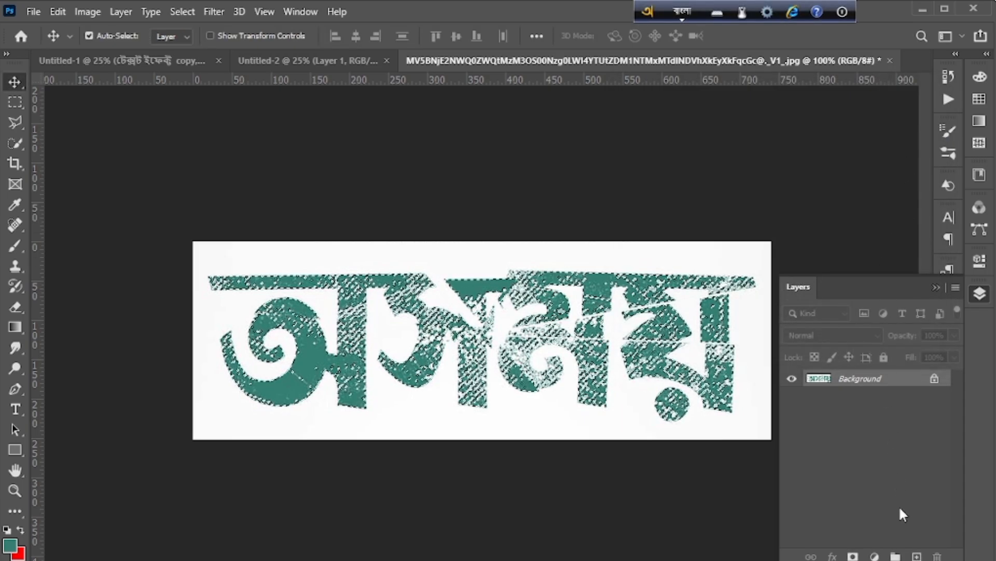
# - Mask the poster layer with the new lettering selection and convert it to a smart object
pyautogui.click(852, 555)
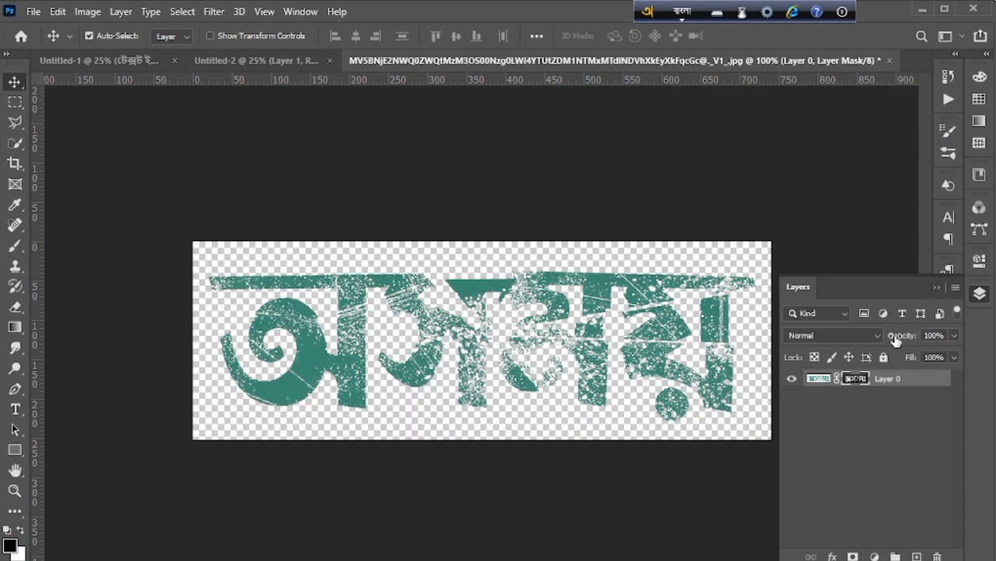
pyautogui.rightClick(916, 373)
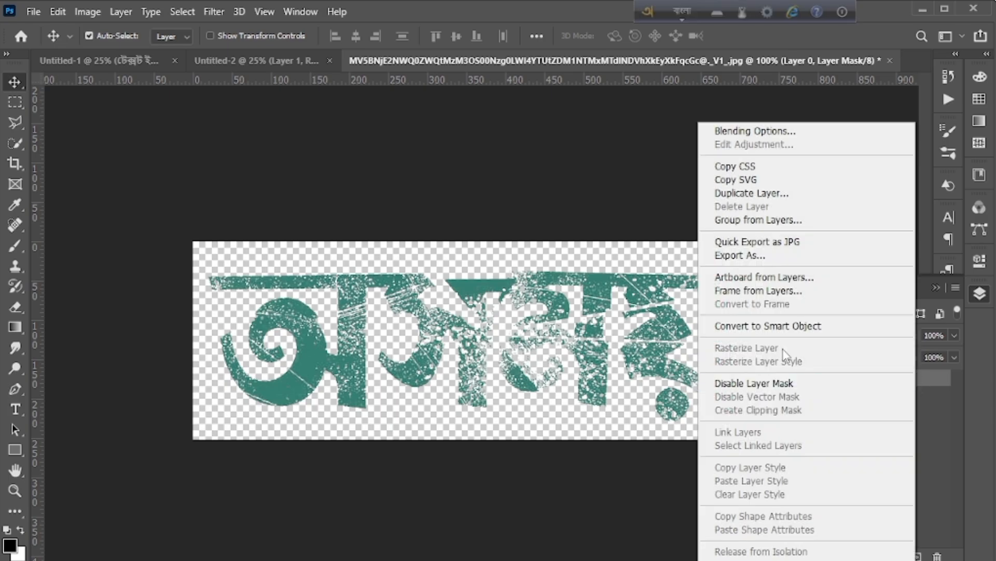
pyautogui.click(778, 326)
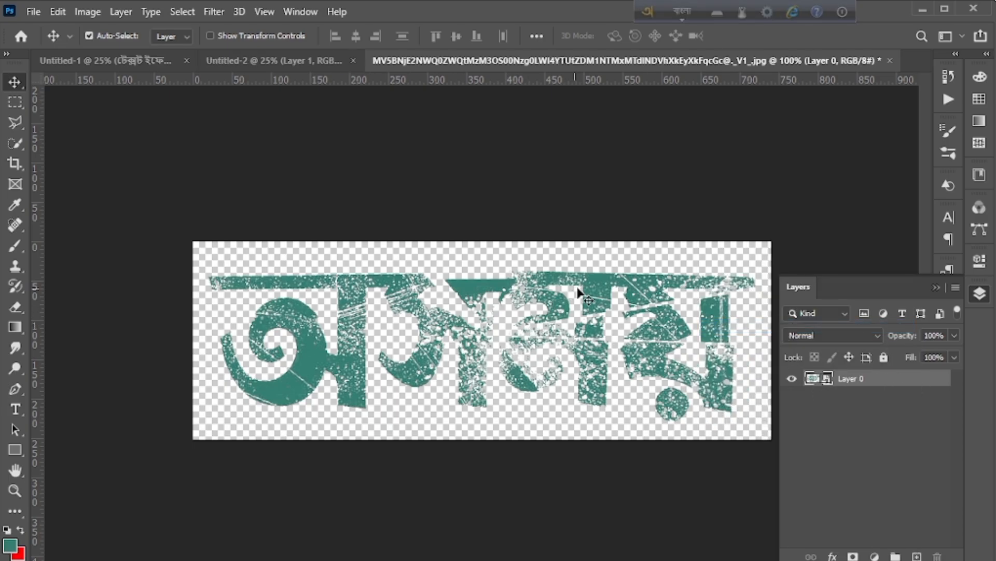
# - Place the অসময় title on the black Untitled-2 canvas below the Surongo title and scale it proportionally to about 42.78%
pyautogui.moveTo(594, 284); pyautogui.dragTo(369, 72)
pyautogui.moveTo(304, 70); pyautogui.dragTo(483, 402)
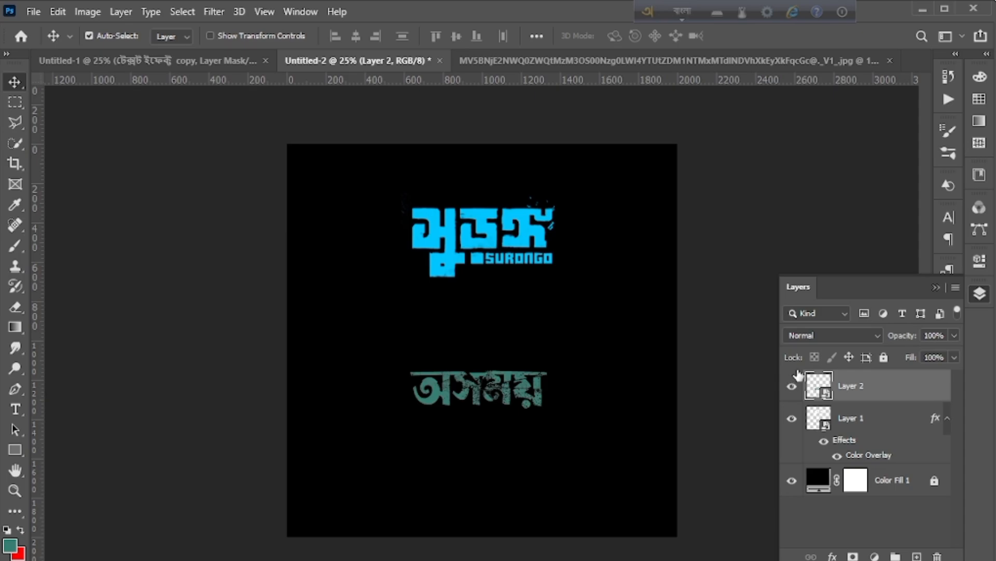
pyautogui.hotkey('ctrl', 't')
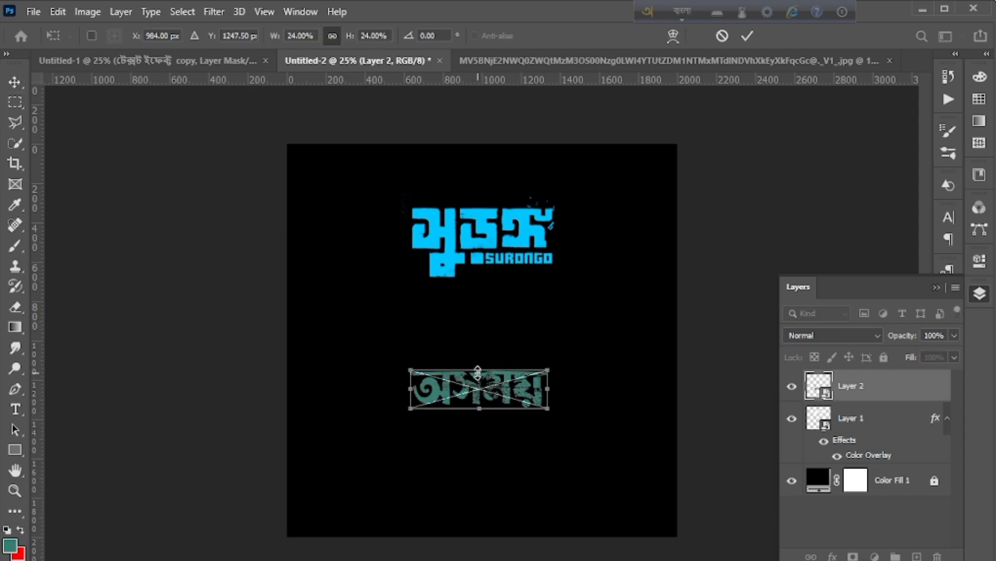
pyautogui.moveTo(478, 370); pyautogui.dragTo(476, 339)
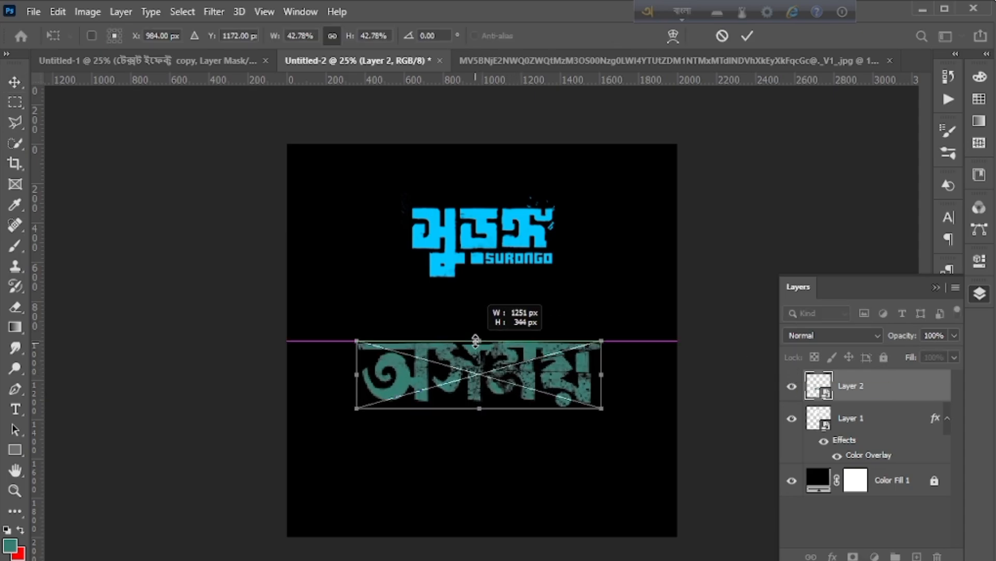
pyautogui.click(746, 37)
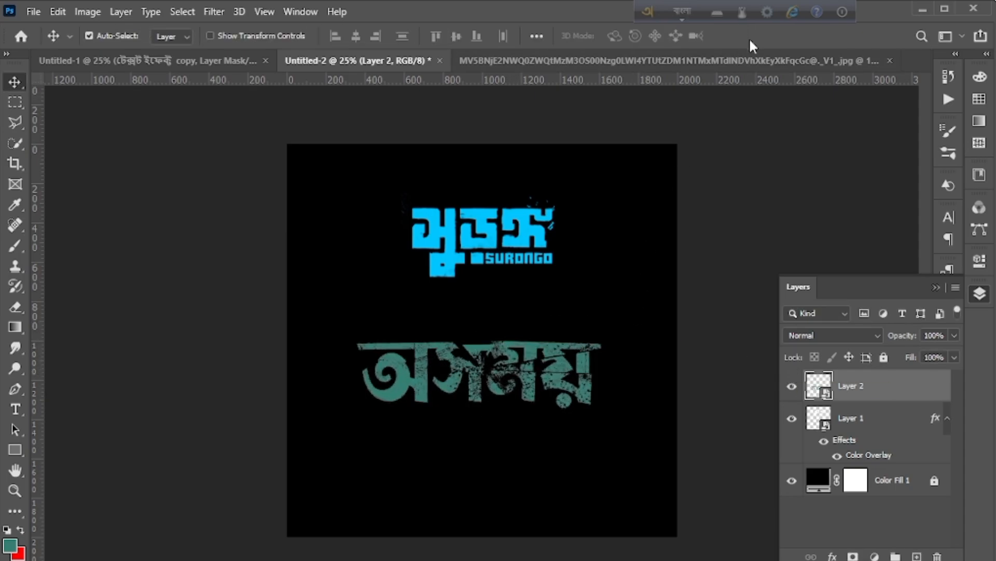
# - Apply a cyan-blue Color Overlay in Normal mode at 100% opacity to the অসময় title
pyautogui.doubleClick(930, 387)
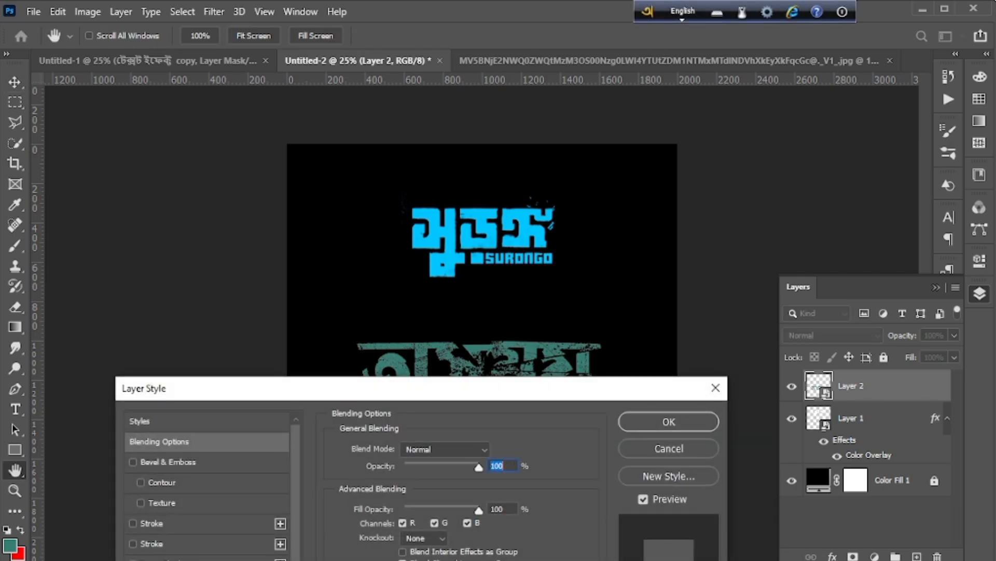
pyautogui.click(165, 560)
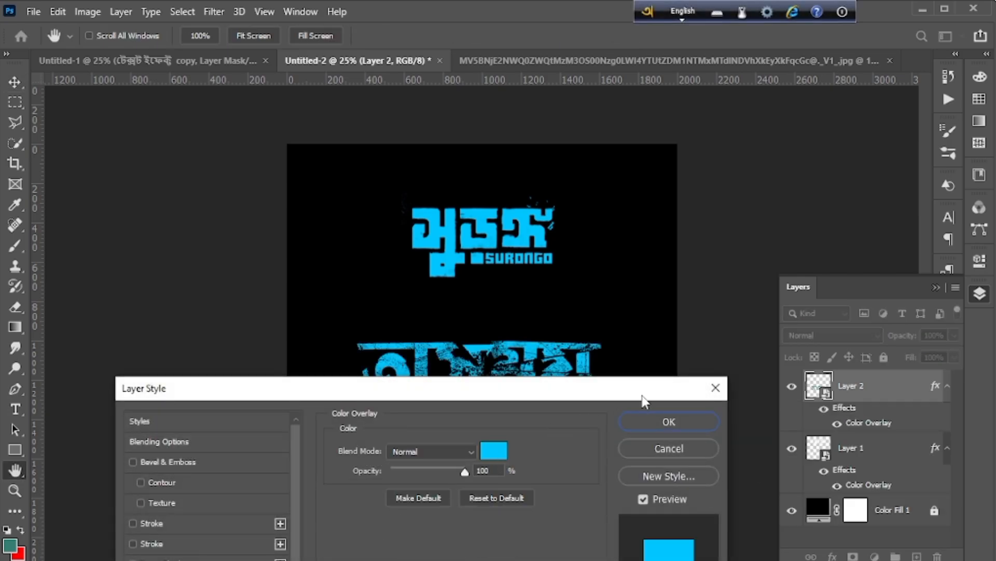
pyautogui.click(683, 420)
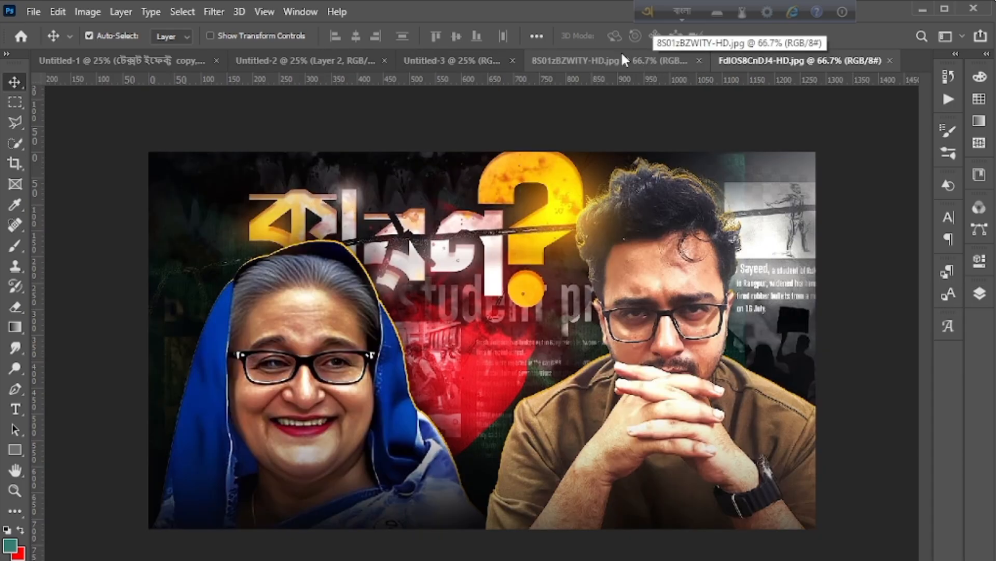
# - Compare the Bengali title lettering in the two sample thumbnails, the motorcycle design and the two-portrait design
pyautogui.click(621, 56)
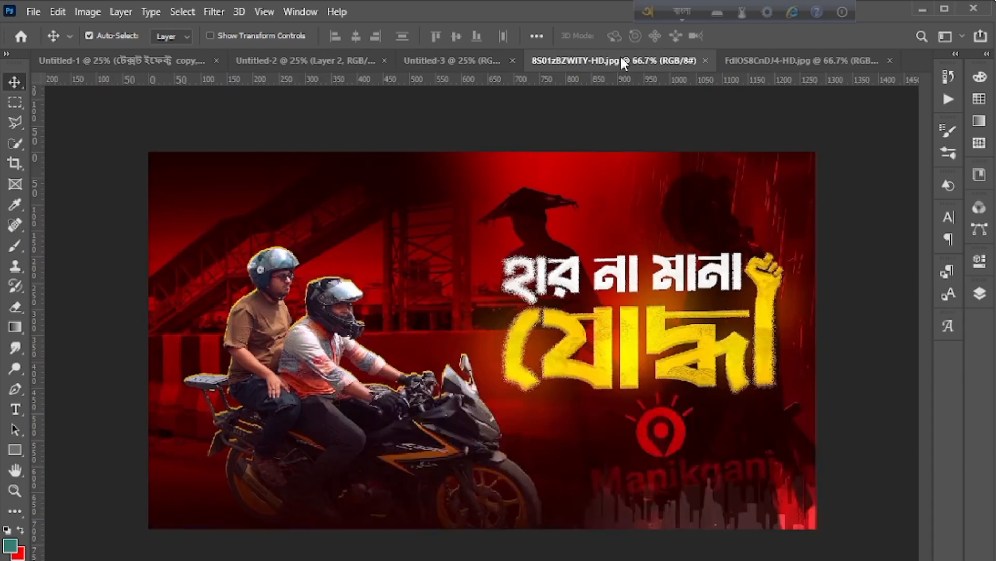
pyautogui.click(757, 64)
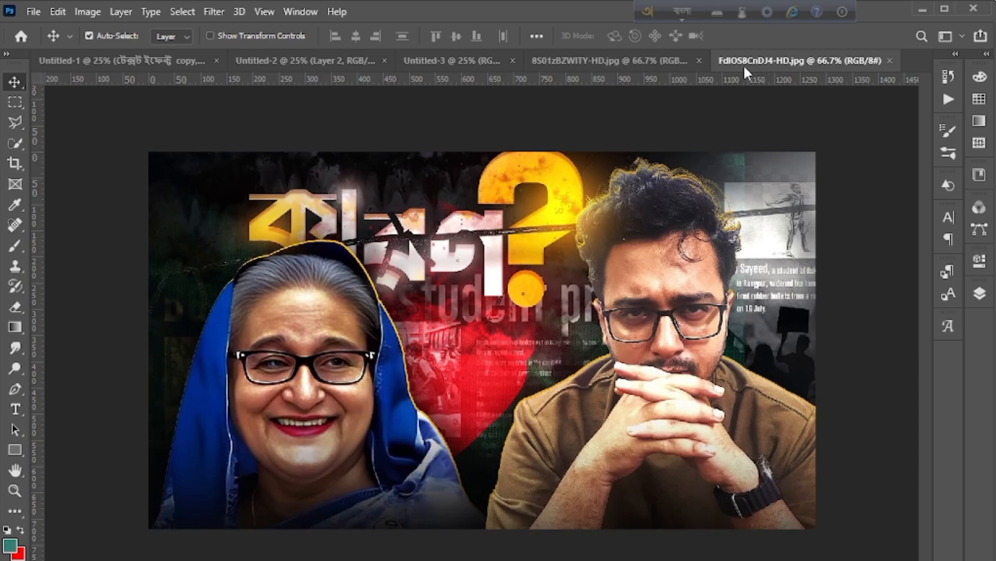
pyautogui.click(640, 58)
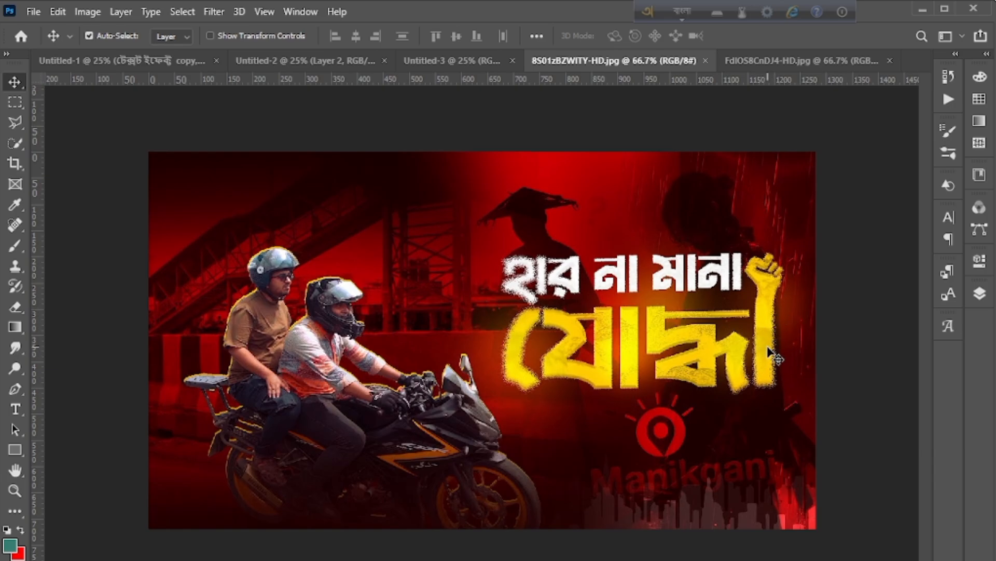
pyautogui.click(768, 60)
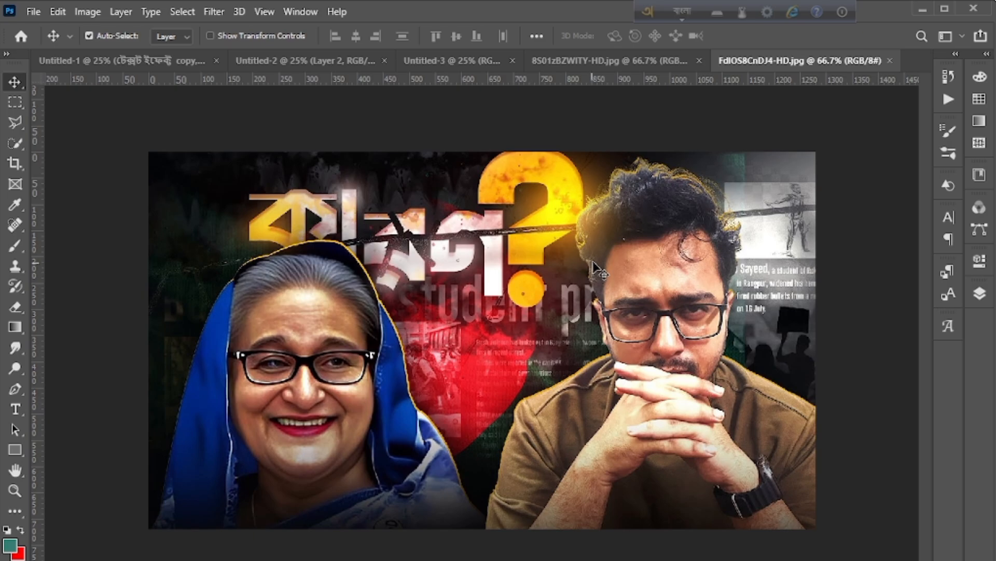
pyautogui.click(589, 61)
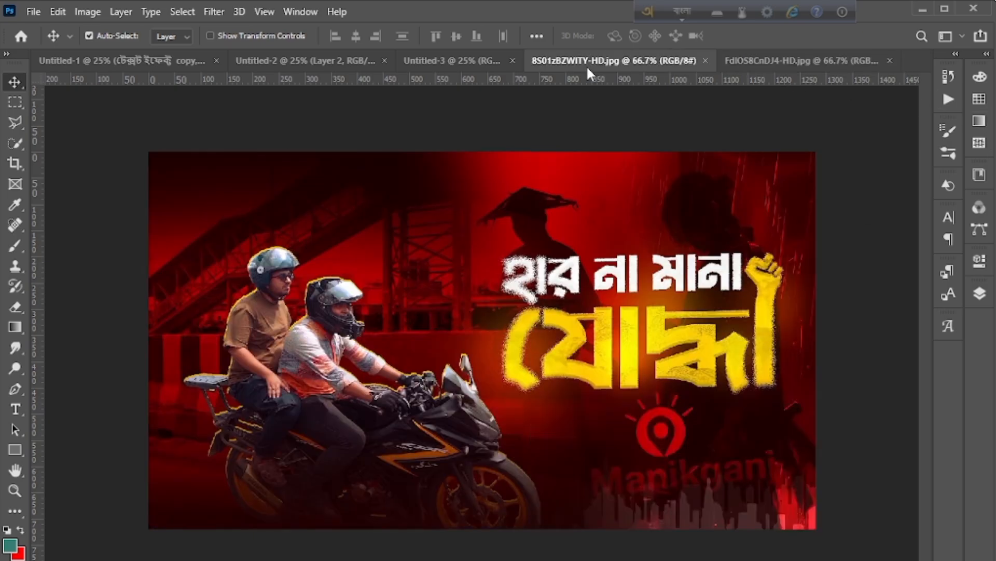
pyautogui.click(782, 59)
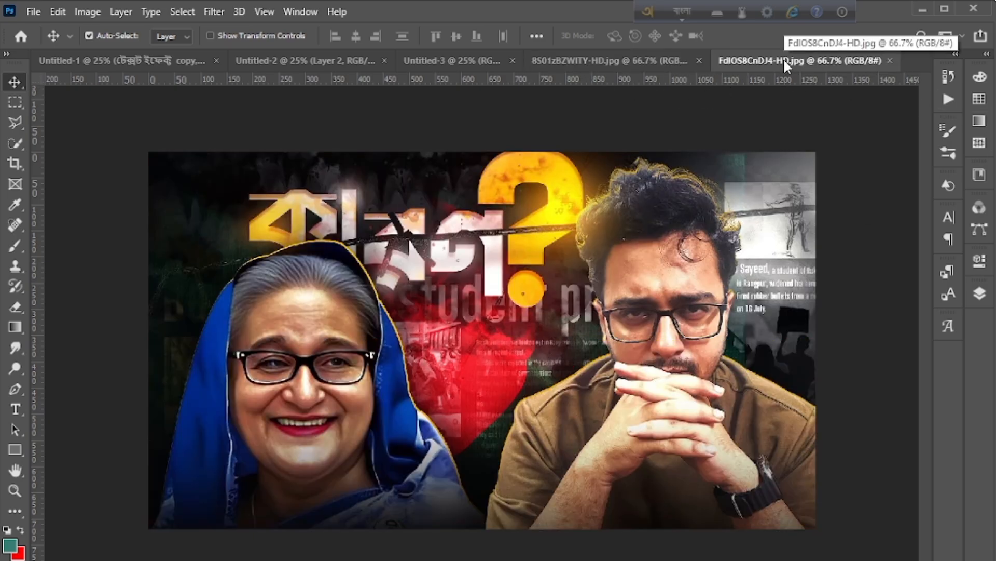
pyautogui.click(650, 63)
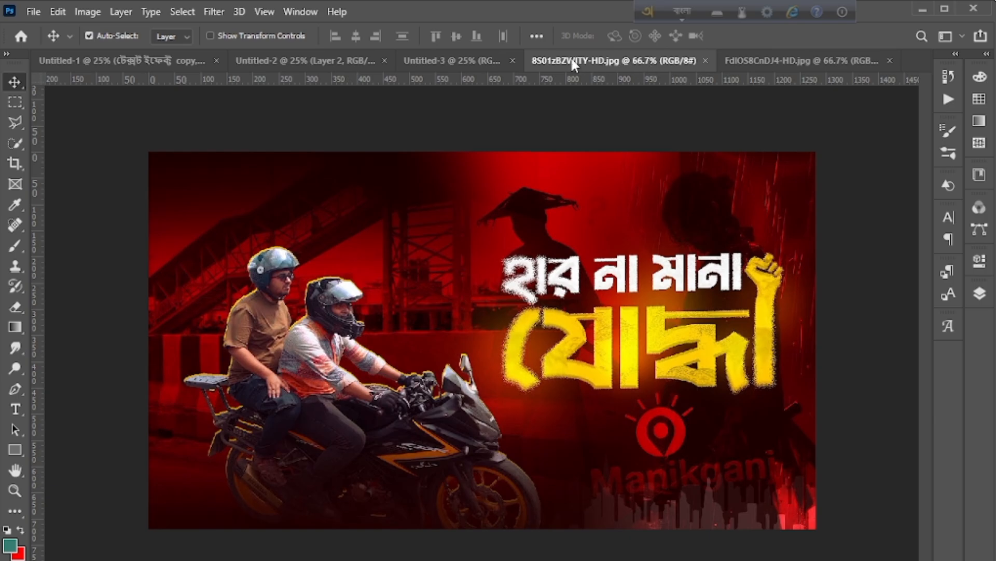
# - Start a text line near the middle of the black Untitled-3 canvas and turn off faux italic
pyautogui.click(485, 58)
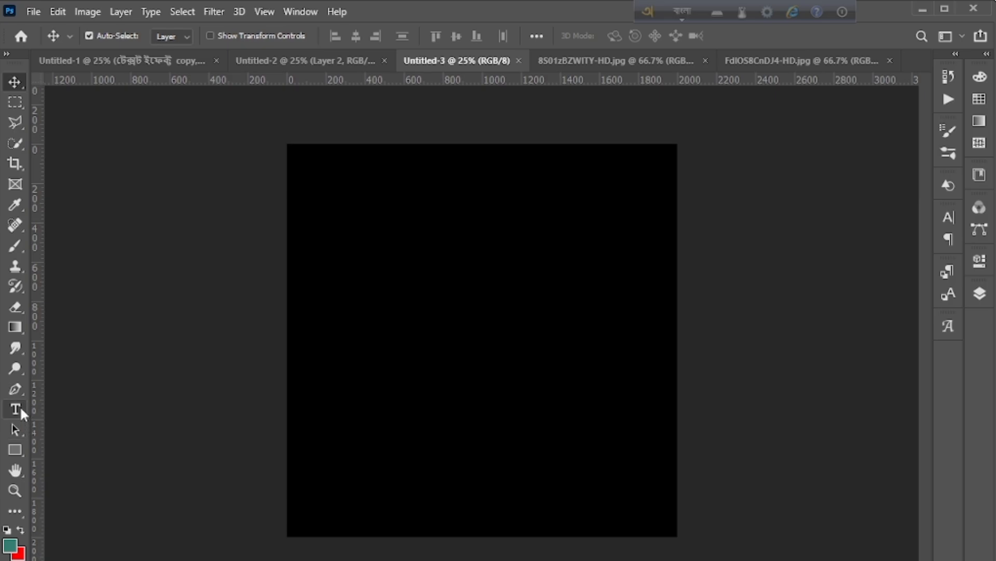
pyautogui.moveTo(20, 406); pyautogui.dragTo(40, 406)
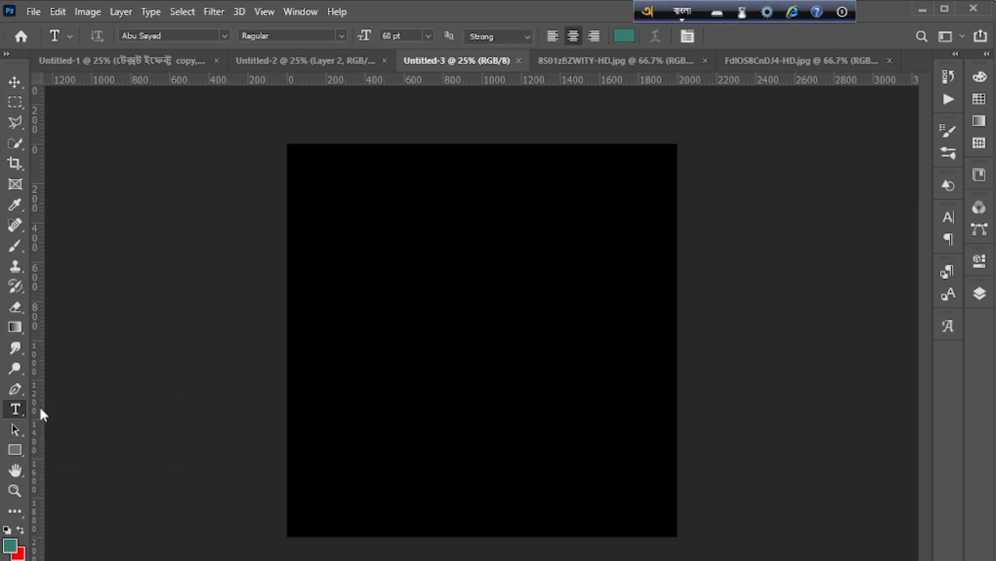
pyautogui.click(461, 336)
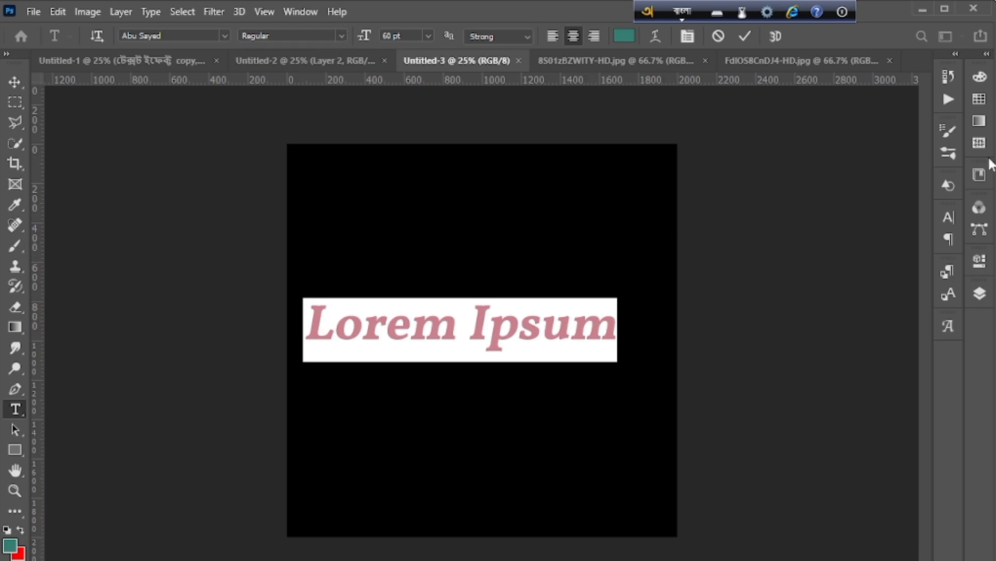
pyautogui.click(949, 217)
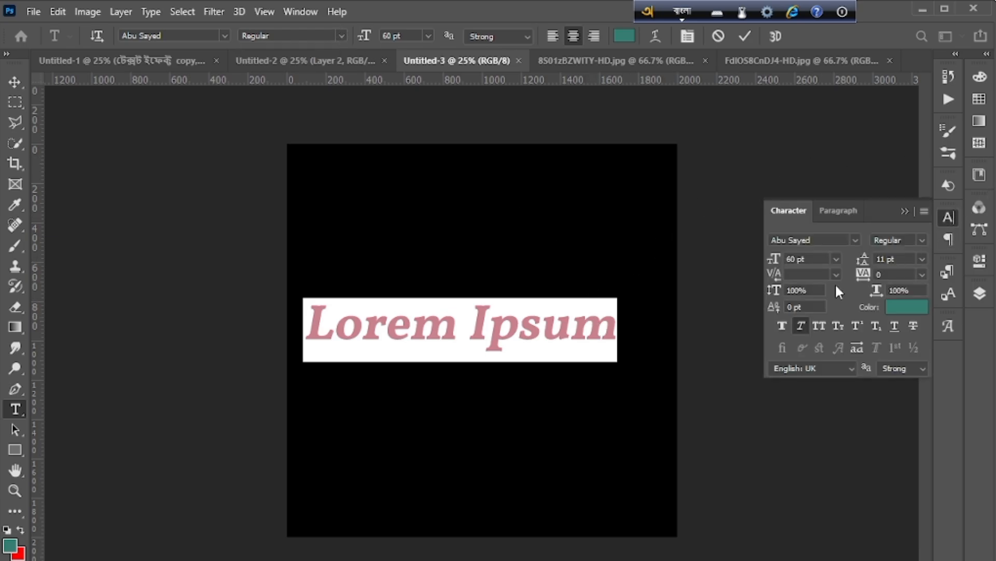
pyautogui.click(802, 324)
pyautogui.click(948, 217)
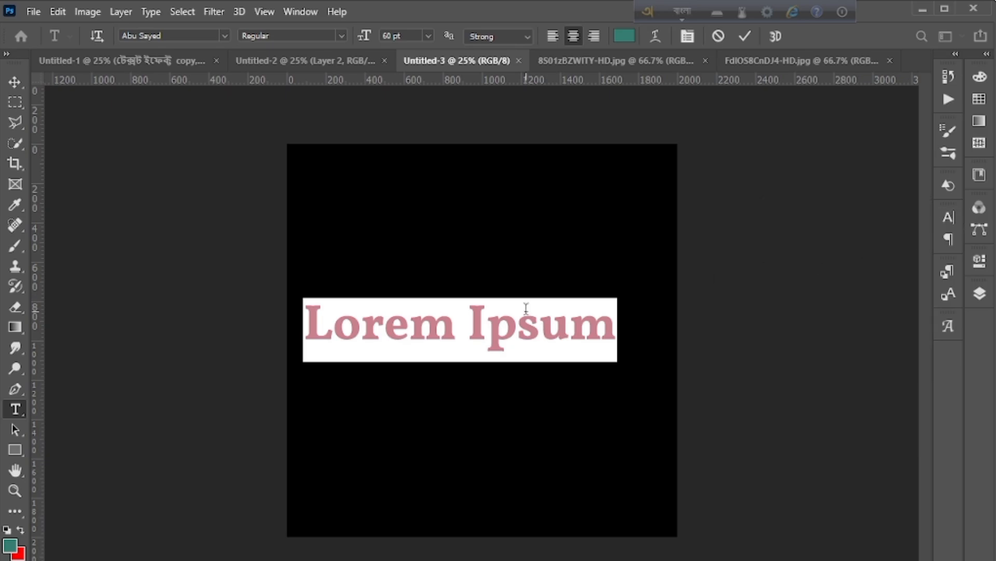
# - Enter the Bengali word টেক্সট in the new text line
pyautogui.write('T')
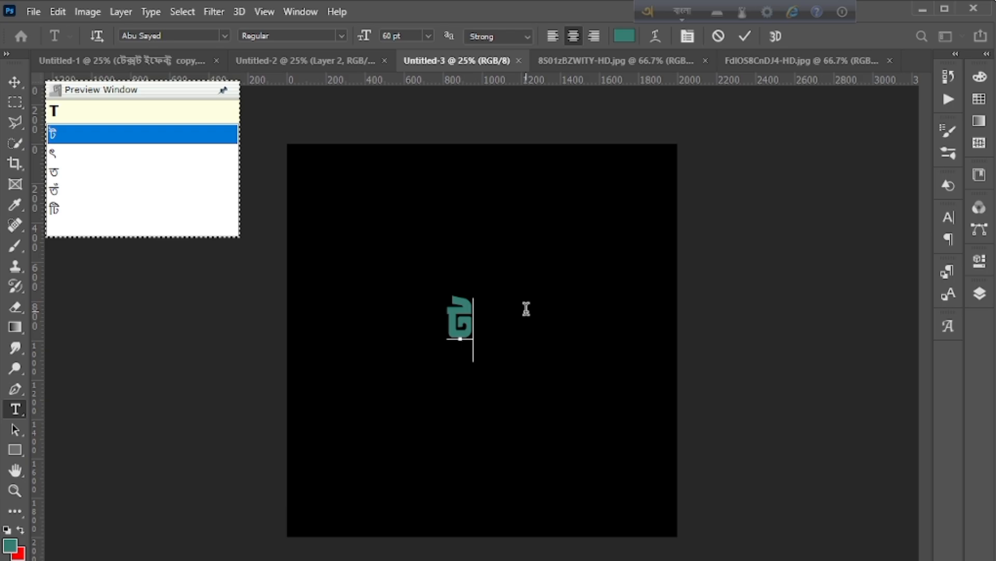
pyautogui.write('e')
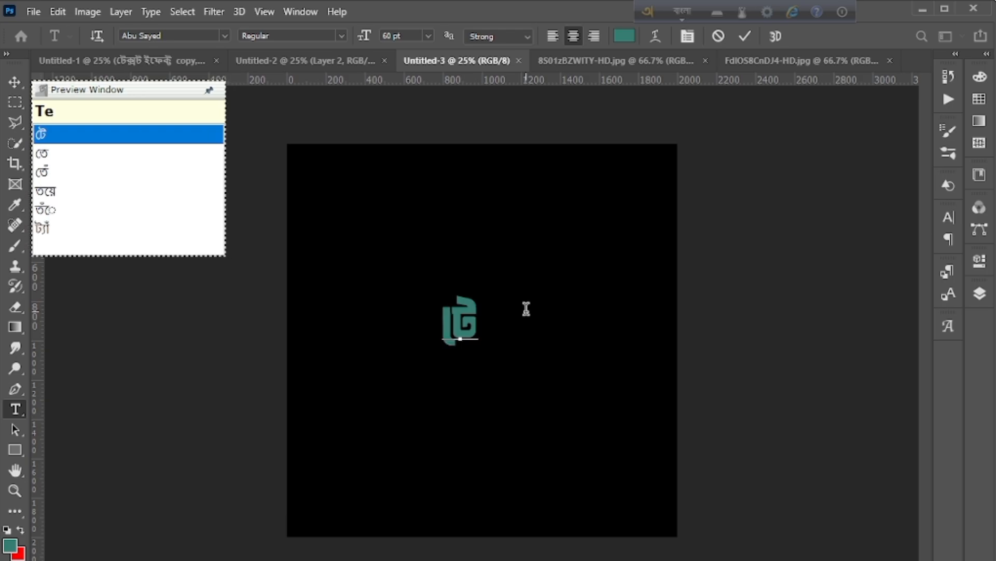
pyautogui.write('xt')
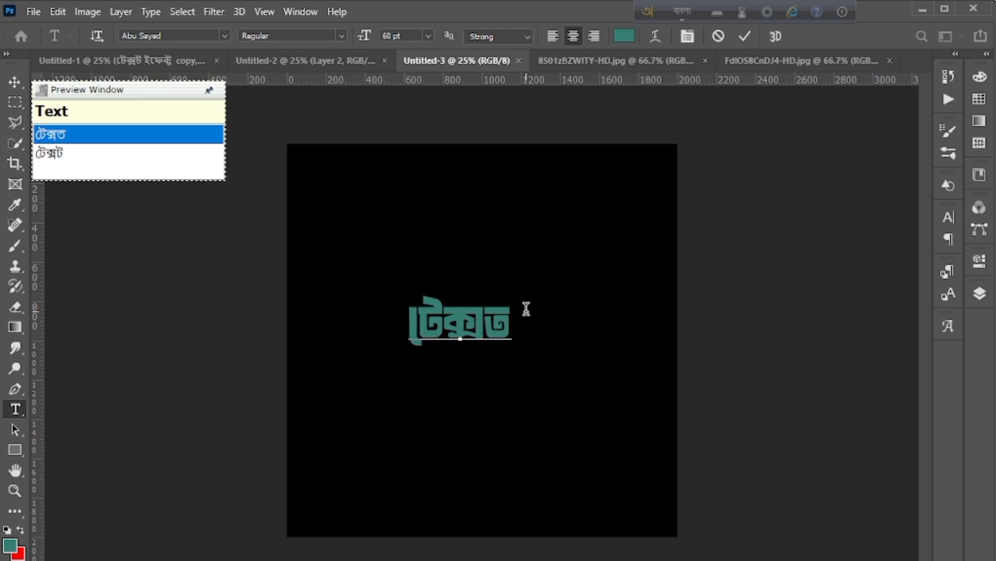
pyautogui.press('Down')
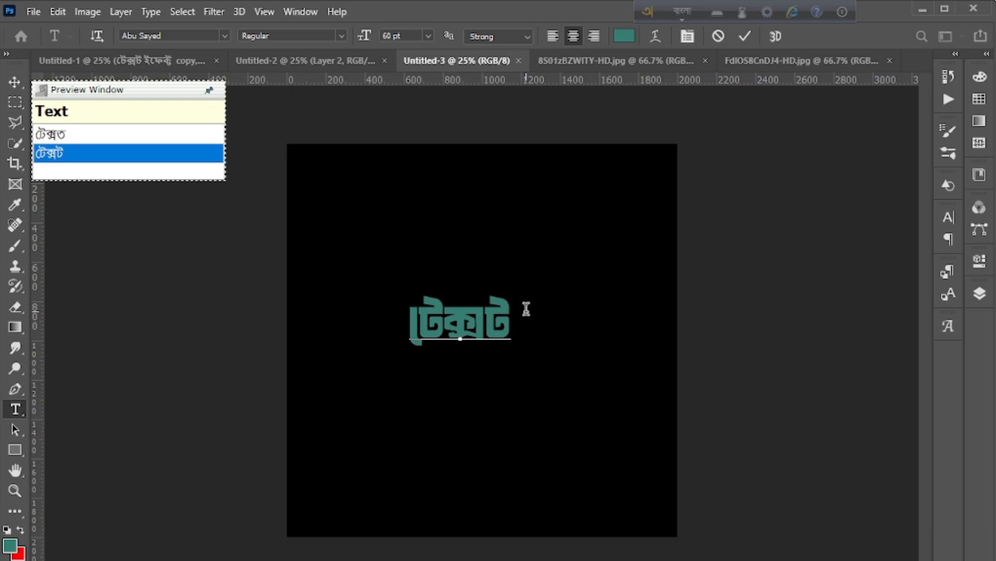
pyautogui.press('Return')
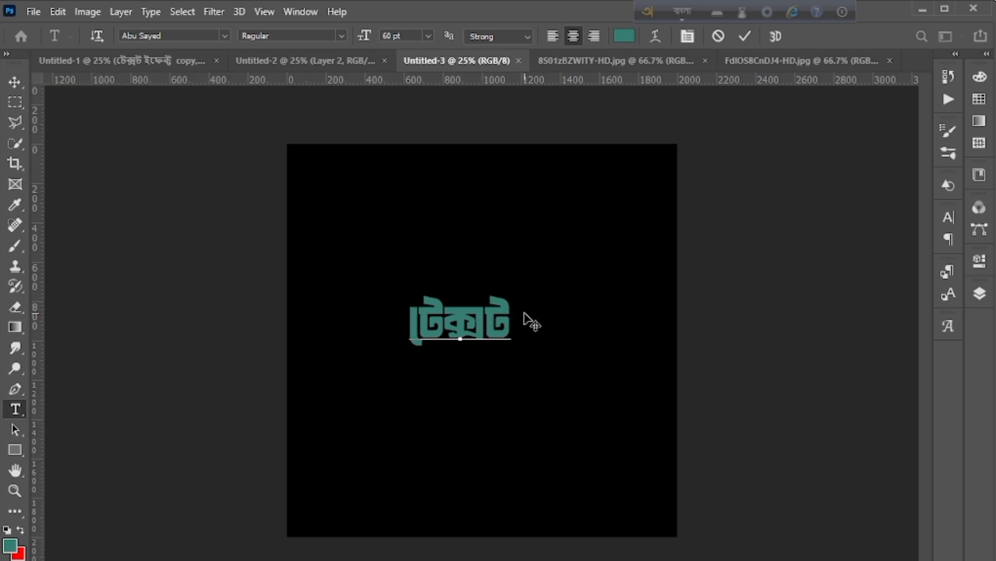
# - Enlarge the টেক্সট text to 105 pt and position it near the centre of the canvas
pyautogui.moveTo(521, 328); pyautogui.dragTo(389, 356)
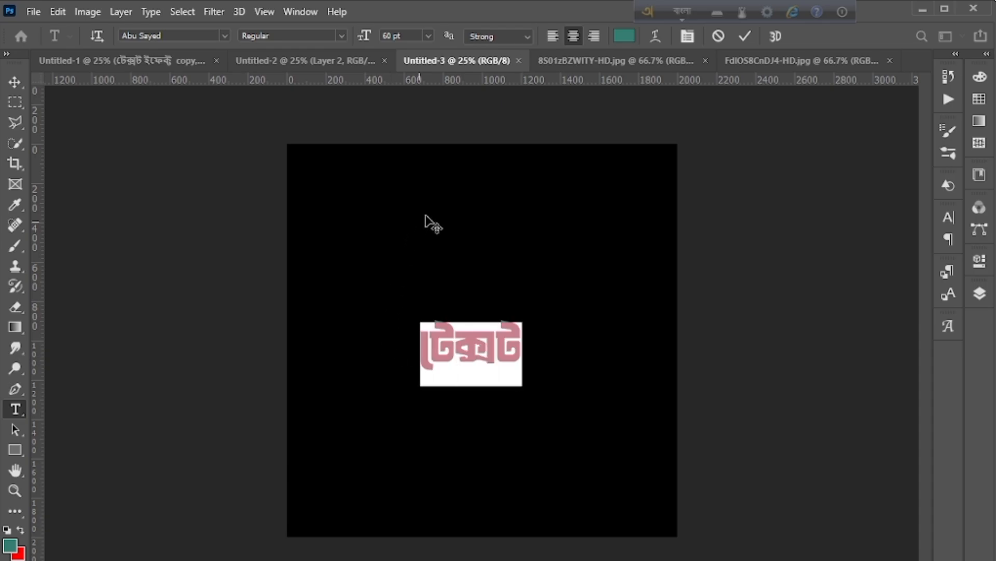
pyautogui.click(370, 34)
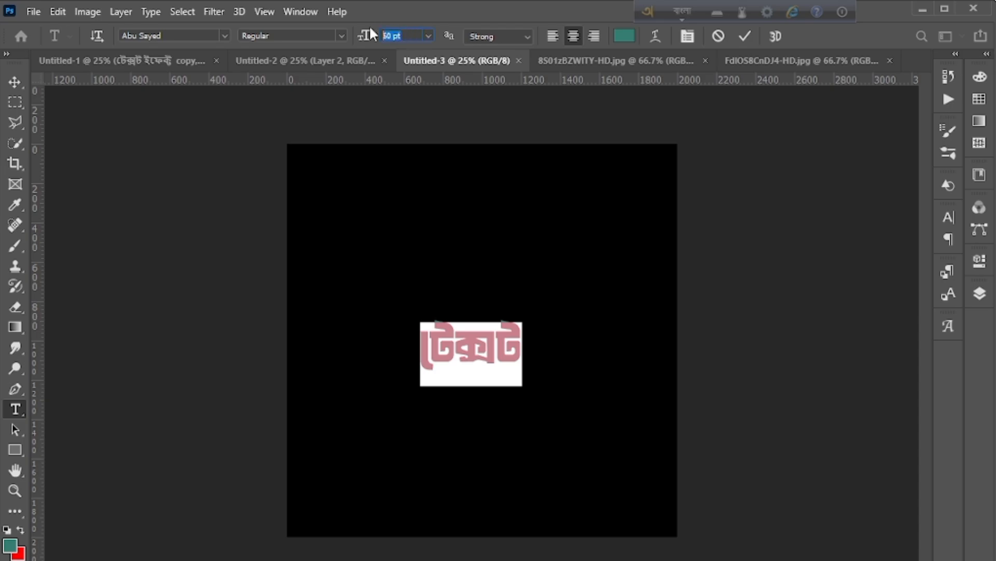
pyautogui.press('Up')
pyautogui.press('Up')
pyautogui.press('Up')
pyautogui.press('Up')
pyautogui.press('Up')
pyautogui.press('Up')
pyautogui.press('Up')
pyautogui.press('Up')
pyautogui.press('Up')
pyautogui.press('Up')
pyautogui.press('Up')
pyautogui.press('Up')
pyautogui.press('Up')
pyautogui.press('Up')
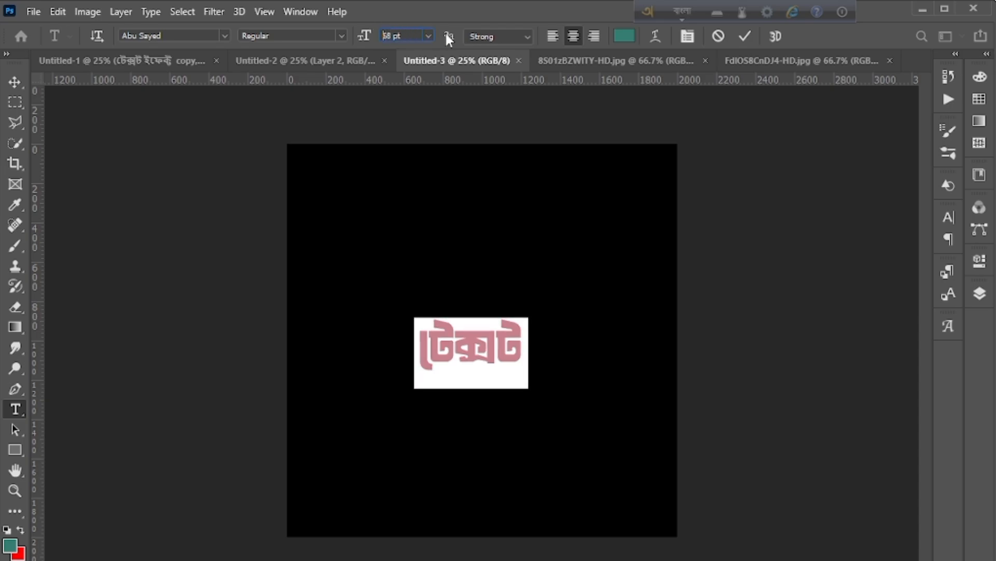
pyautogui.press('Up')
pyautogui.press('Up')
pyautogui.press('Up')
pyautogui.press('Up')
pyautogui.press('Up')
pyautogui.press('Up')
pyautogui.press('Up')
pyautogui.press('Up')
pyautogui.press('Up')
pyautogui.press('Up')
pyautogui.press('Up')
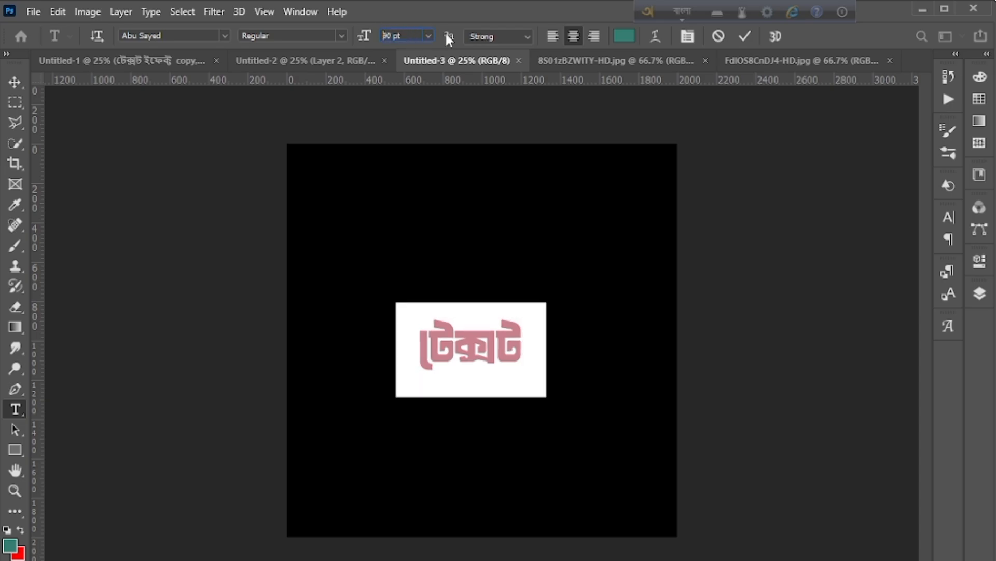
pyautogui.press('Up')
pyautogui.press('Up')
pyautogui.press('Up')
pyautogui.press('Up')
pyautogui.press('Up')
pyautogui.press('Up')
pyautogui.press('Up')
pyautogui.press('Up')
pyautogui.press('Up')
pyautogui.press('Up')
pyautogui.press('Up')
pyautogui.press('Up')
pyautogui.press('Up')
pyautogui.press('Up')
pyautogui.press('Up')
pyautogui.press('Up')
pyautogui.press('Up')
pyautogui.press('Up')
pyautogui.press('Up')
pyautogui.press('Up')
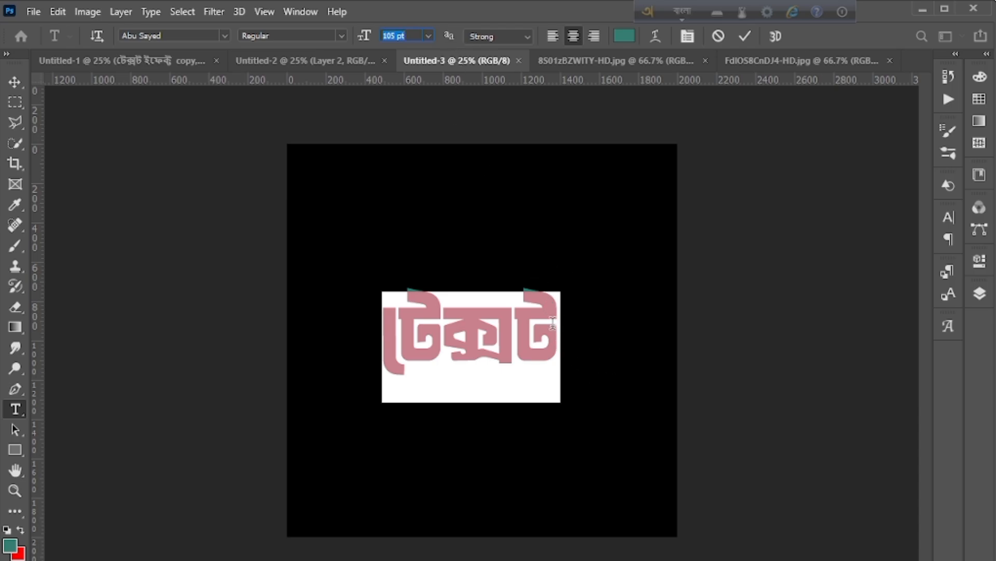
pyautogui.moveTo(474, 247); pyautogui.dragTo(480, 257)
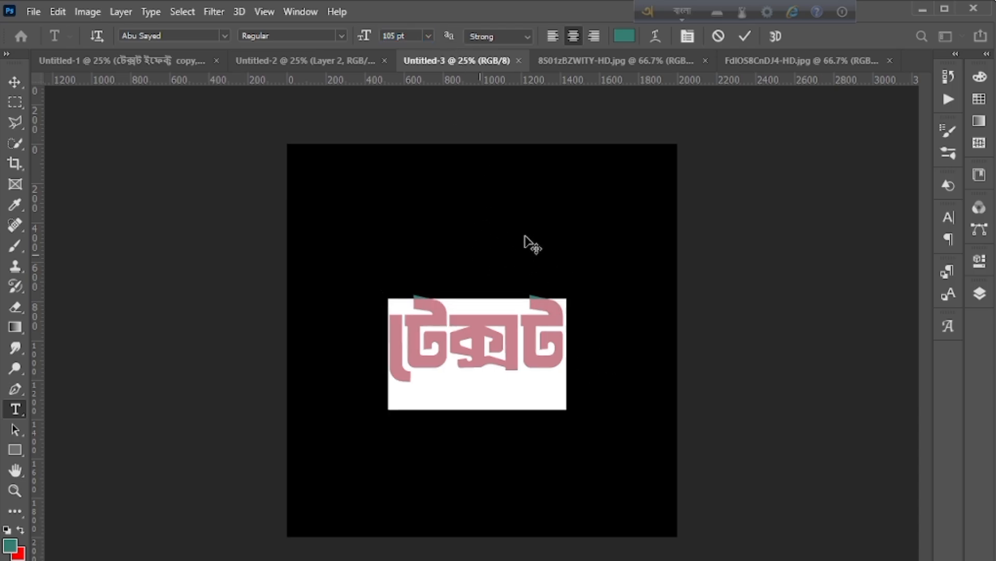
pyautogui.click(745, 36)
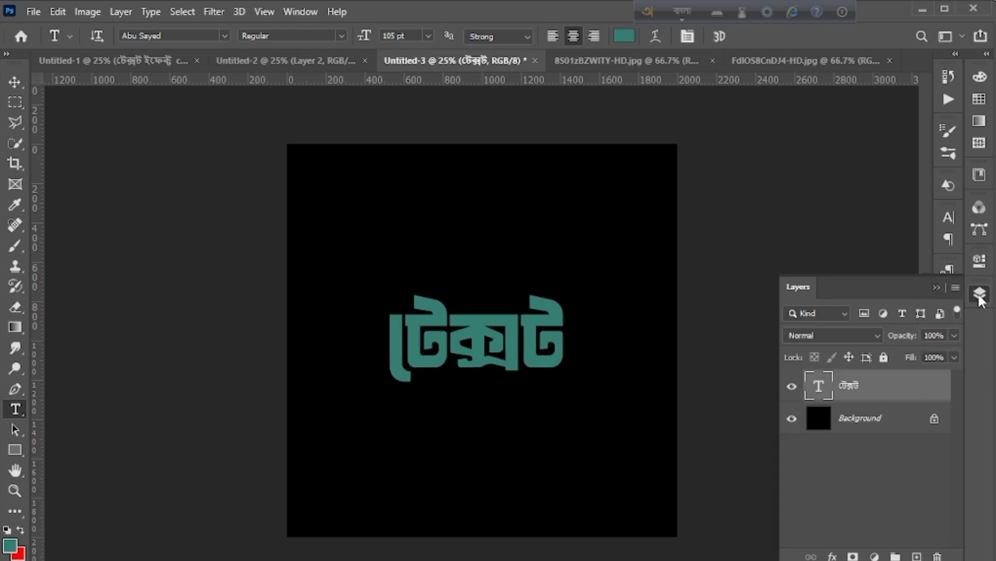
# - Change the টেক্সট text colour to white, ffffff
pyautogui.doubleClick(821, 389)
pyautogui.click(625, 36)
pyautogui.write('ffffff')
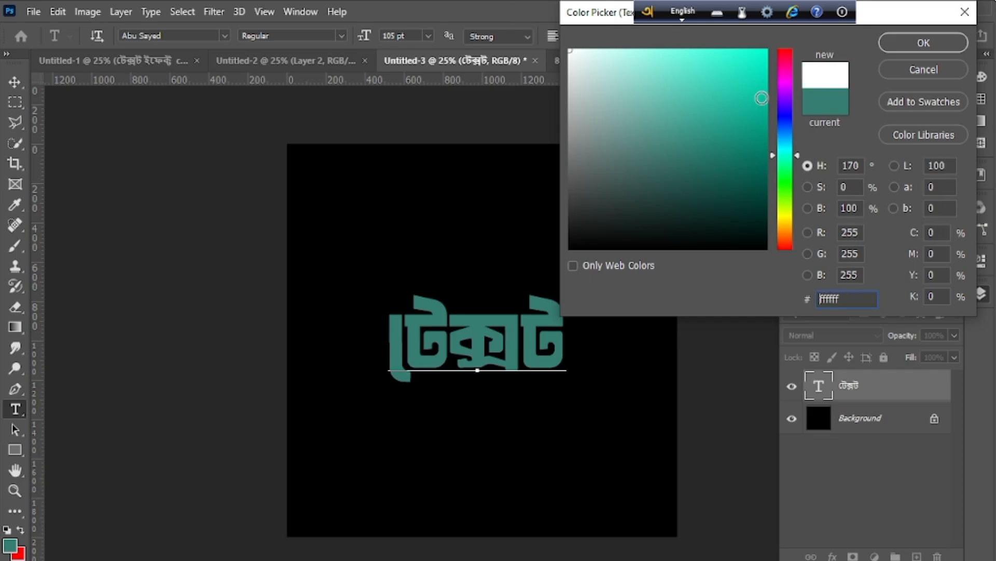
pyautogui.click(922, 43)
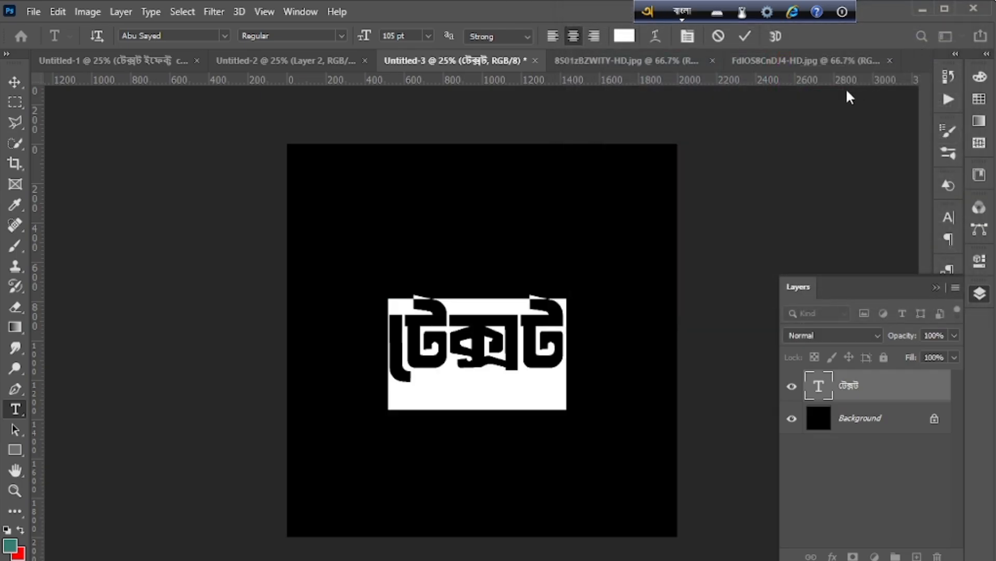
pyautogui.click(745, 38)
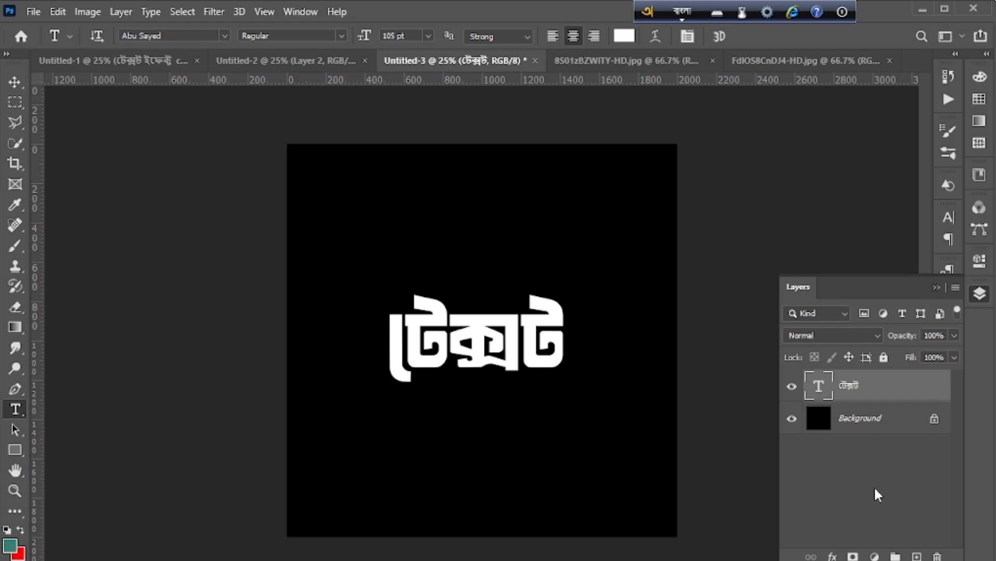
# - Convert the টেক্সট text layer to a smart object and set its blend mode to Dissolve
pyautogui.click(786, 61)
pyautogui.click(658, 61)
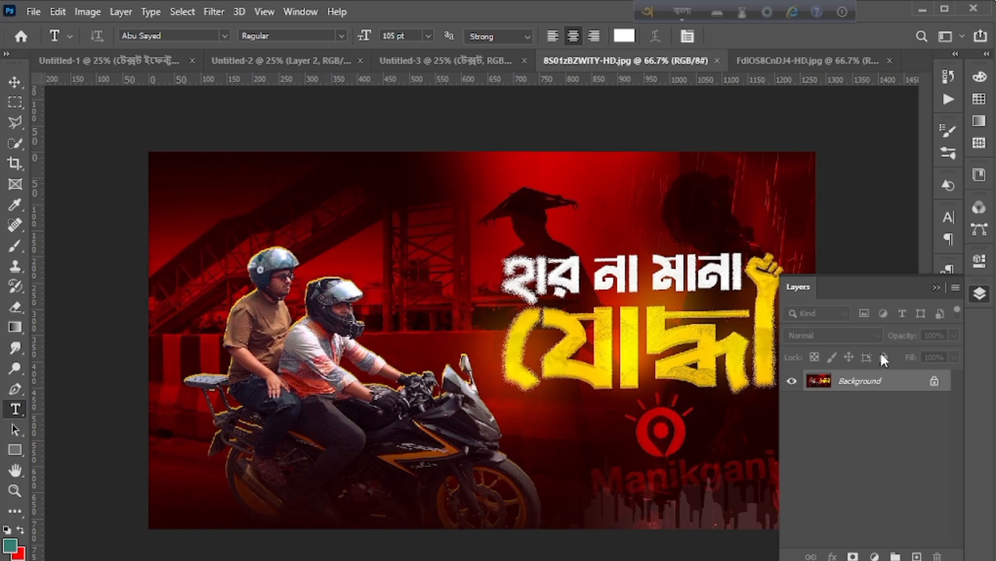
pyautogui.click(980, 303)
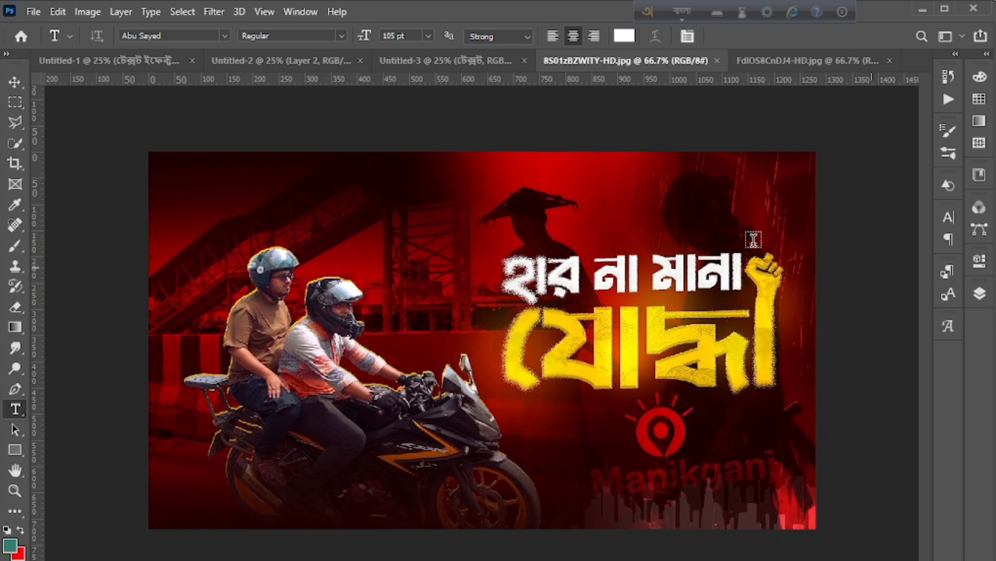
pyautogui.click(485, 66)
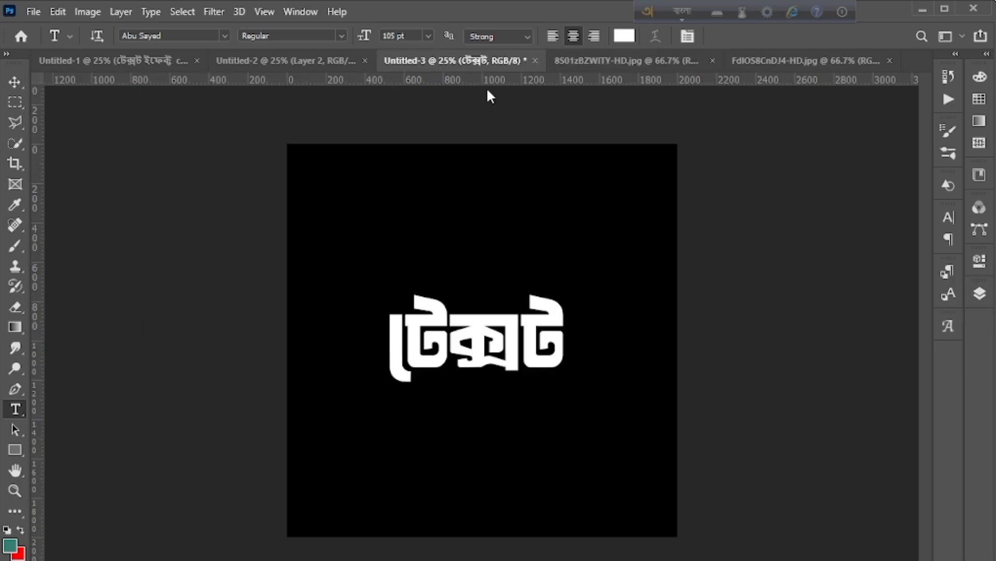
pyautogui.click(980, 294)
pyautogui.rightClick(886, 385)
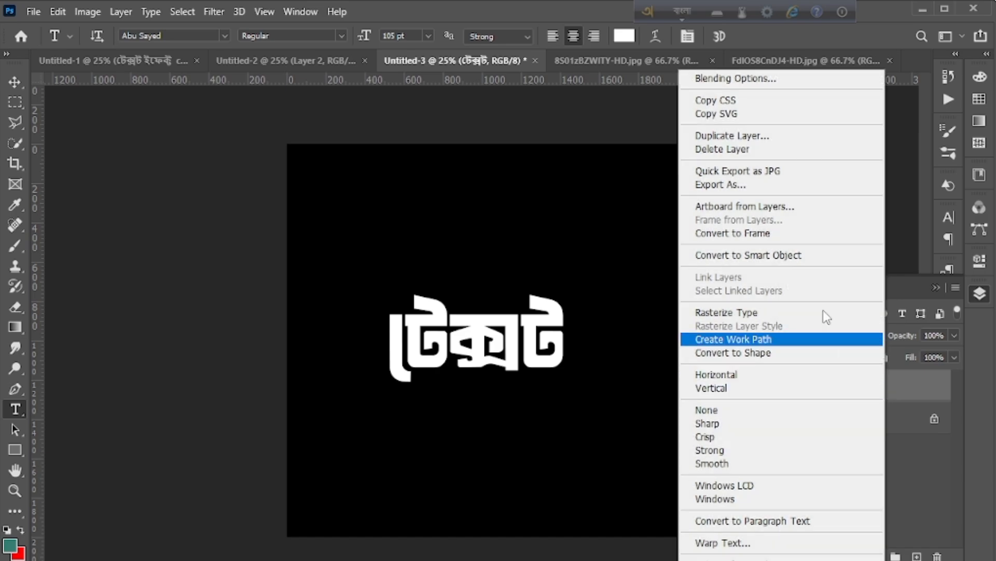
pyautogui.click(795, 256)
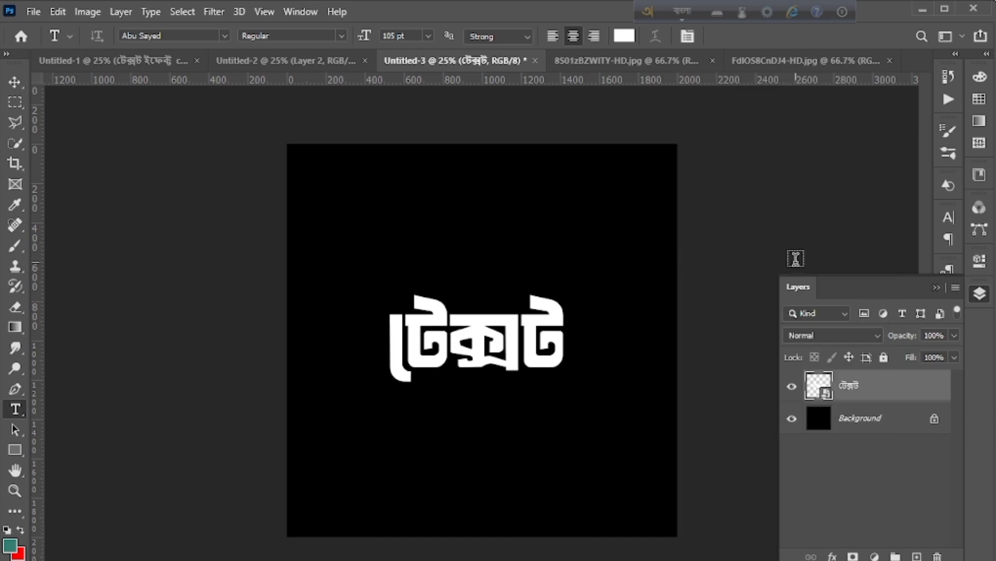
pyautogui.click(851, 336)
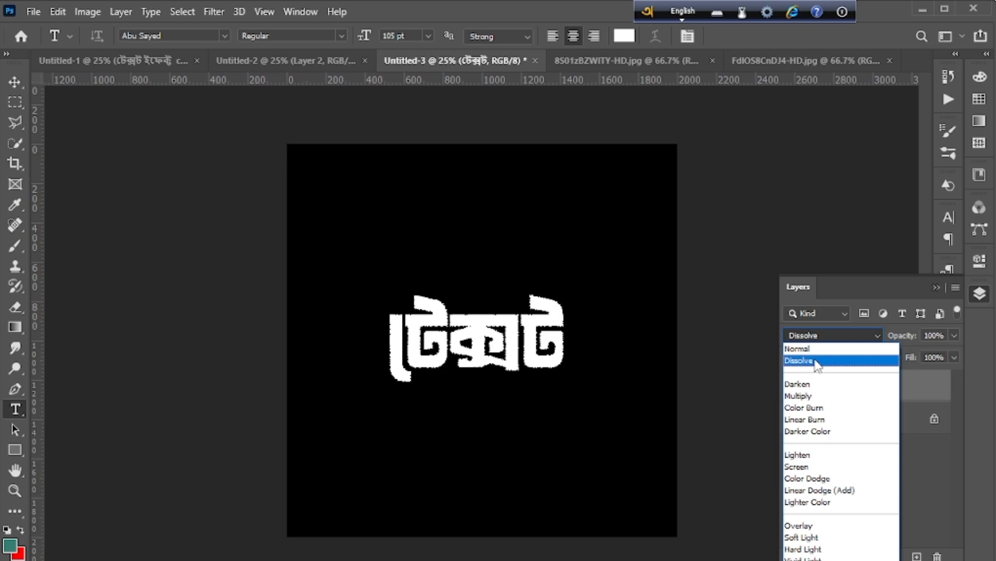
pyautogui.click(818, 361)
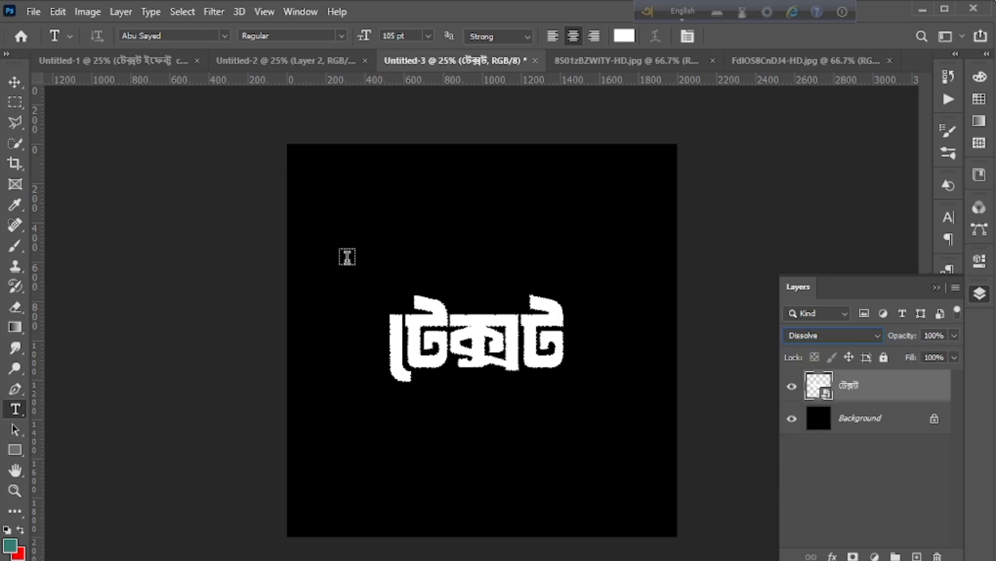
# - Start a Field Blur on the টেক্সট layer, with its pin at the word's right end and a blur of about 10 px
pyautogui.click(213, 12)
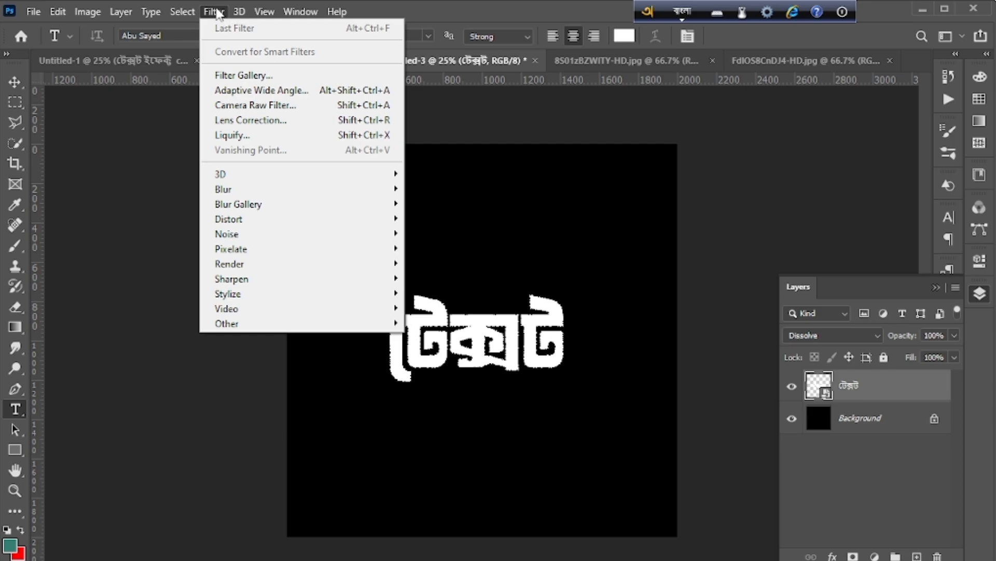
pyautogui.moveTo(255, 204)
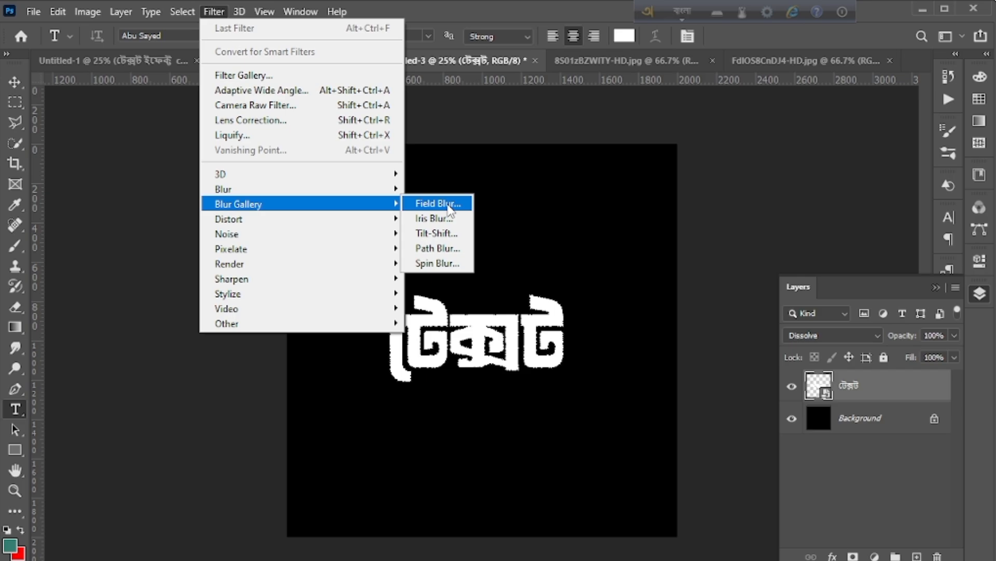
pyautogui.click(450, 207)
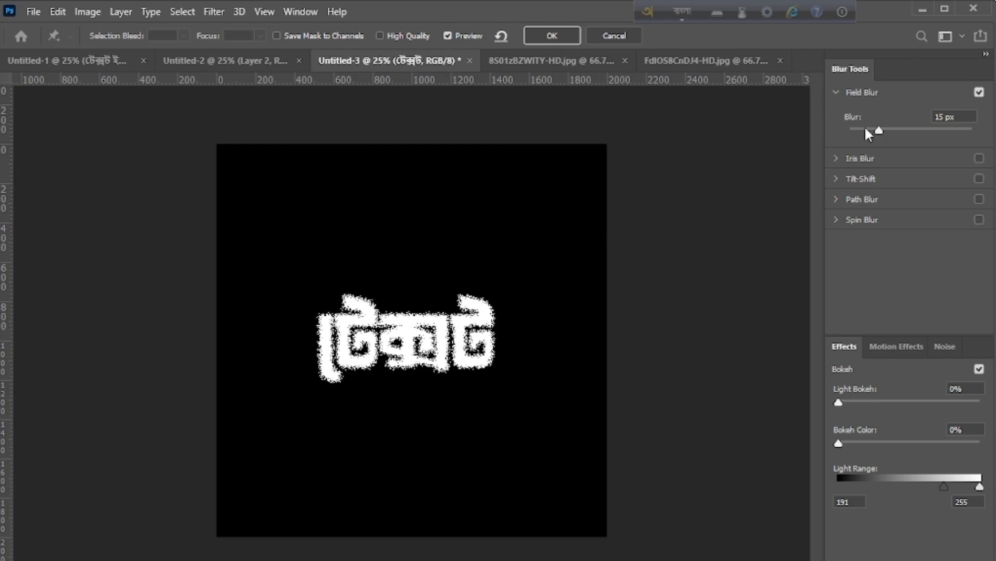
pyautogui.click(866, 129)
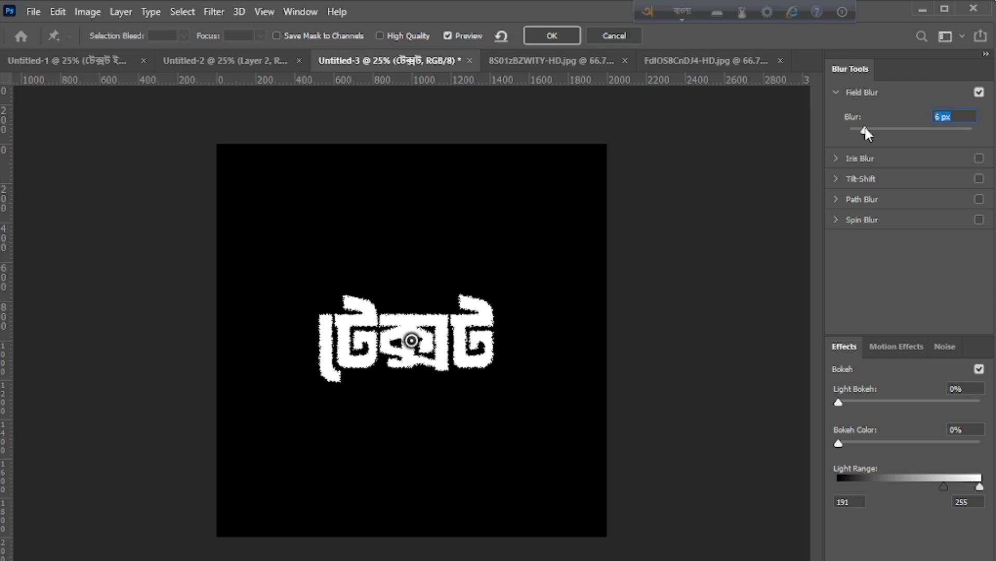
pyautogui.moveTo(865, 127); pyautogui.dragTo(870, 126)
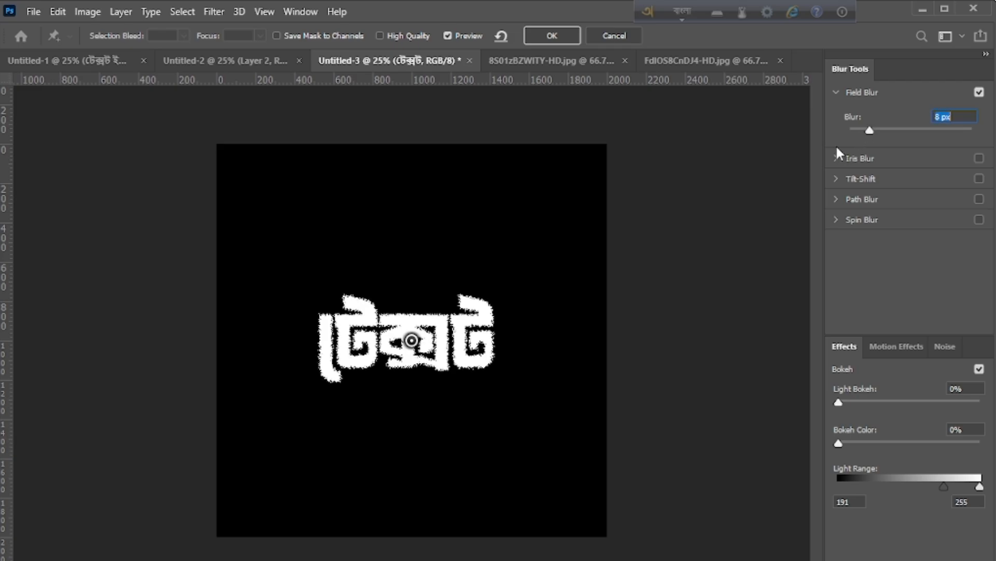
pyautogui.moveTo(413, 341); pyautogui.dragTo(491, 338)
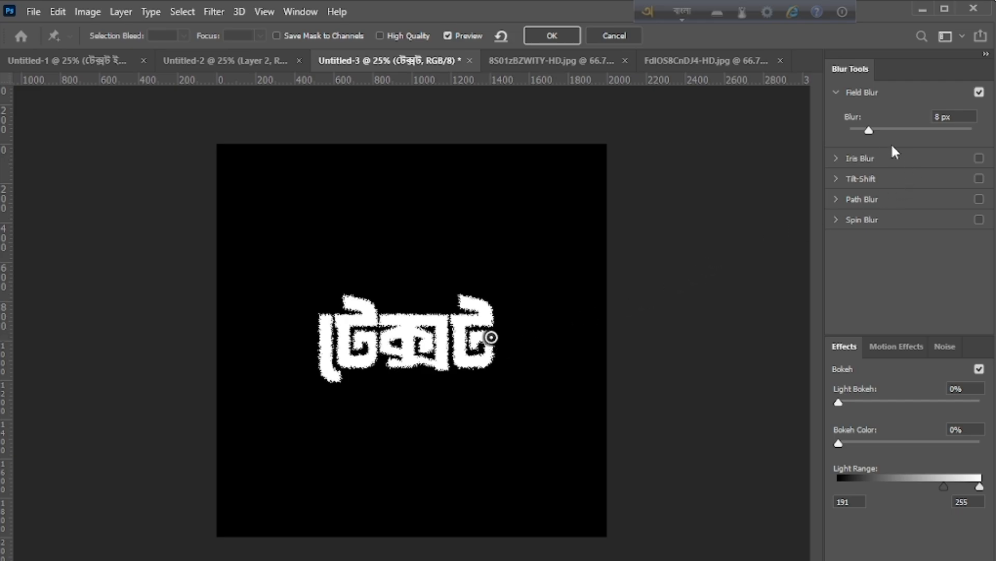
pyautogui.click(870, 127)
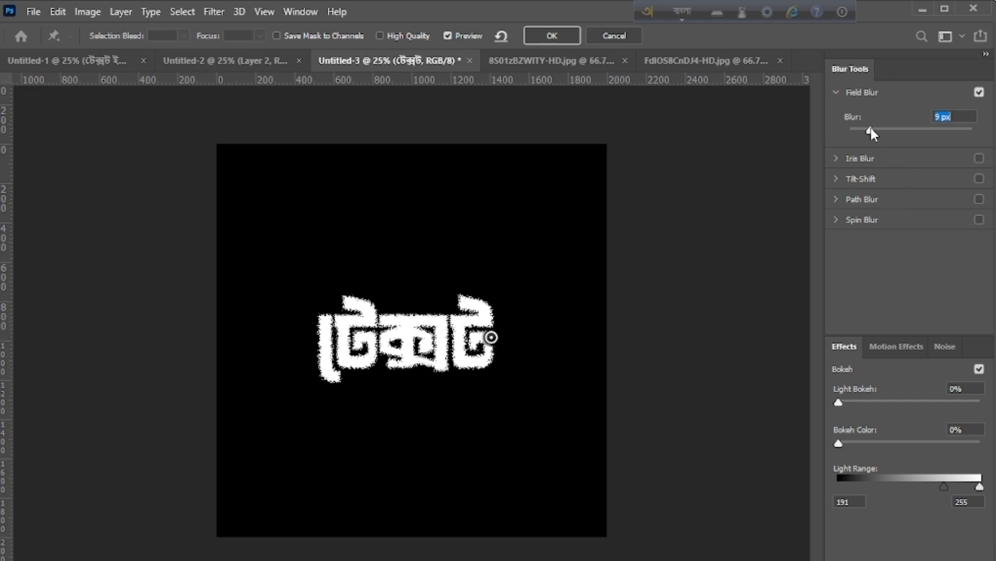
pyautogui.write('10')
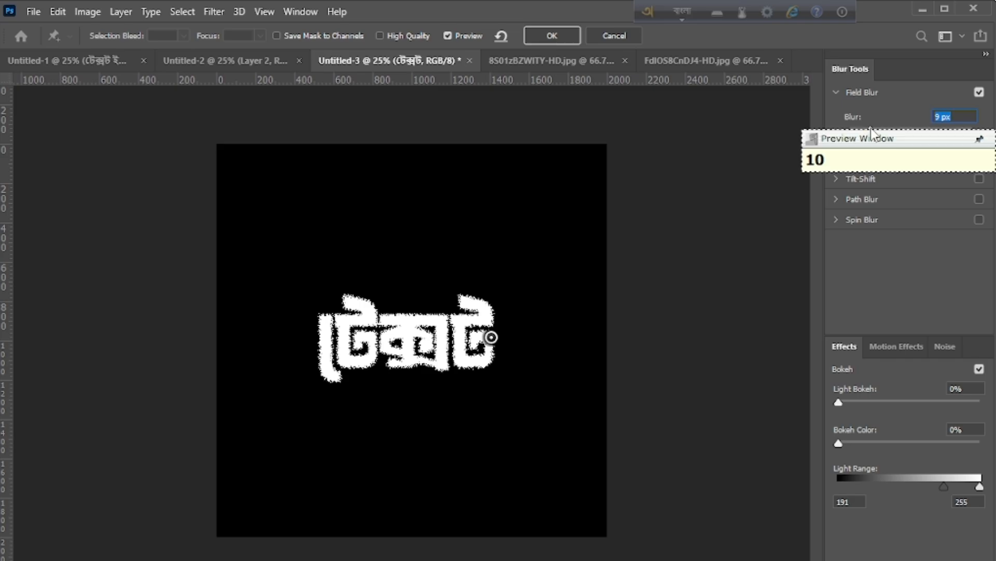
pyautogui.click(902, 125)
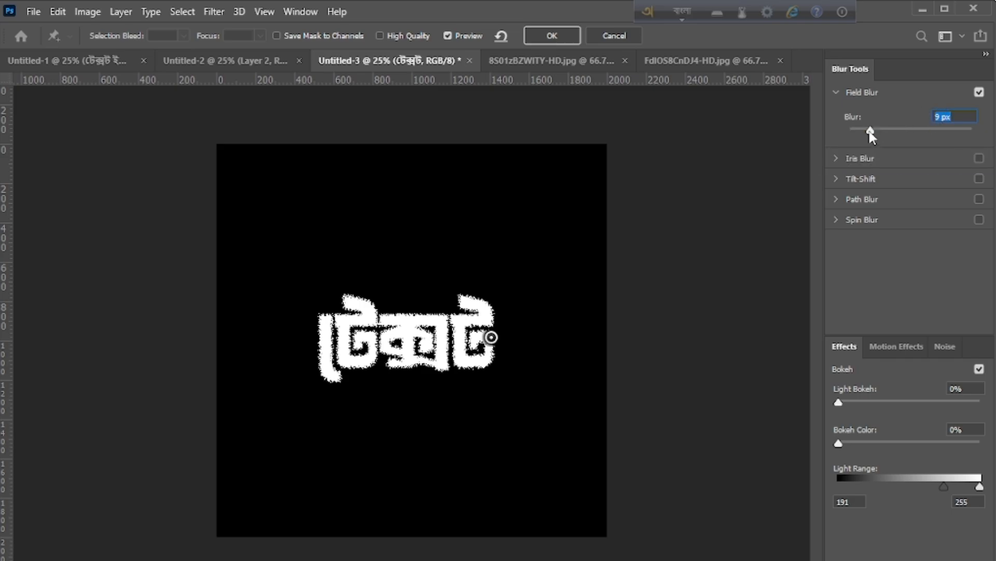
pyautogui.moveTo(871, 131); pyautogui.dragTo(875, 130)
# - Add two more Field Blur pins across the middle letters of টেক্সট and set the blur at each to 0 px
pyautogui.click(403, 342)
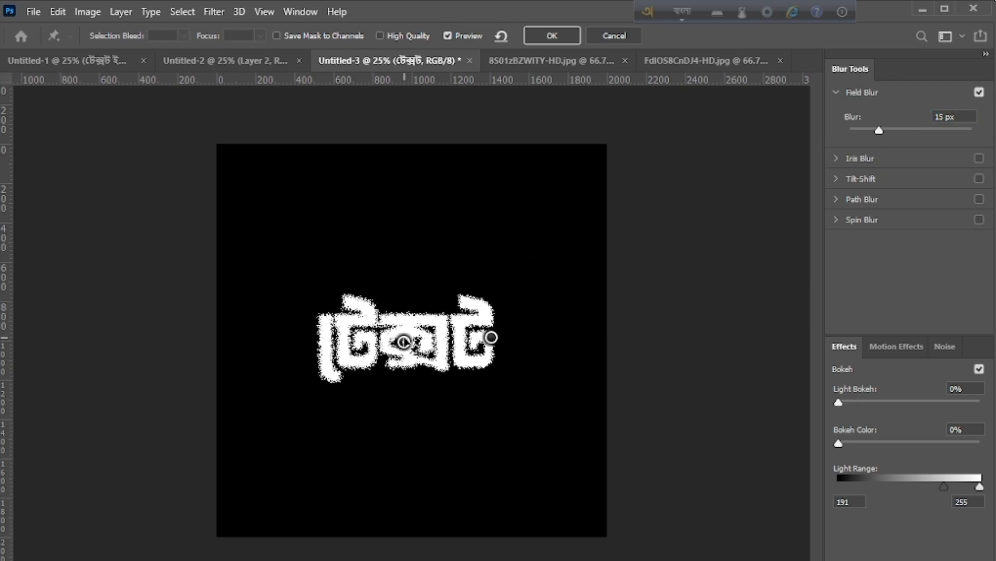
pyautogui.moveTo(879, 132); pyautogui.dragTo(842, 137)
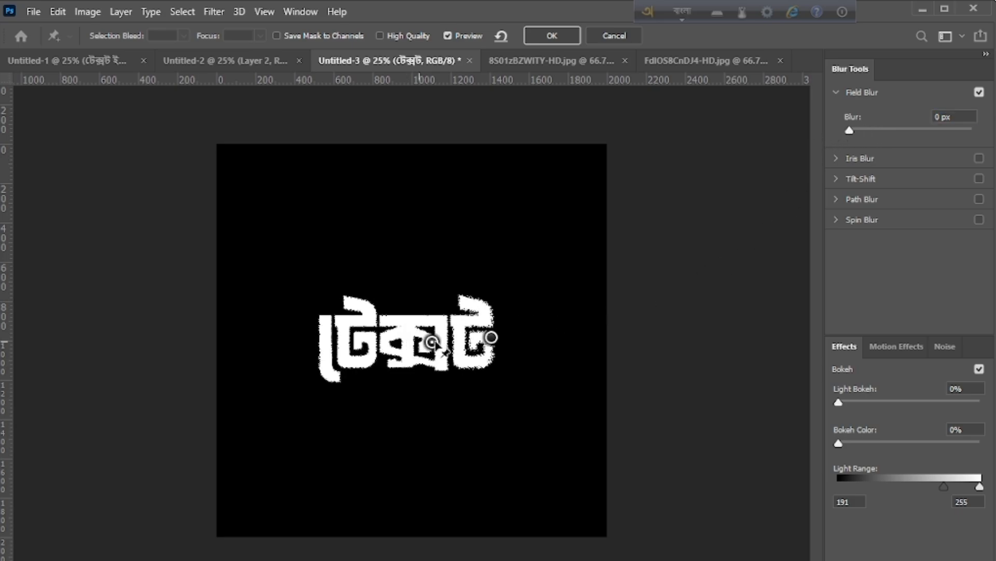
pyautogui.moveTo(441, 340); pyautogui.dragTo(450, 340)
pyautogui.click(382, 340)
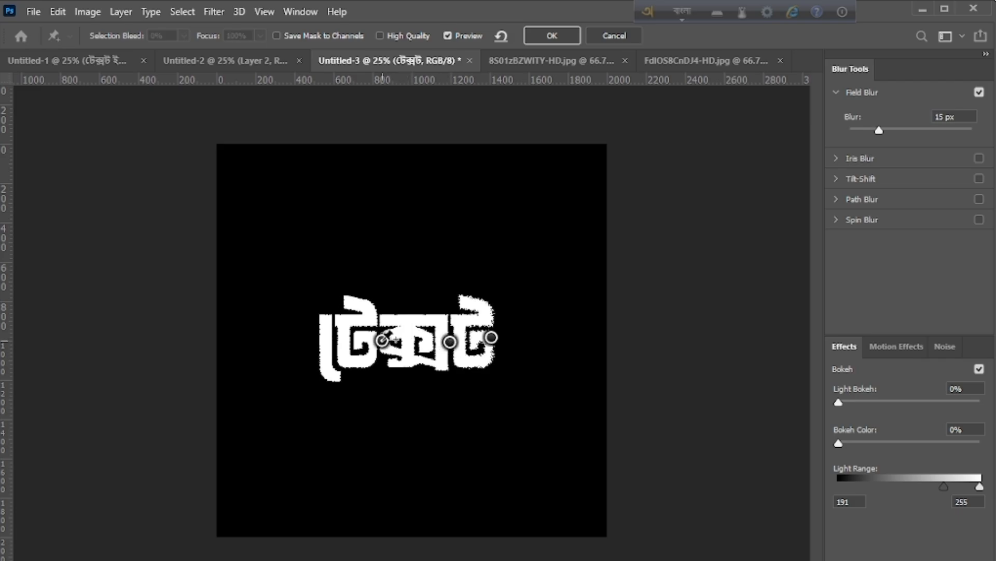
pyautogui.moveTo(878, 130); pyautogui.dragTo(814, 130)
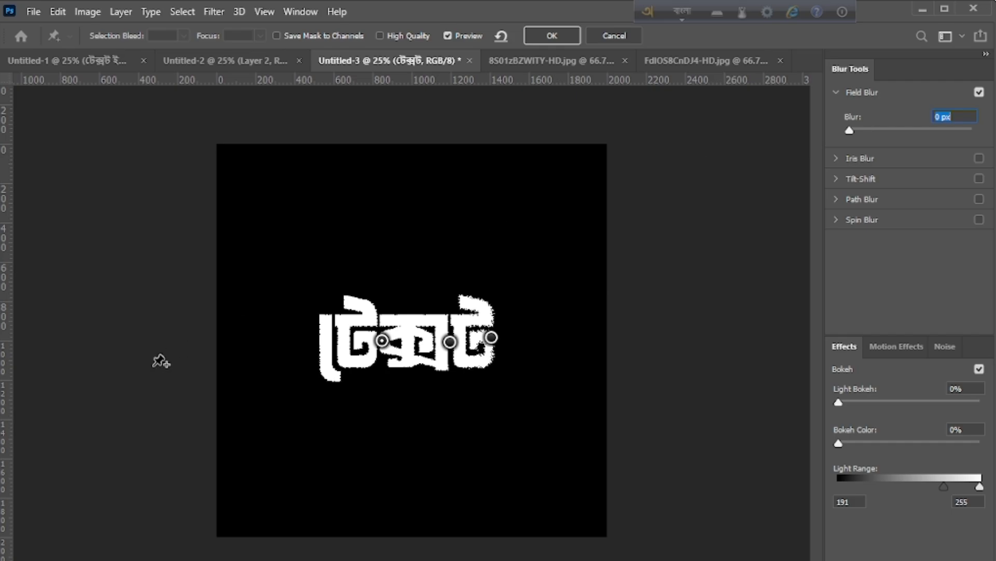
# - Add a 10 px Field Blur pin at the left end of টেক্সট and apply the filter
pyautogui.click(321, 343)
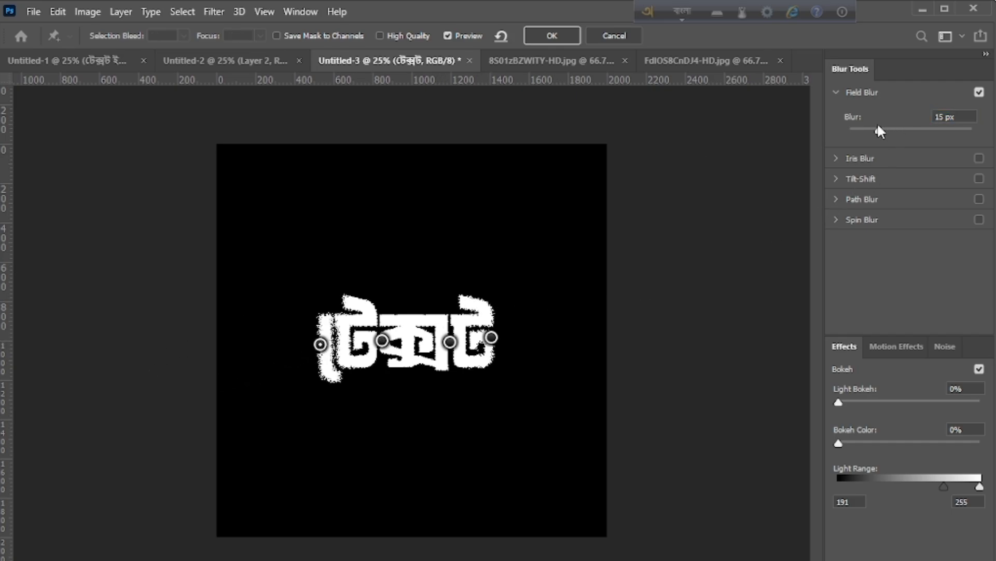
pyautogui.moveTo(877, 129); pyautogui.dragTo(873, 132)
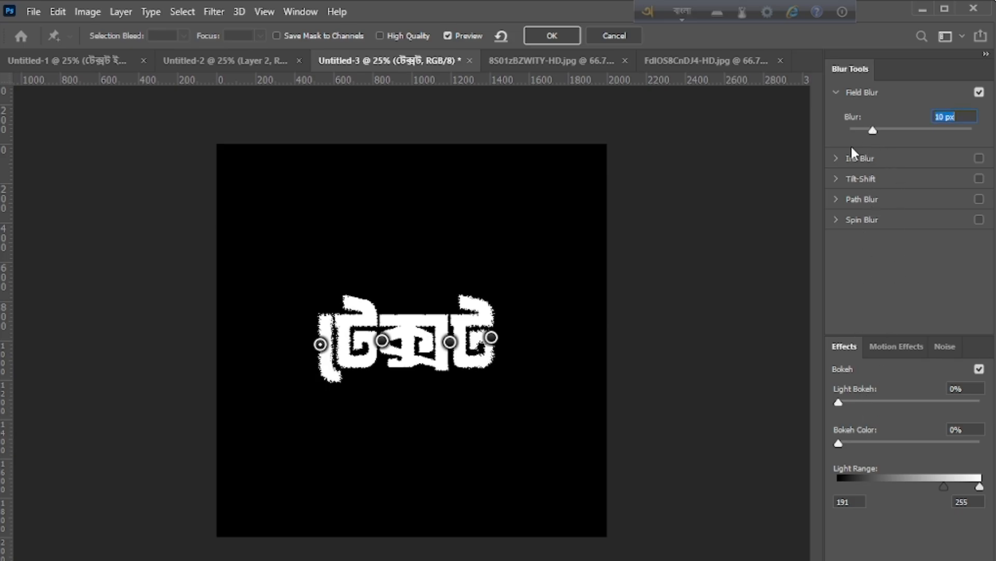
pyautogui.click(552, 35)
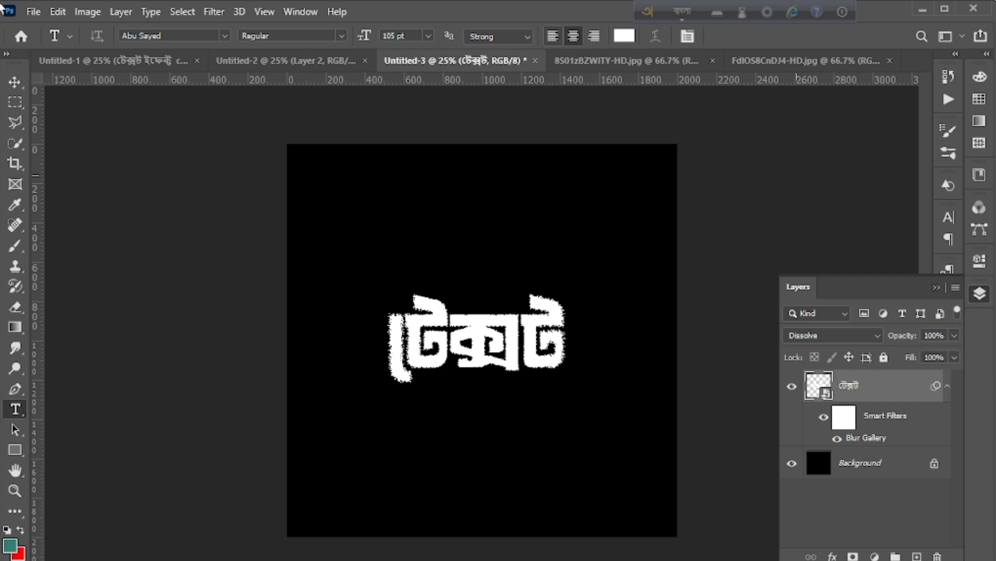
# - Examine the title styling in the FdIOS8CnDJ4-HD.jpg sample thumbnail and return to the Untitled-3 document
pyautogui.click(15, 82)
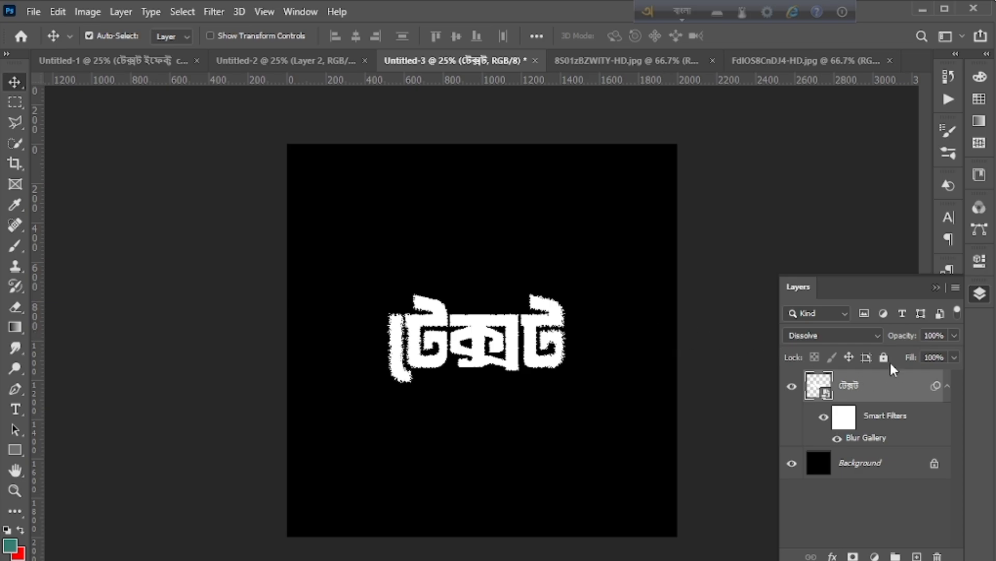
pyautogui.click(774, 63)
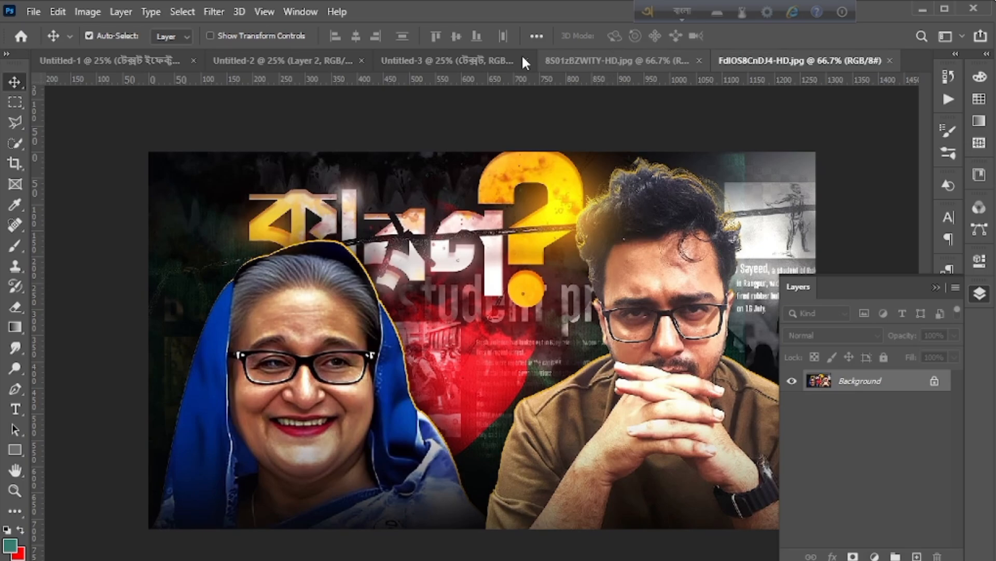
pyautogui.click(475, 60)
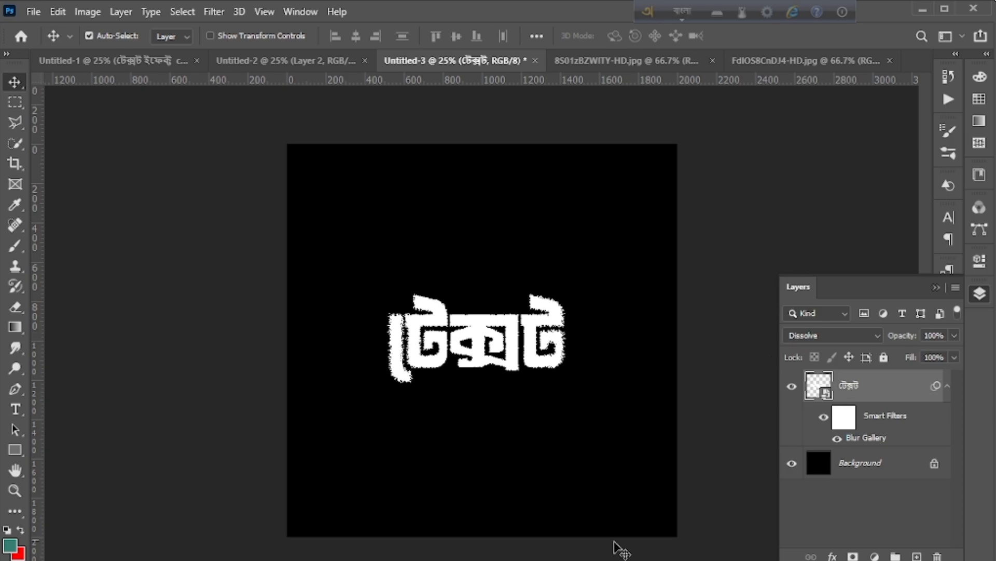
# - Place the Barbed_wire image from the Downloads folder over the upper part of টেক্সট, scaled down and rotated about -8.2°
pyautogui.click(535, 559)
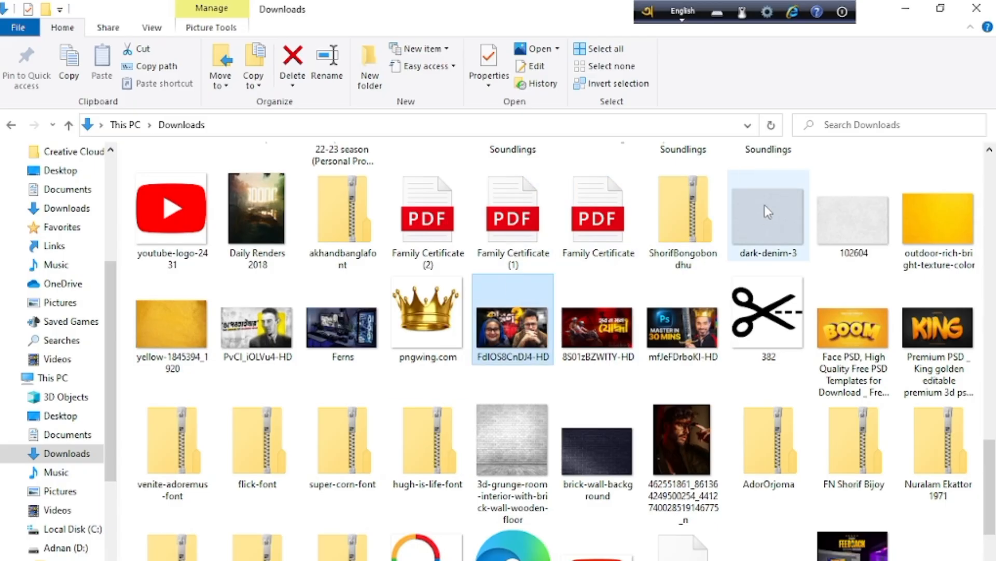
pyautogui.moveTo(992, 454); pyautogui.dragTo(989, 207)
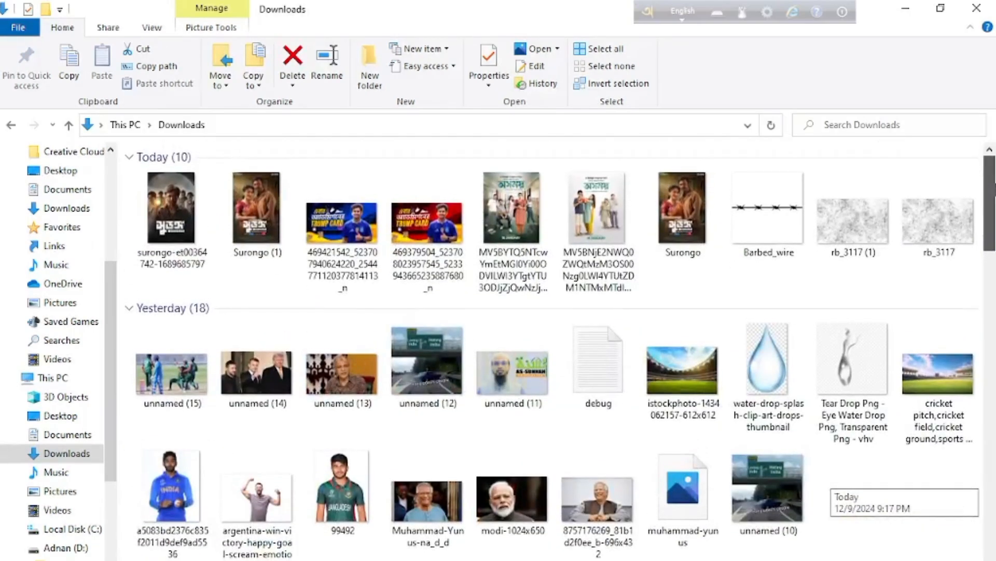
pyautogui.click(761, 230)
pyautogui.moveTo(761, 229); pyautogui.dragTo(340, 518)
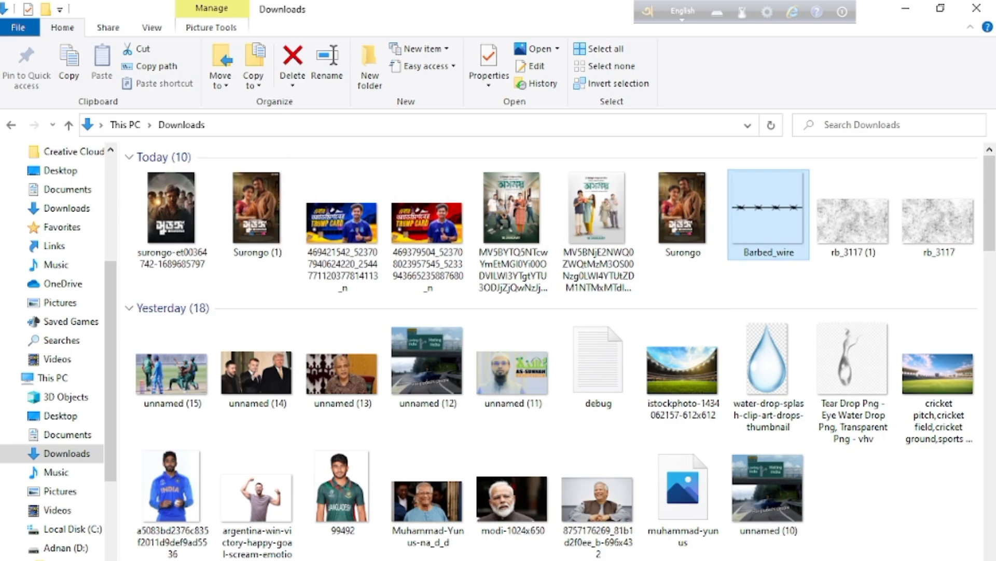
pyautogui.moveTo(340, 555); pyautogui.dragTo(343, 560)
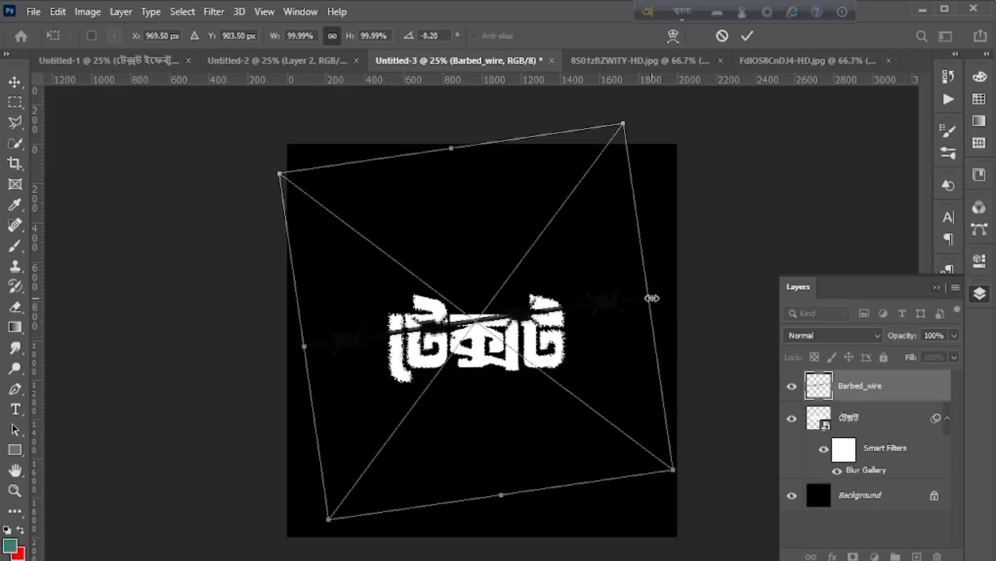
pyautogui.moveTo(648, 297); pyautogui.dragTo(574, 302)
pyautogui.click(743, 39)
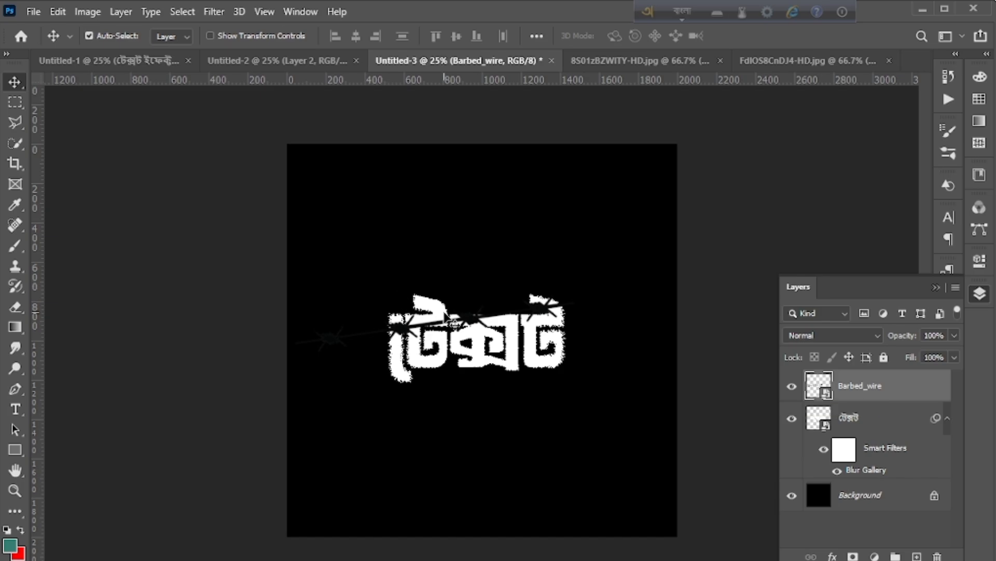
# - Try to mask the টেক্সট layer with the Barbed_wire outline selection, and undo the mask and clear the selection
pyautogui.click(886, 429)
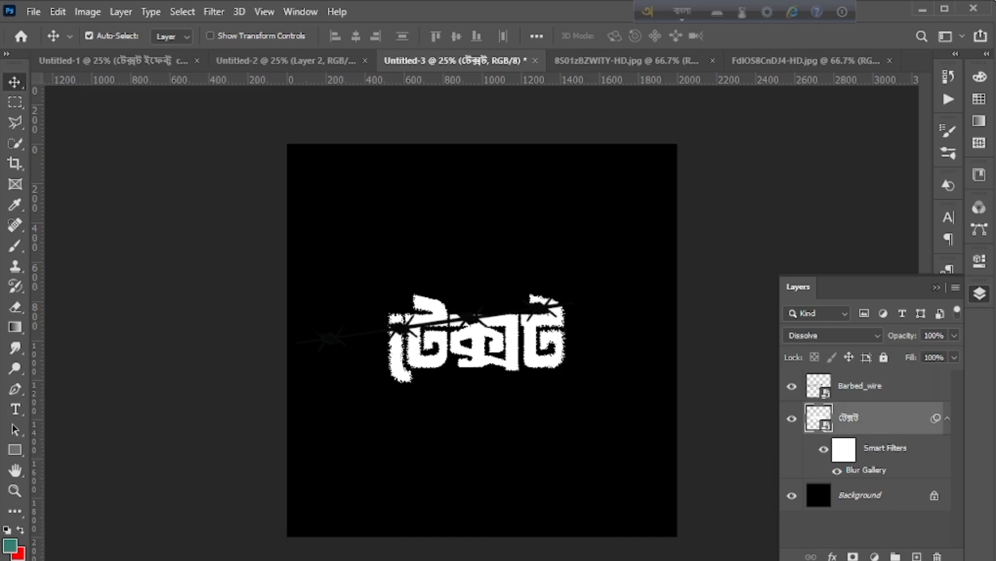
pyautogui.click(859, 390)
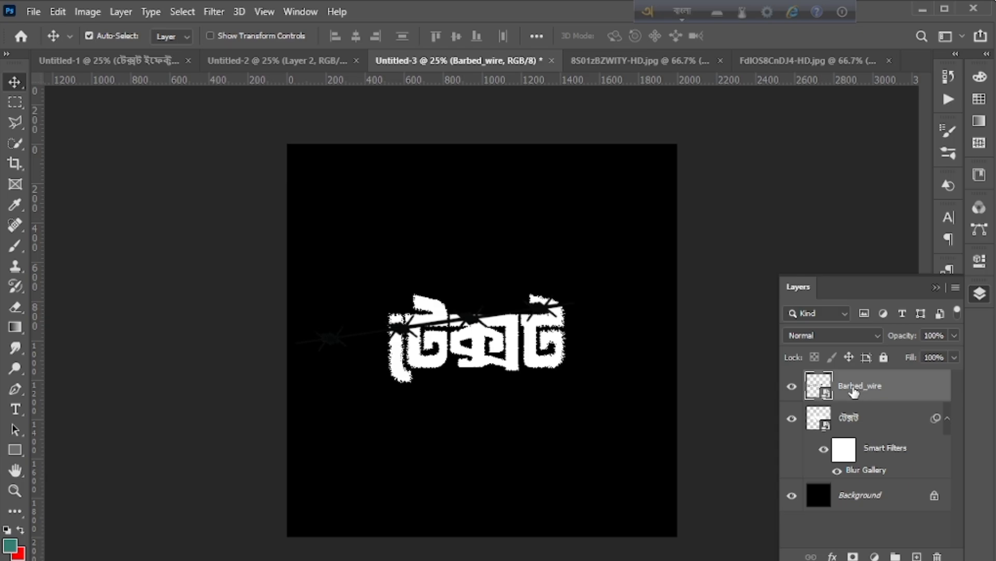
pyautogui.press('ctrl')
pyautogui.keyDown('ctrl'); pyautogui.click(825, 394); pyautogui.keyUp('ctrl')
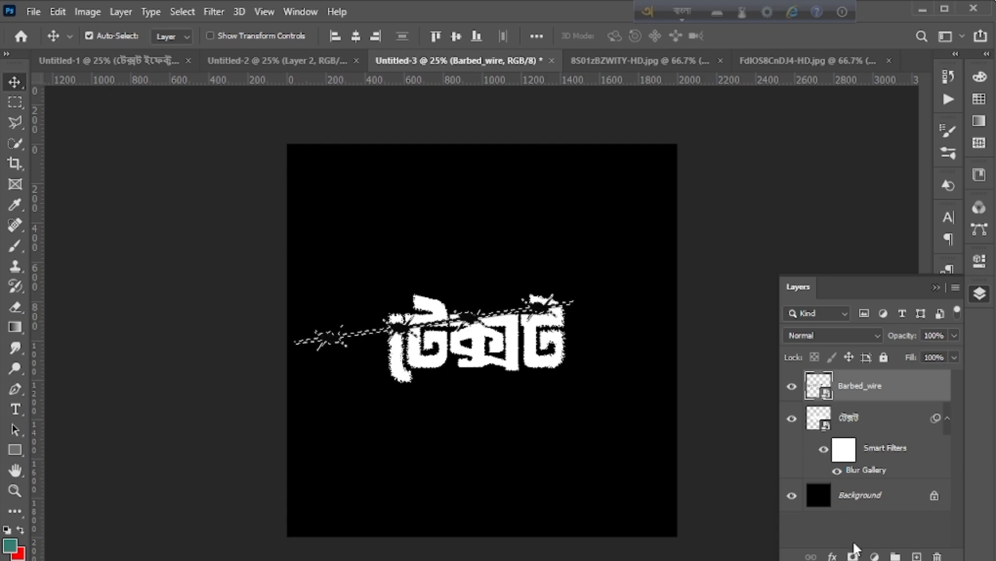
pyautogui.click(874, 421)
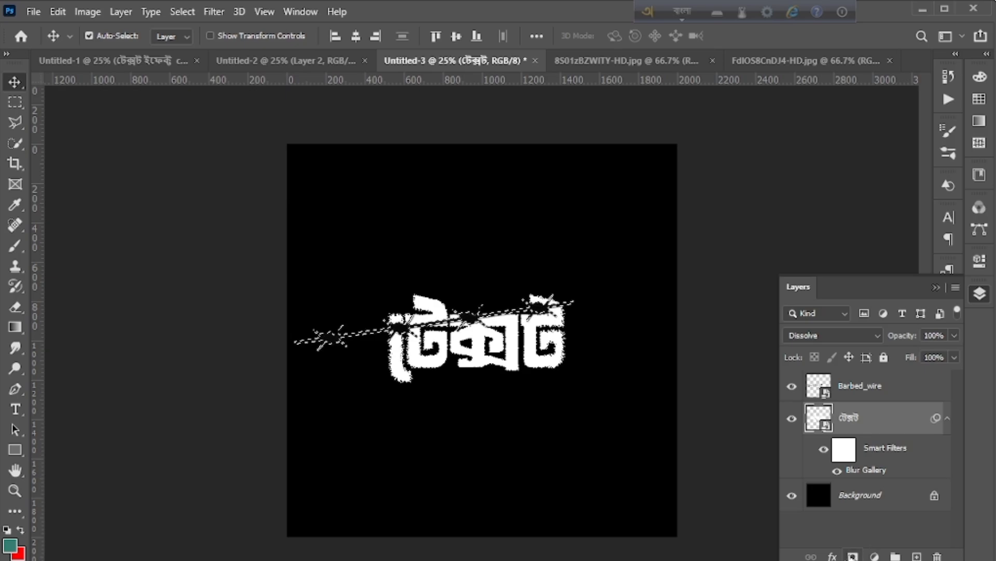
pyautogui.click(853, 556)
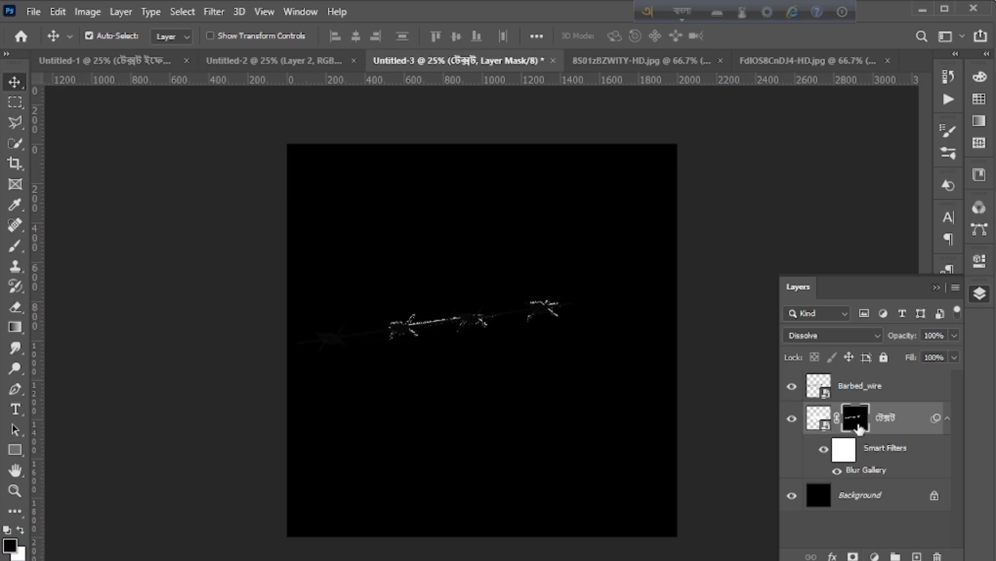
pyautogui.hotkey('ctrl', 'z')
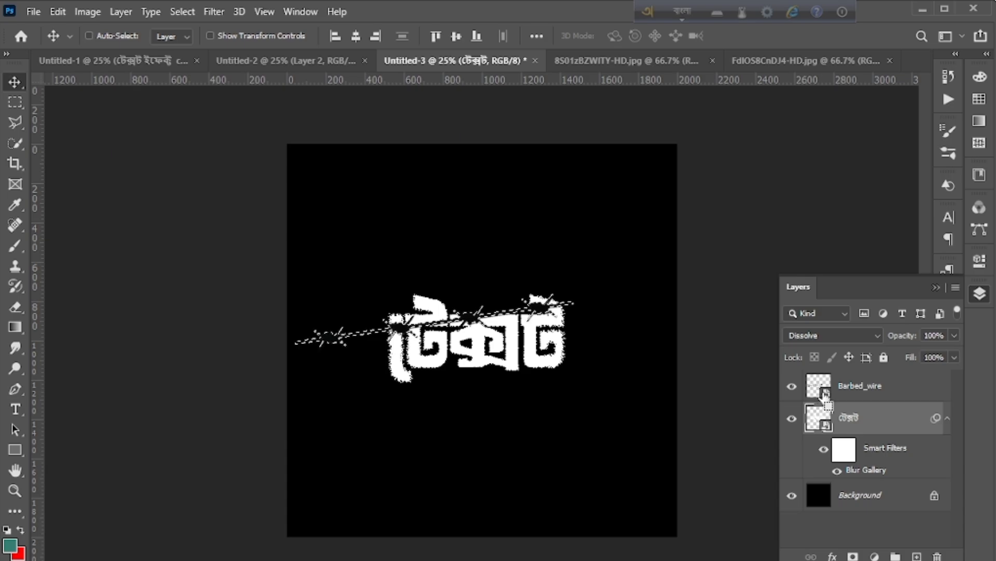
pyautogui.hotkey('ctrl', 'd')
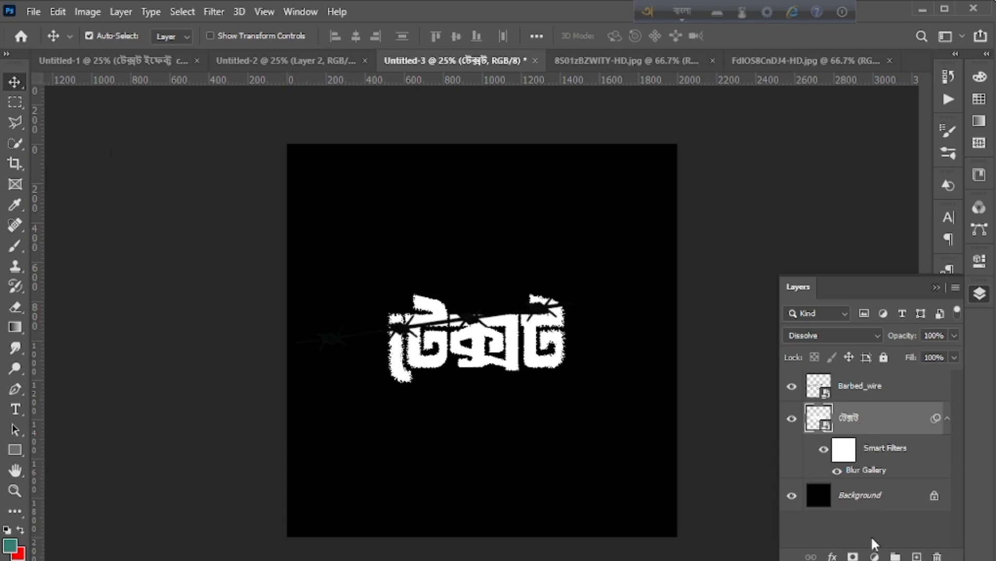
# - Add a layer mask to টেক্সট, load the Barbed_wire outline as a selection, and make the mask active
pyautogui.click(853, 555)
pyautogui.click(860, 387)
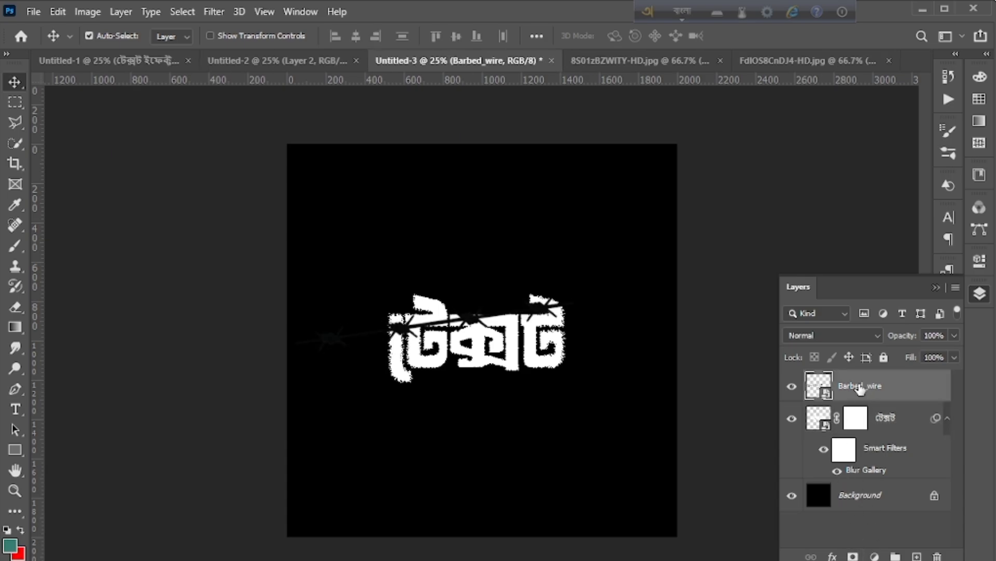
pyautogui.keyDown('ctrl'); pyautogui.click(827, 397); pyautogui.keyUp('ctrl')
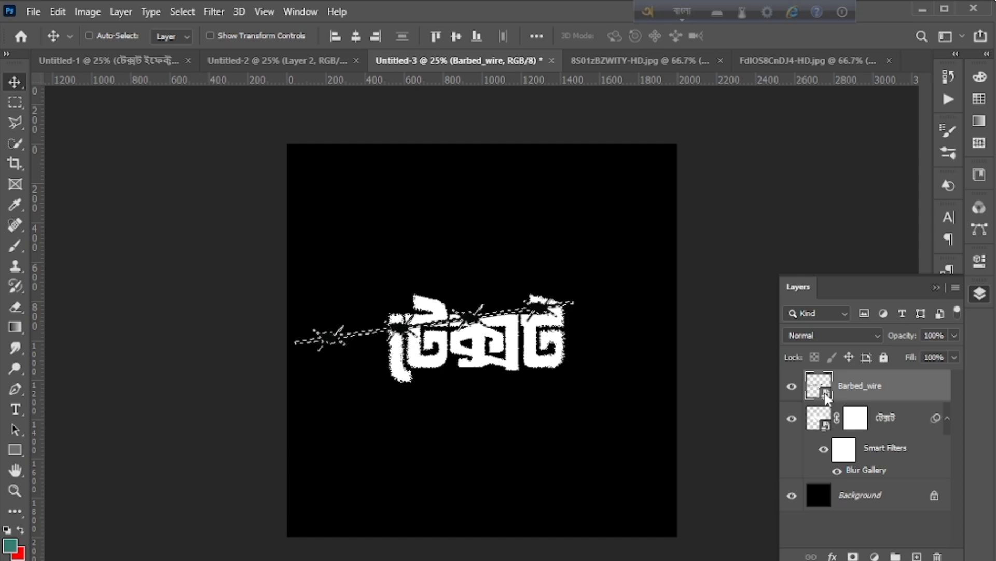
pyautogui.click(857, 420)
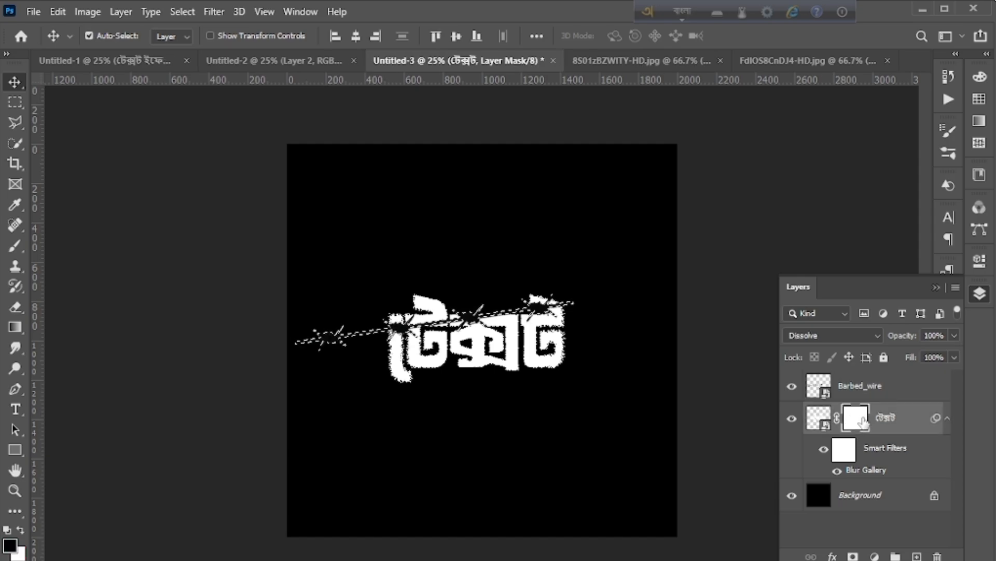
# - Paint the wire shape black in the টেক্সট mask with a 657 px brush, clear the selection, and delete the Barbed_wire layer
pyautogui.click(6, 529)
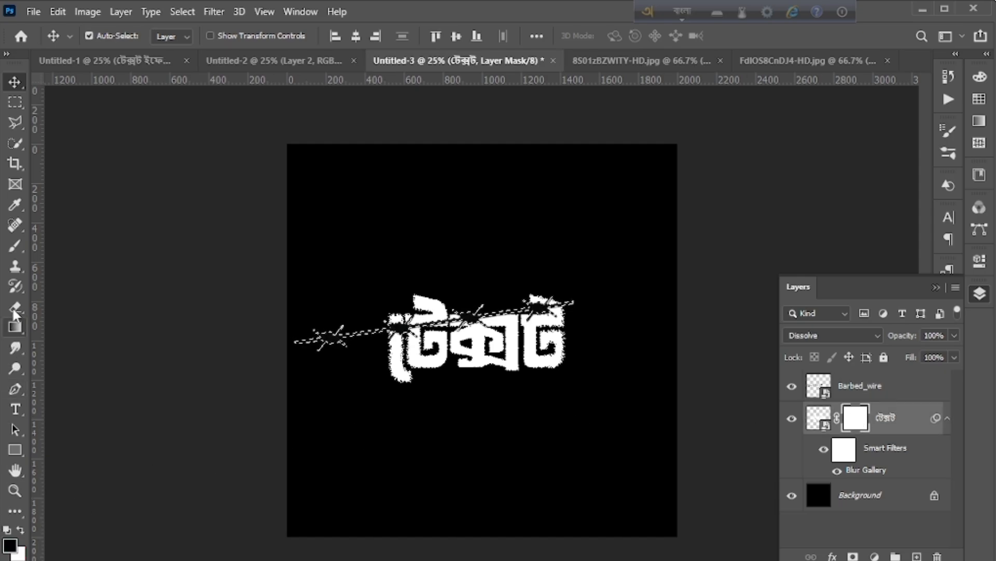
pyautogui.click(15, 246)
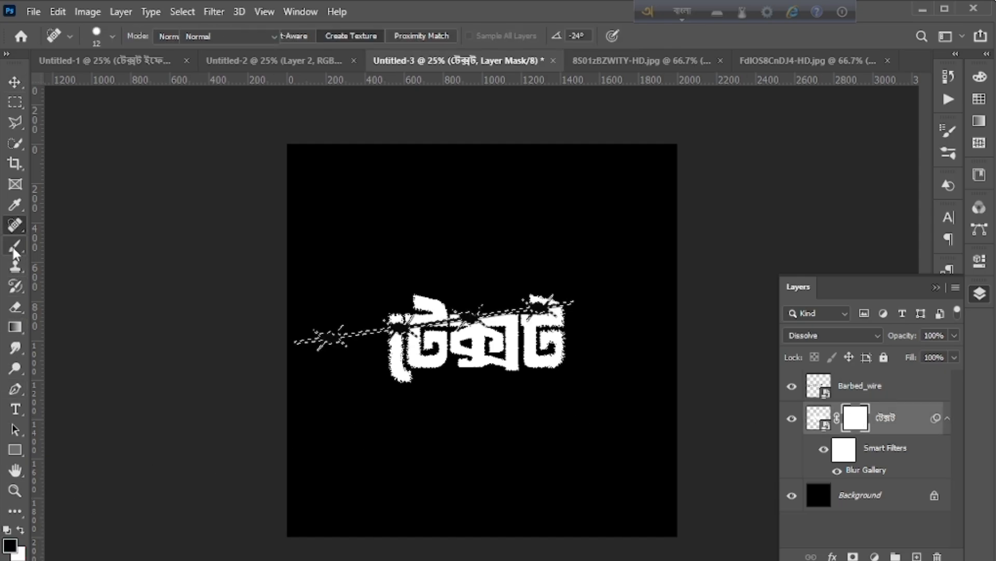
pyautogui.rightClick(15, 246)
pyautogui.click(77, 249)
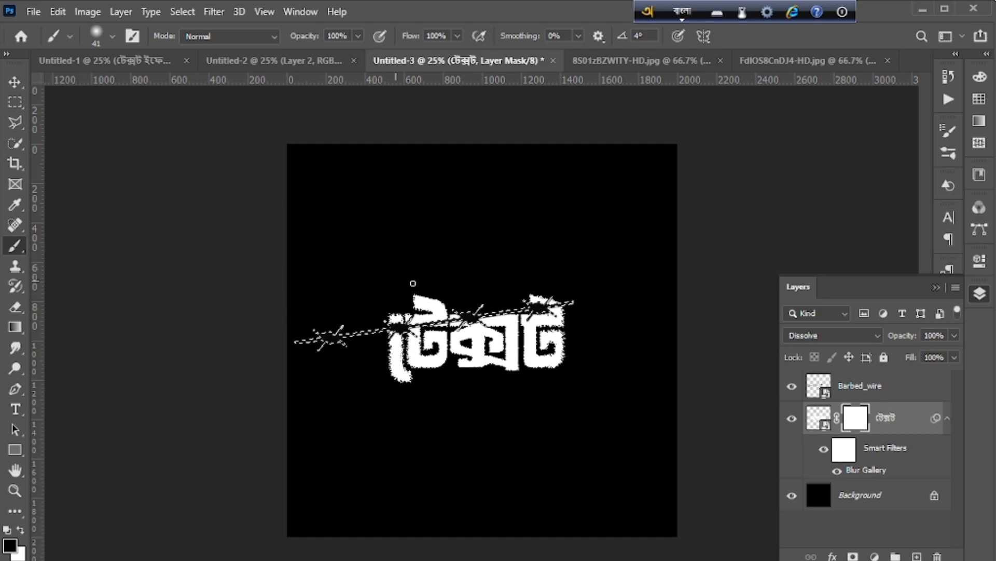
pyautogui.moveTo(546, 323); pyautogui.dragTo(606, 337)
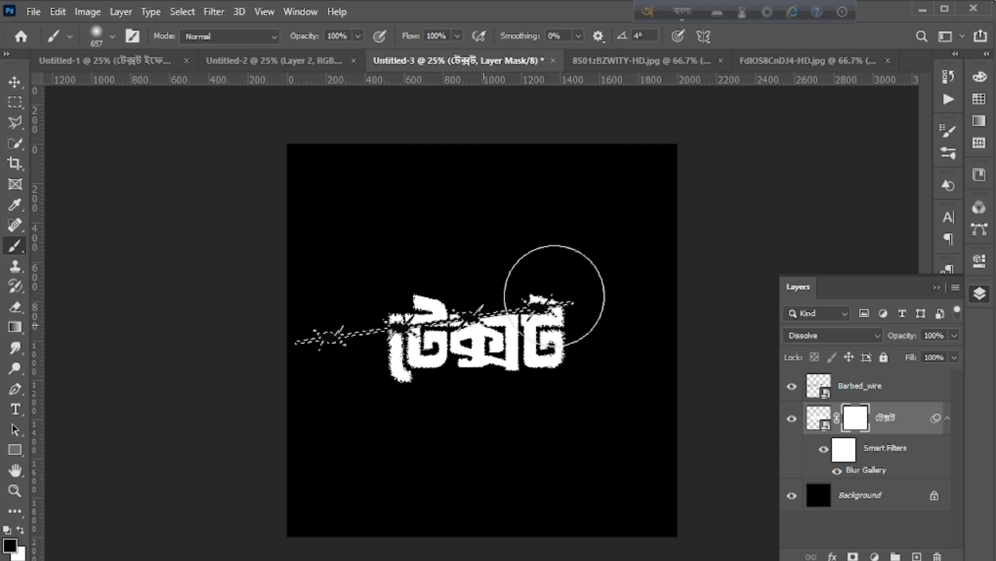
pyautogui.moveTo(474, 314)
pyautogui.mouseDown()
pyautogui.moveTo(518, 308)
pyautogui.moveTo(485, 315)
pyautogui.moveTo(488, 324)
pyautogui.moveTo(542, 315)
pyautogui.mouseUp()
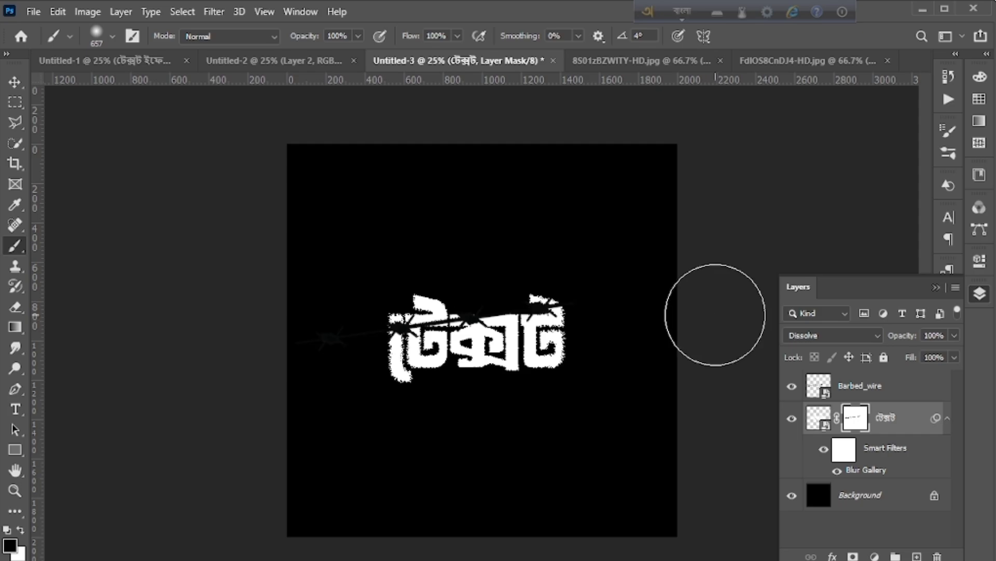
pyautogui.click(898, 392)
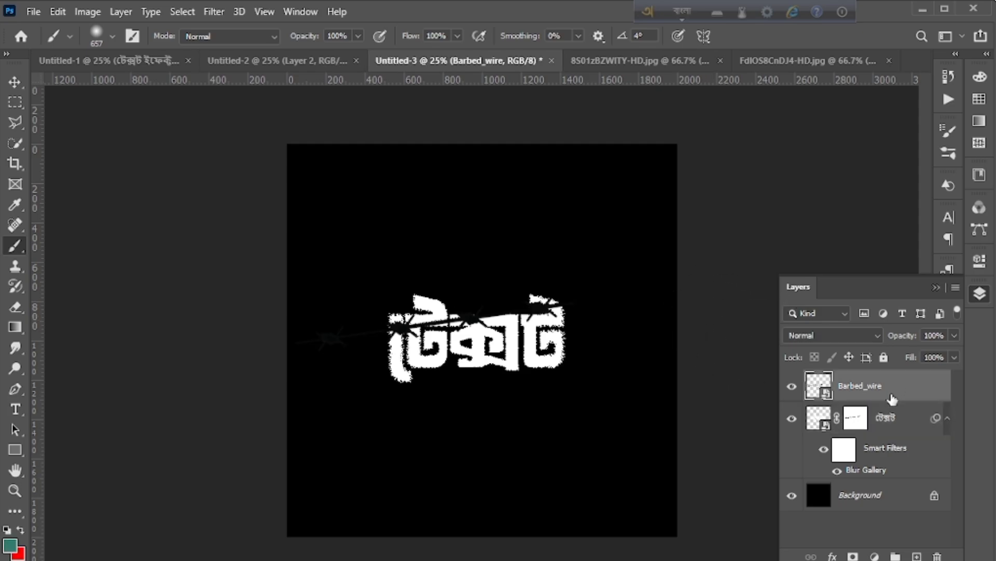
pyautogui.press('Delete')
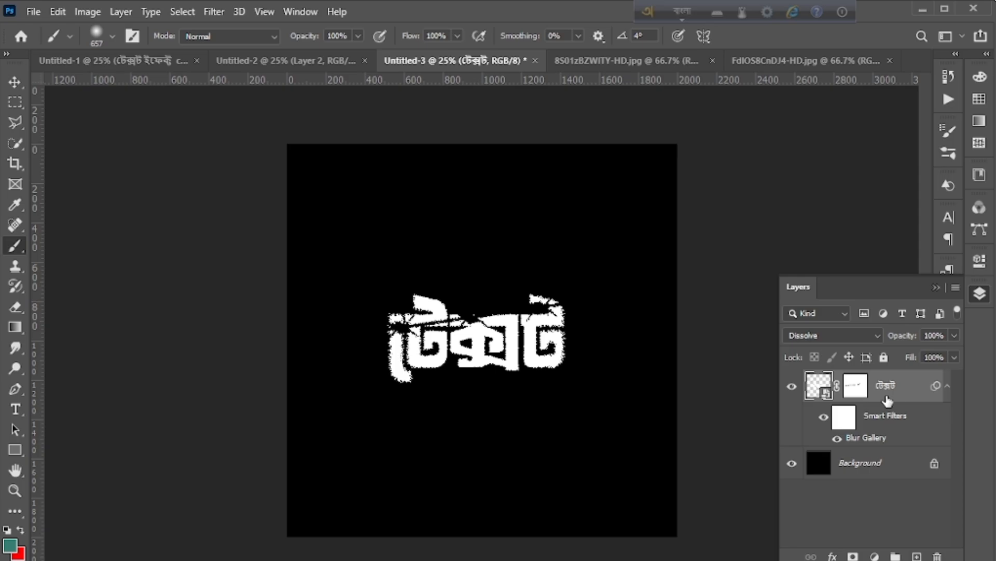
# - Examine the title texture in the 8S01zBZWITY-HD.jpg sample thumbnail and return to the Untitled-3 document
pyautogui.click(649, 60)
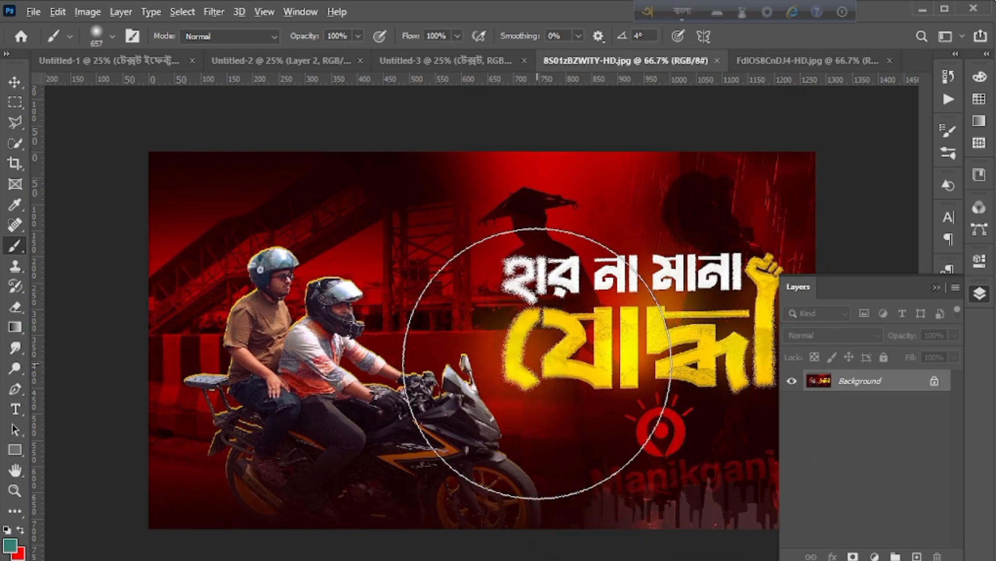
pyautogui.moveTo(538, 363); pyautogui.dragTo(392, 367)
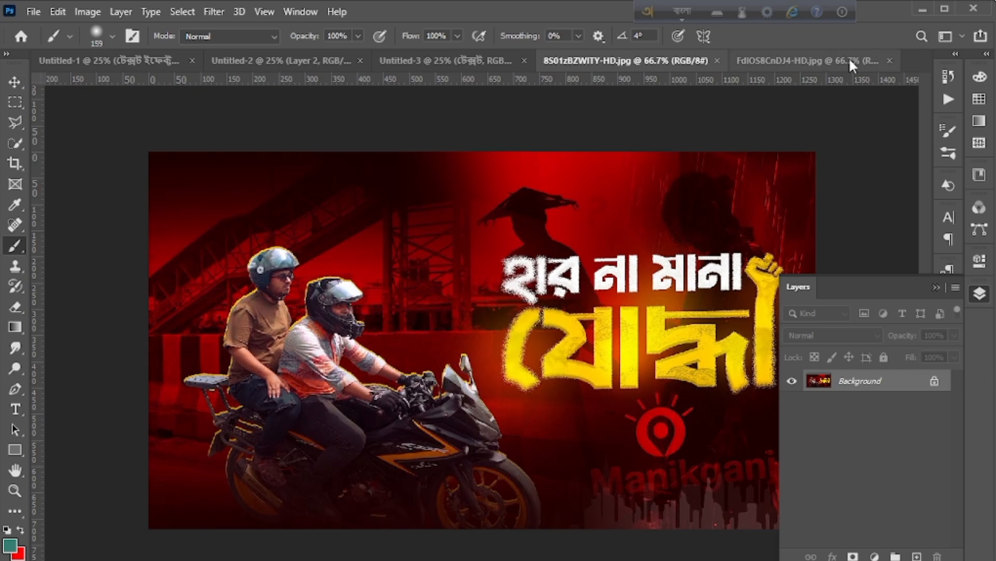
pyautogui.click(470, 60)
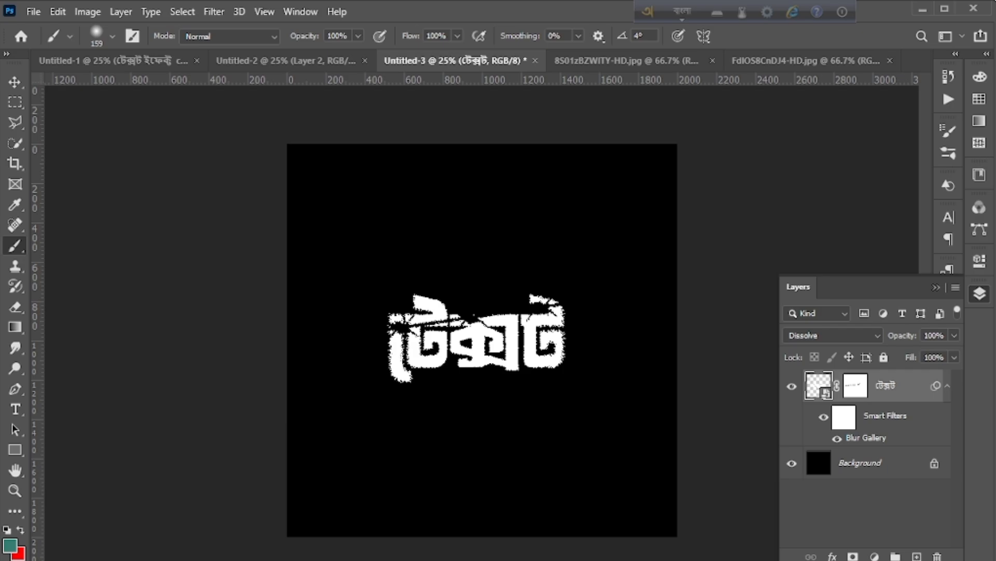
# - Place the rb_3117 (1) texture from the Downloads folder at 24% scale above টেক্সট and clip it to that layer
pyautogui.hotkey('alt', 'Tab')
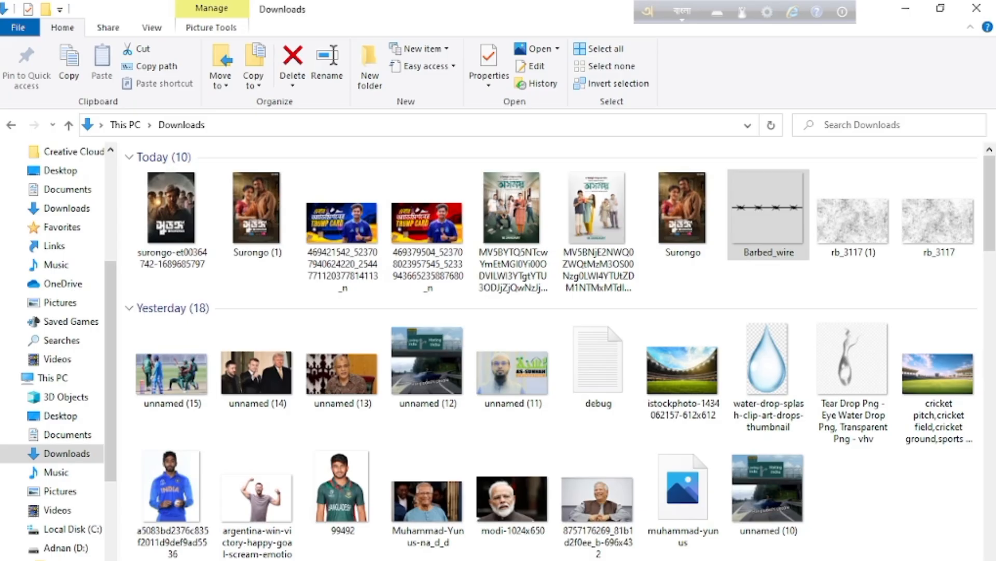
pyautogui.click(880, 214)
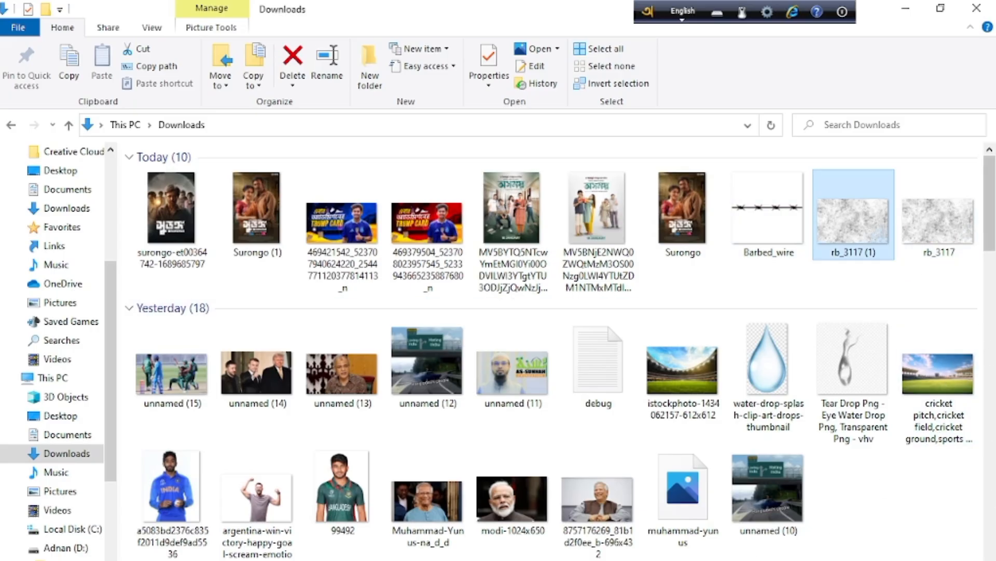
pyautogui.moveTo(865, 224); pyautogui.dragTo(405, 364)
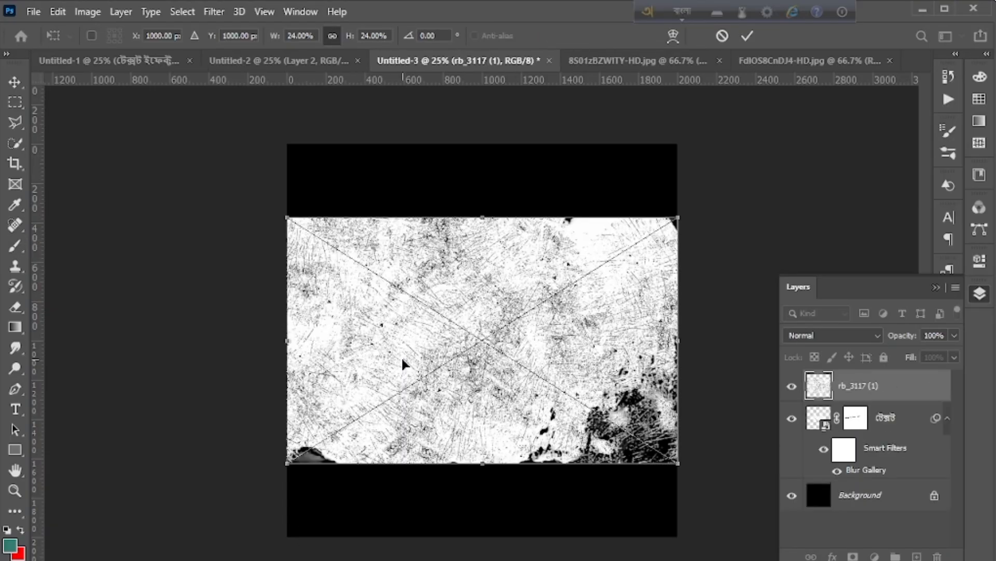
pyautogui.click(747, 36)
pyautogui.rightClick(923, 385)
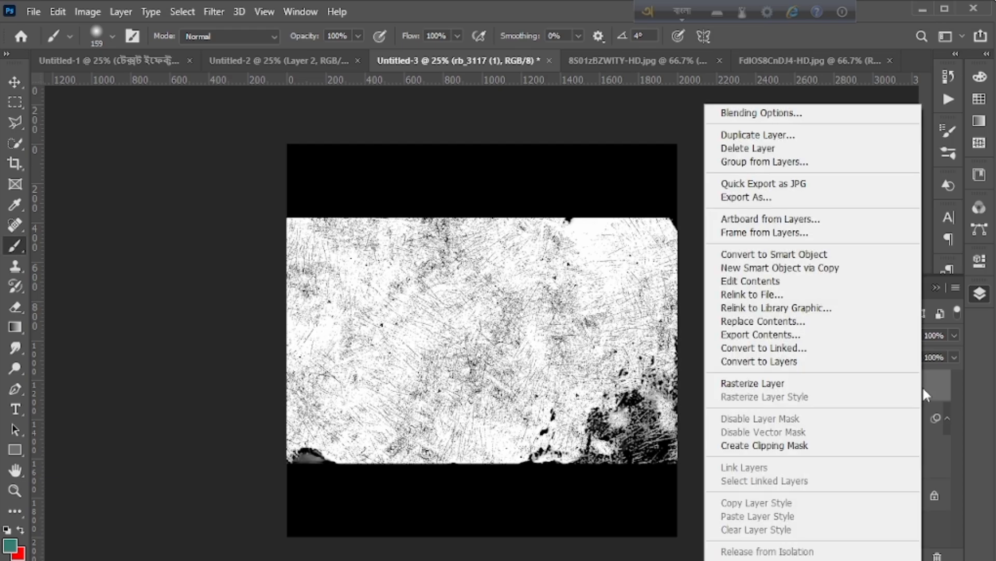
pyautogui.click(745, 445)
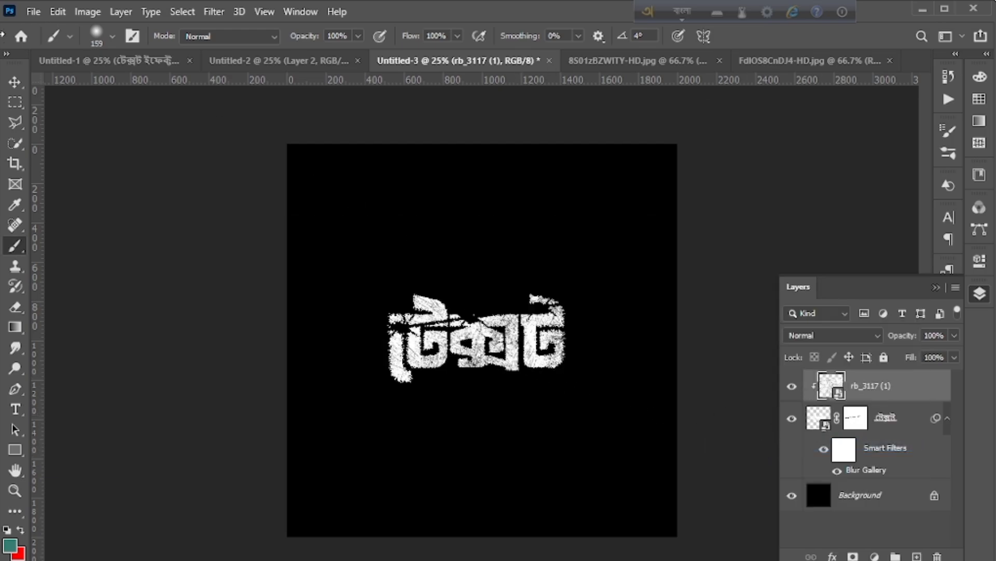
# - Combine the rb_3117 (1) texture and the masked টেক্সট layer into one smart object and rasterize it
pyautogui.click(14, 85)
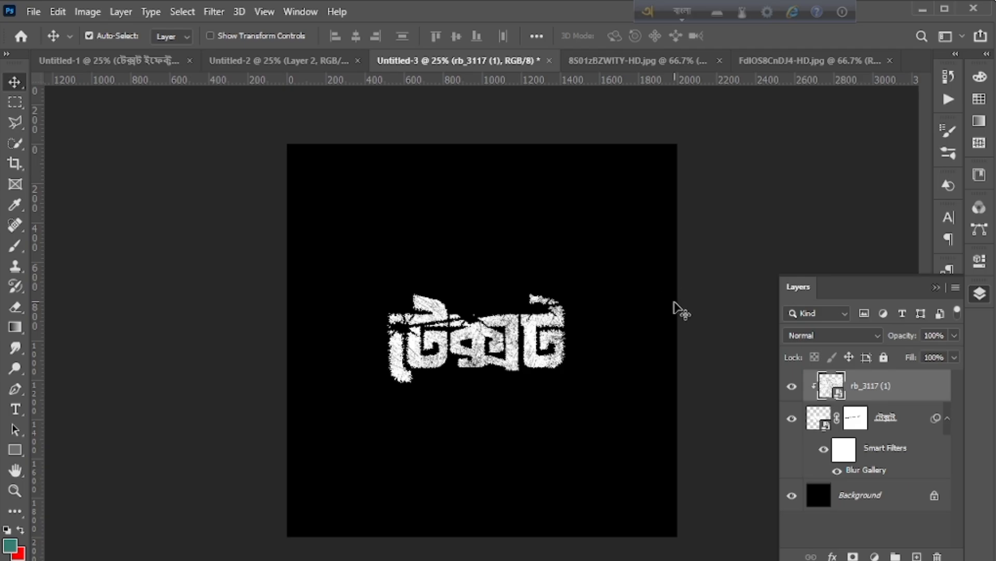
pyautogui.hotkey('ctrl', '+')
pyautogui.hotkey('ctrl', '+')
pyautogui.hotkey('ctrl', '+')
pyautogui.hotkey('ctrl', '+')
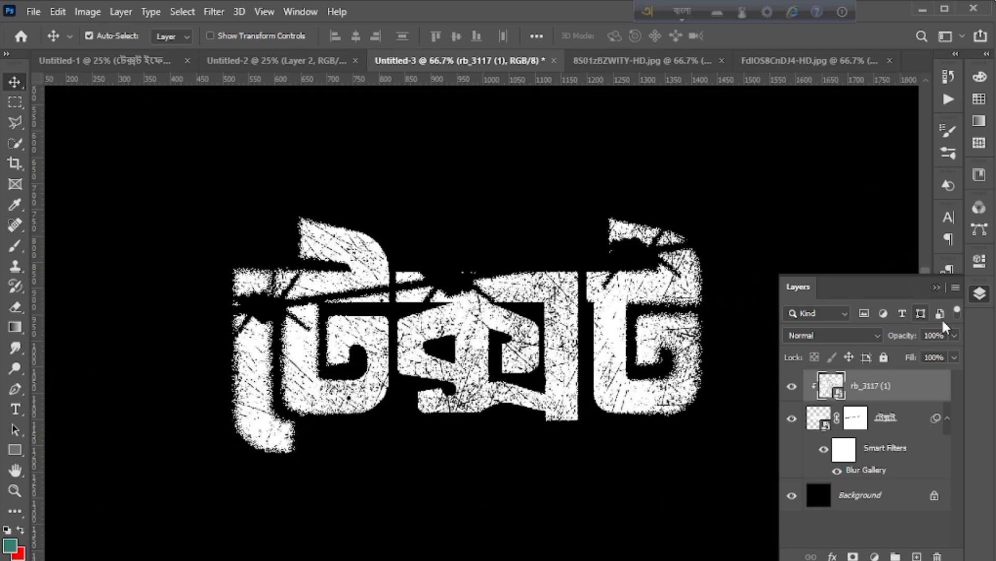
pyautogui.keyDown('ctrl'); pyautogui.click(910, 423); pyautogui.keyUp('ctrl')
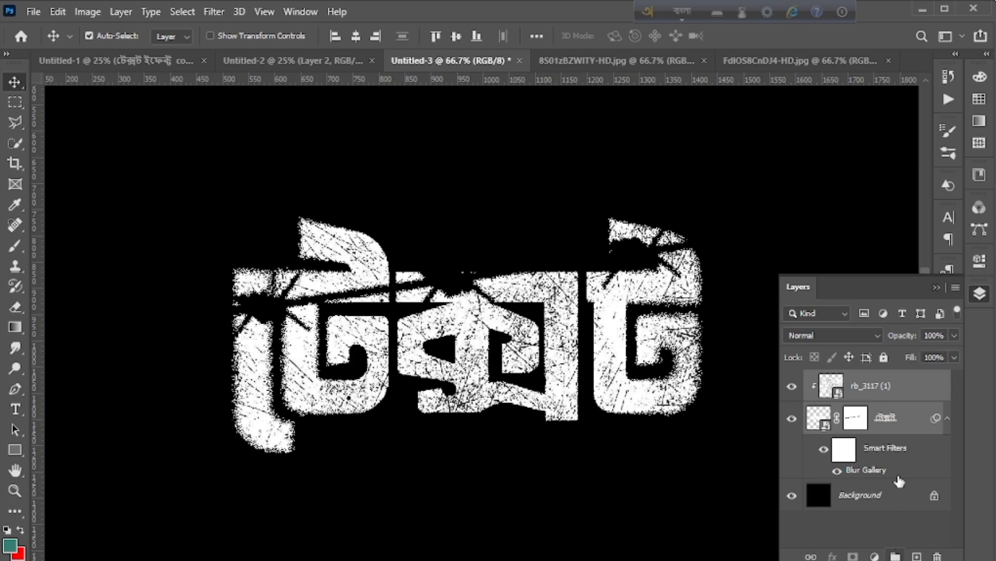
pyautogui.rightClick(898, 410)
pyautogui.click(721, 255)
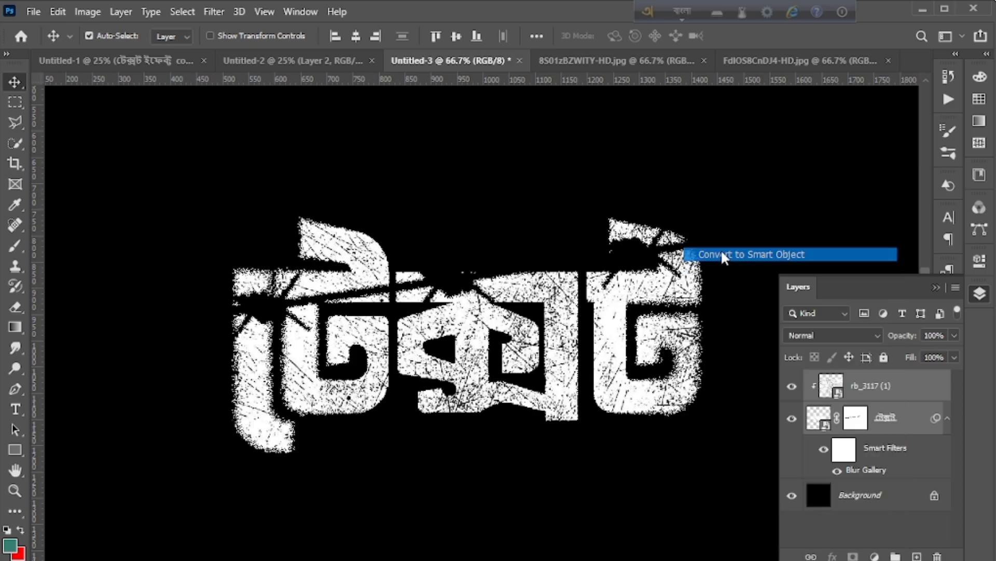
pyautogui.rightClick(870, 390)
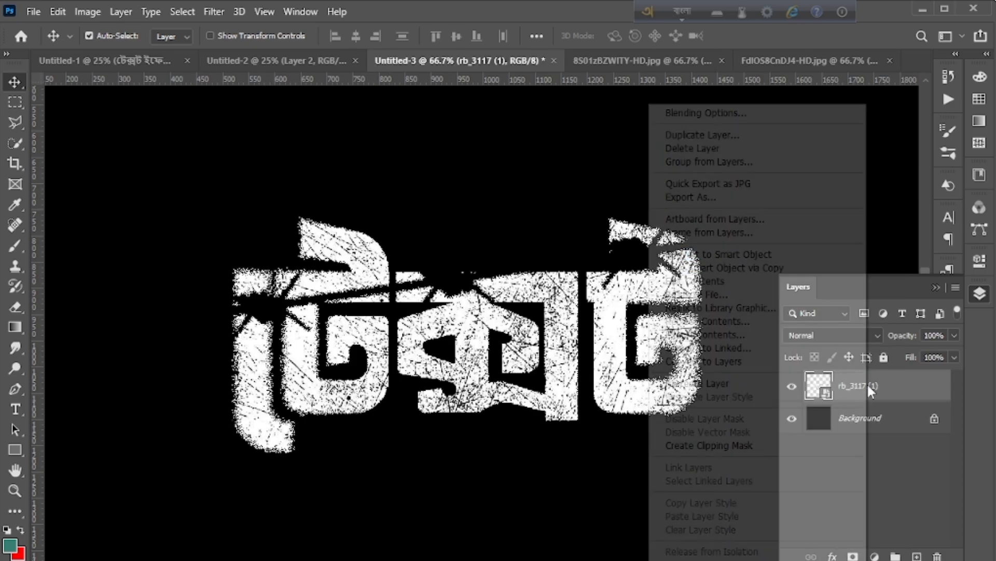
pyautogui.click(709, 385)
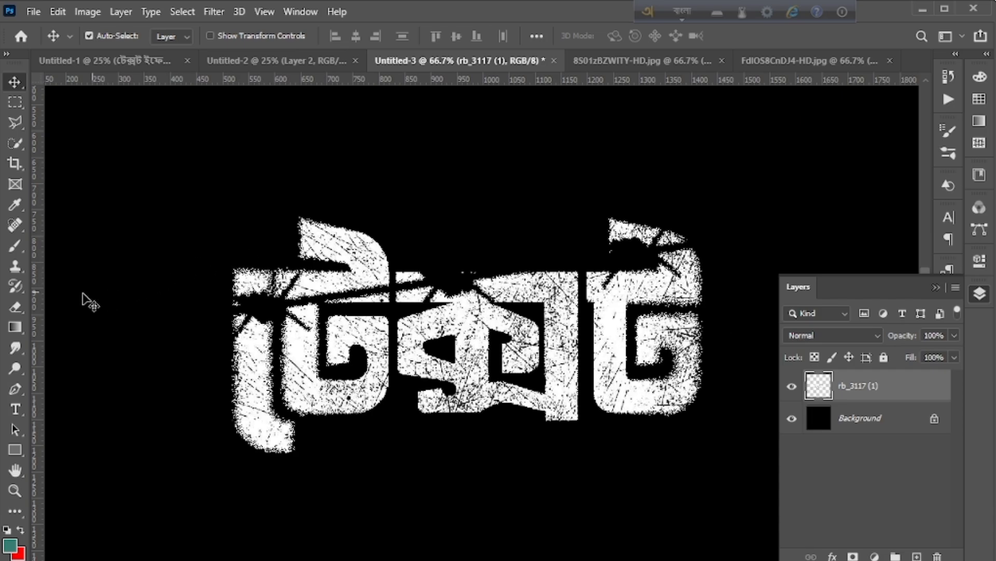
# - Outline the small headline fragment above the wire cut, just before ক্স, with the Polygonal Lasso and shift it slightly upward
pyautogui.click(14, 121)
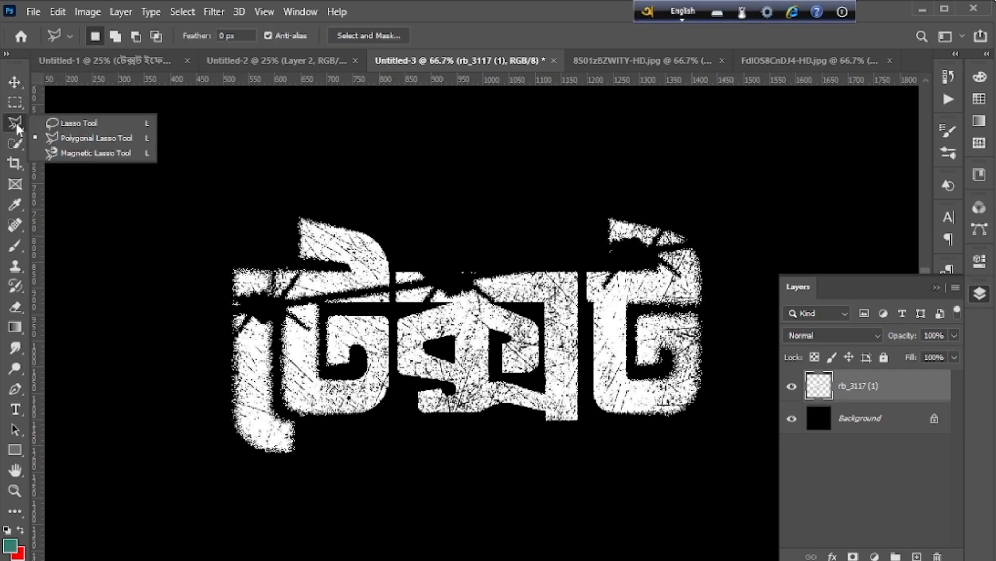
pyautogui.click(88, 138)
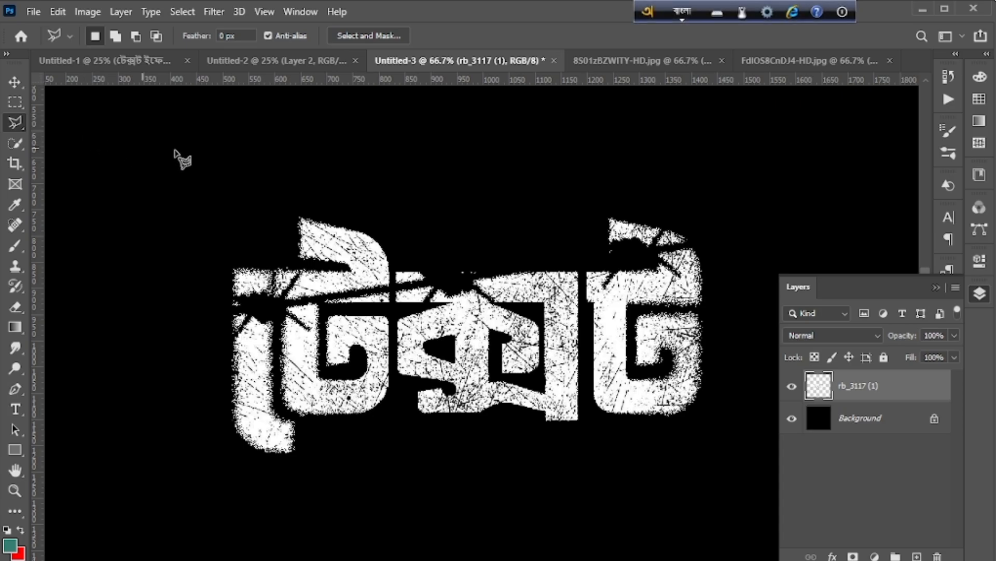
pyautogui.click(391, 256)
pyautogui.click(393, 285)
pyautogui.click(435, 281)
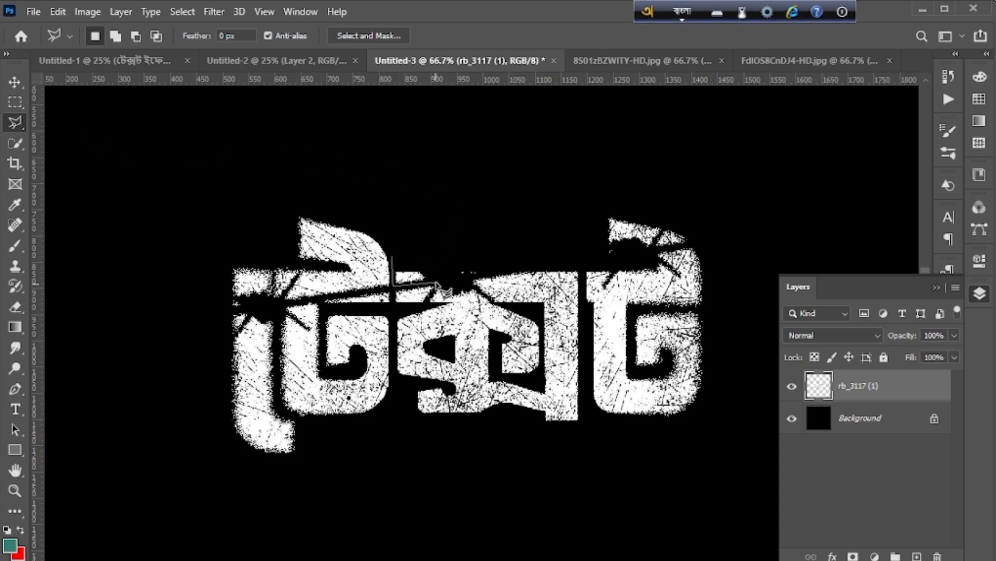
pyautogui.click(392, 257)
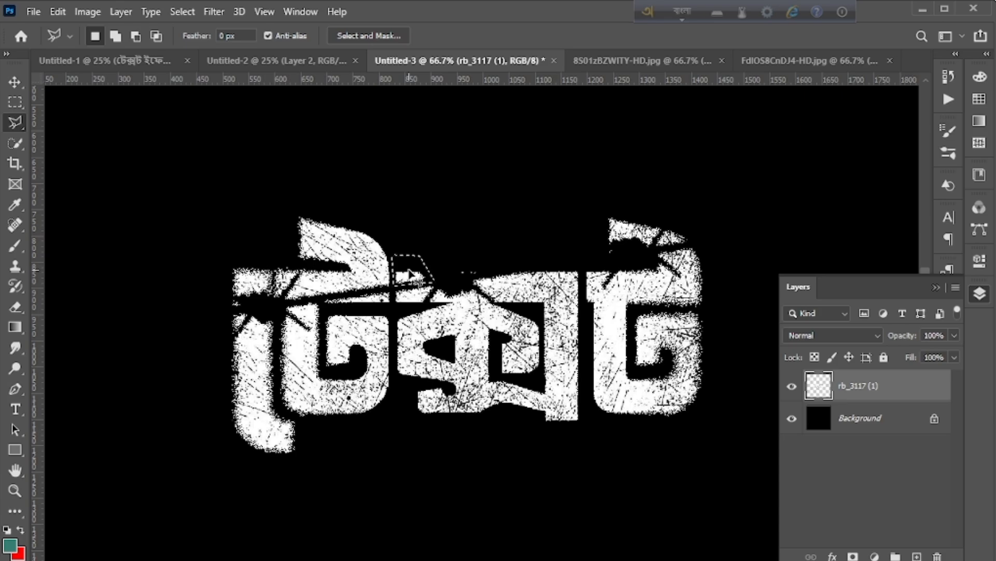
pyautogui.moveTo(409, 274); pyautogui.dragTo(410, 267)
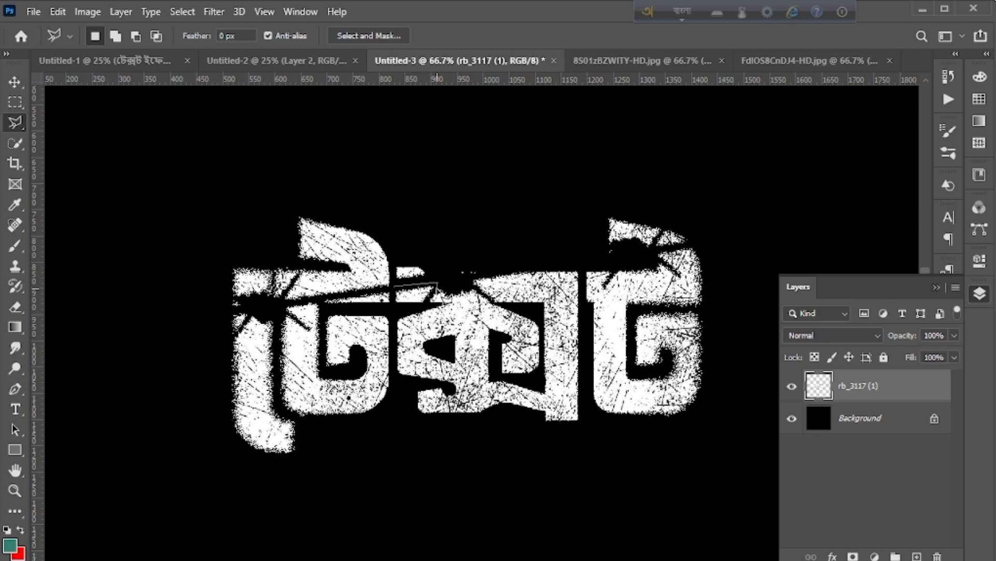
# - Outline the headline fragment just below the wire cut before ক্স with the Polygonal Lasso and shift it slightly downward
pyautogui.click(427, 300)
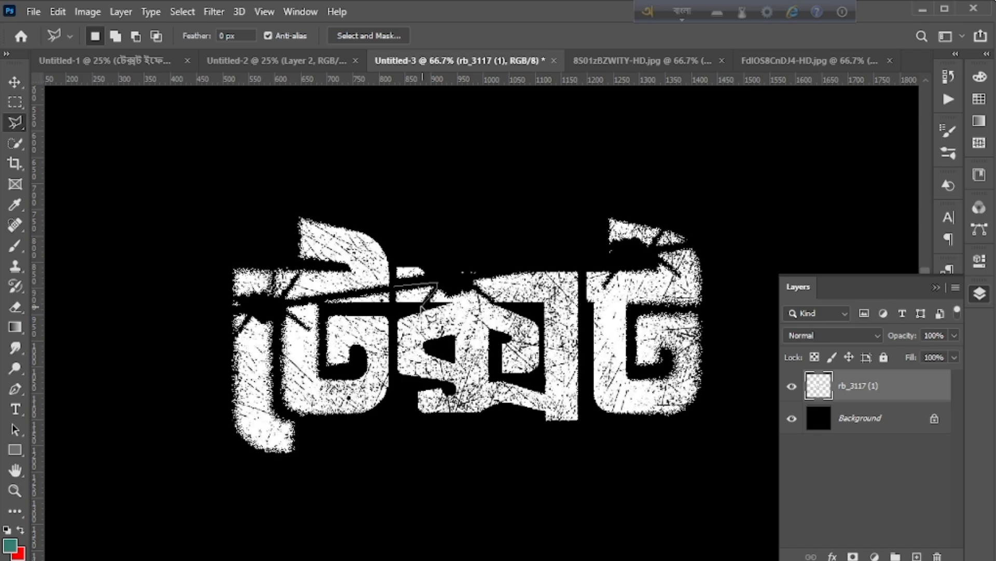
pyautogui.click(389, 308)
pyautogui.click(394, 286)
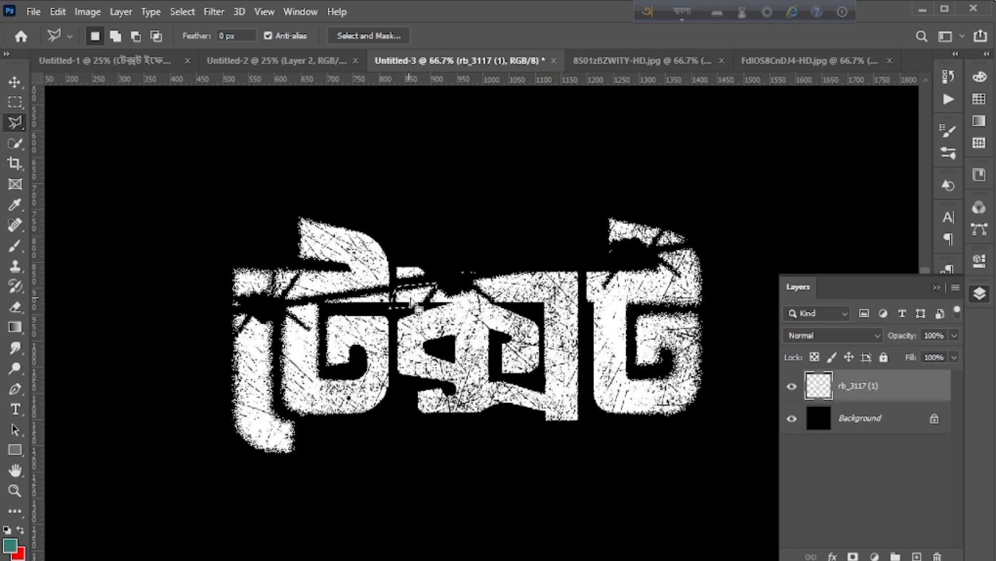
pyautogui.moveTo(416, 300); pyautogui.dragTo(420, 303)
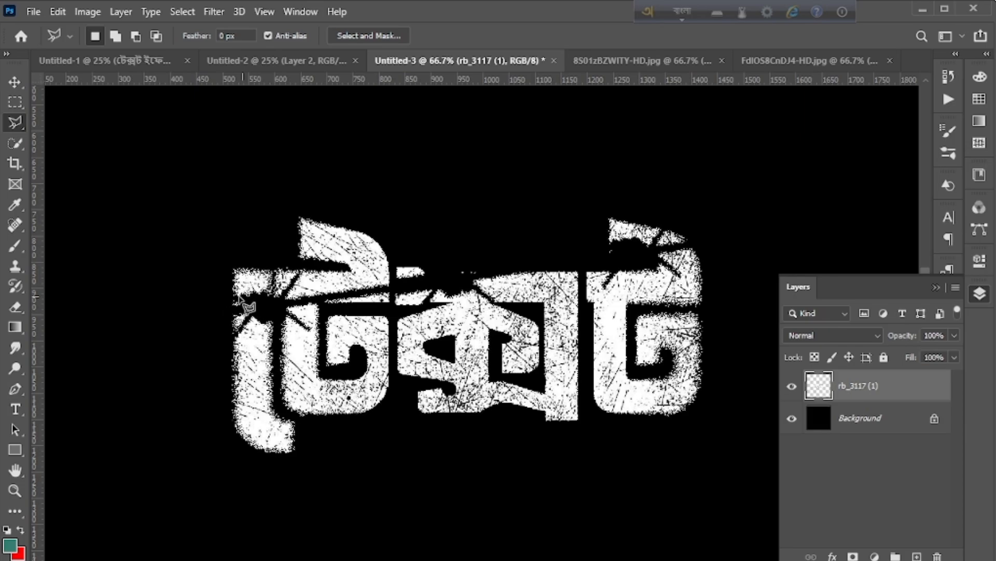
# - Outline the headline fragment above the wire cut at the word's left end with the Polygonal Lasso, shift it slightly outward to the left and deselect
pyautogui.click(224, 291)
pyautogui.click(247, 305)
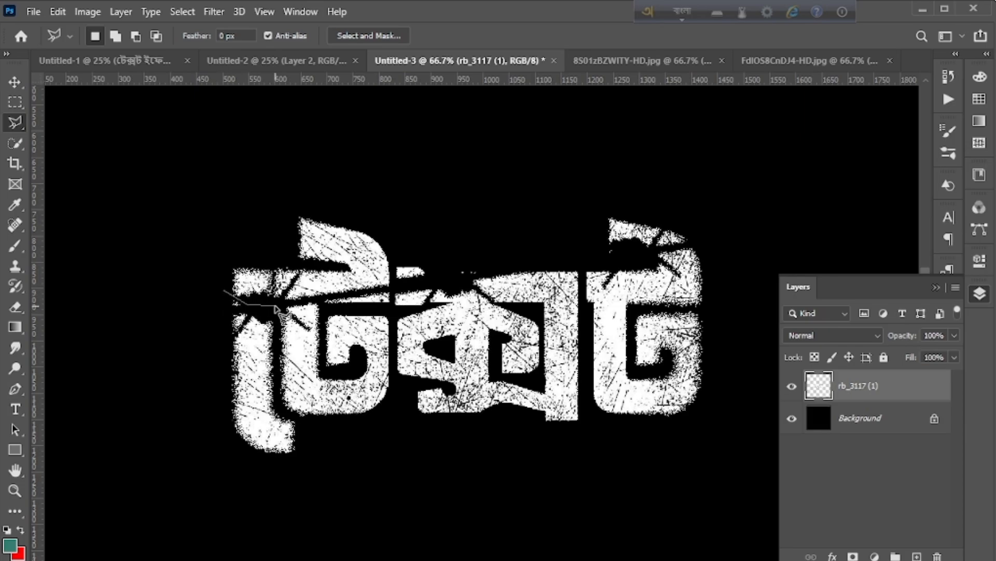
pyautogui.click(271, 304)
pyautogui.click(276, 257)
pyautogui.click(210, 259)
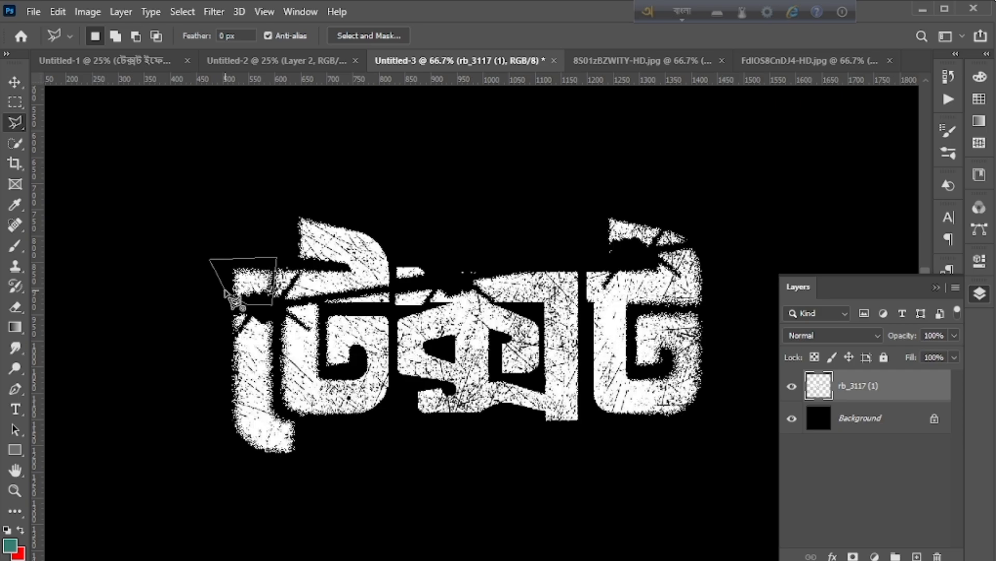
pyautogui.click(228, 295)
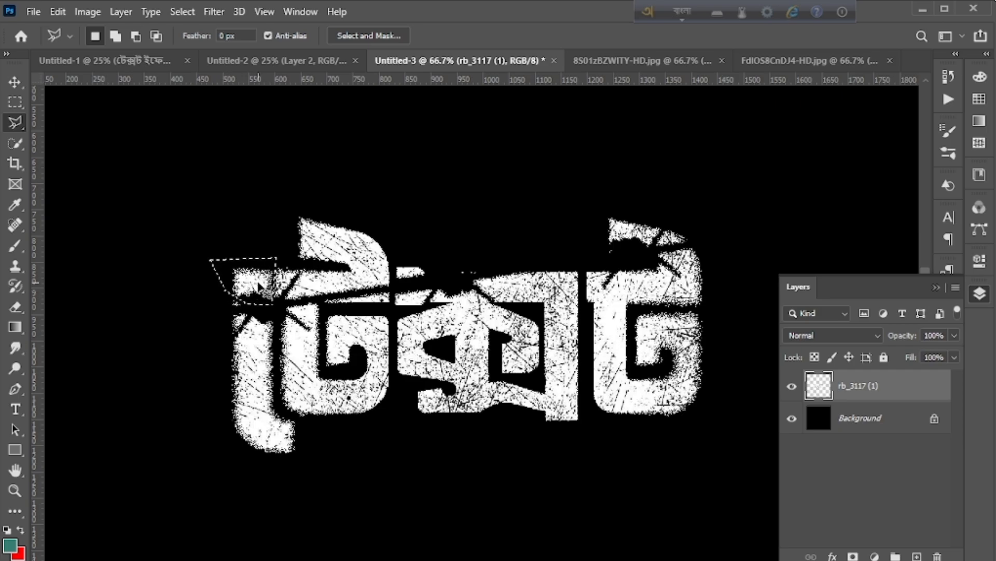
pyautogui.moveTo(258, 282); pyautogui.dragTo(255, 282)
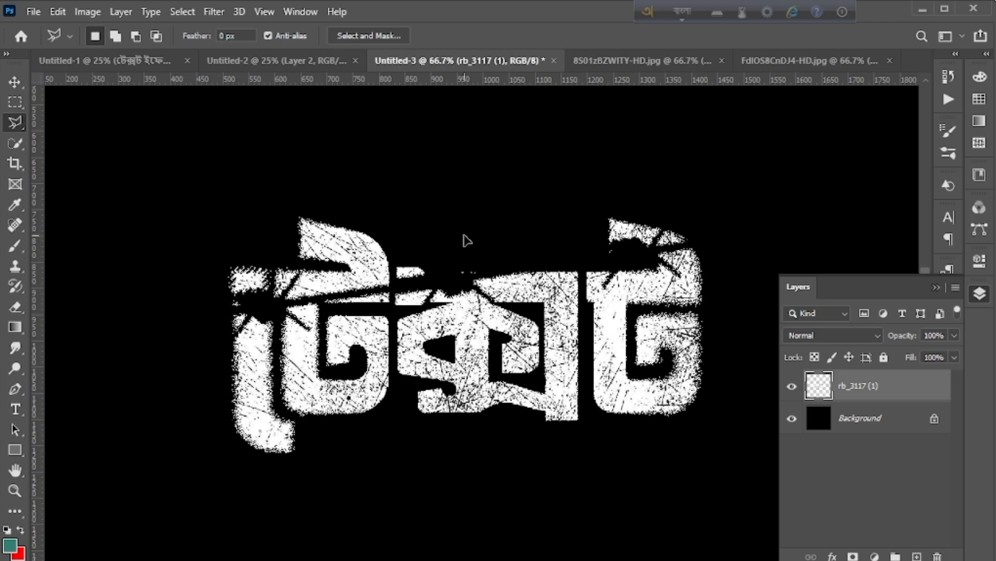
pyautogui.hotkey('ctrl', 'd')
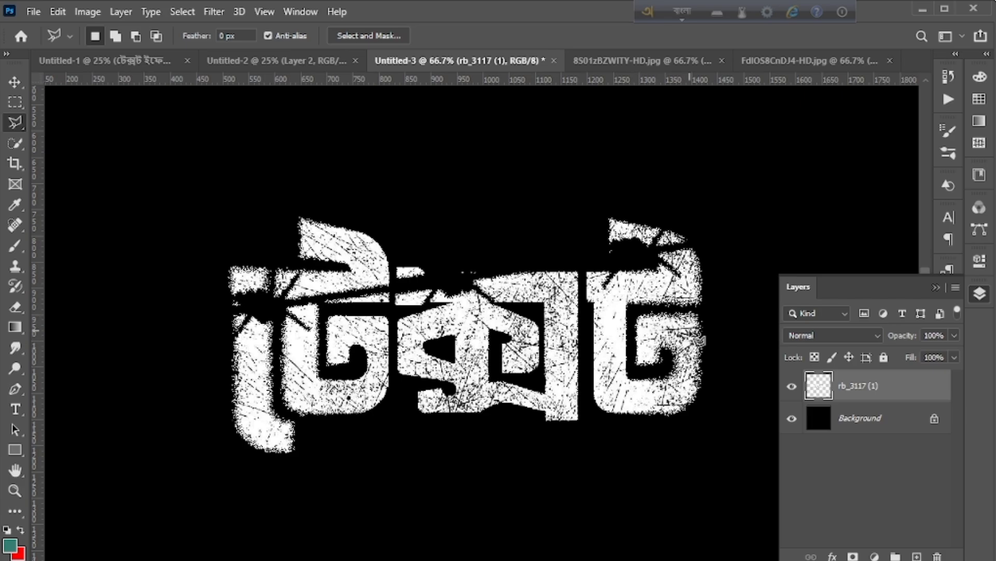
# - Outline the lower-right part of the final ট along a diagonal with the Polygonal Lasso and shift it slightly right and upward
pyautogui.click(733, 308)
pyautogui.click(583, 435)
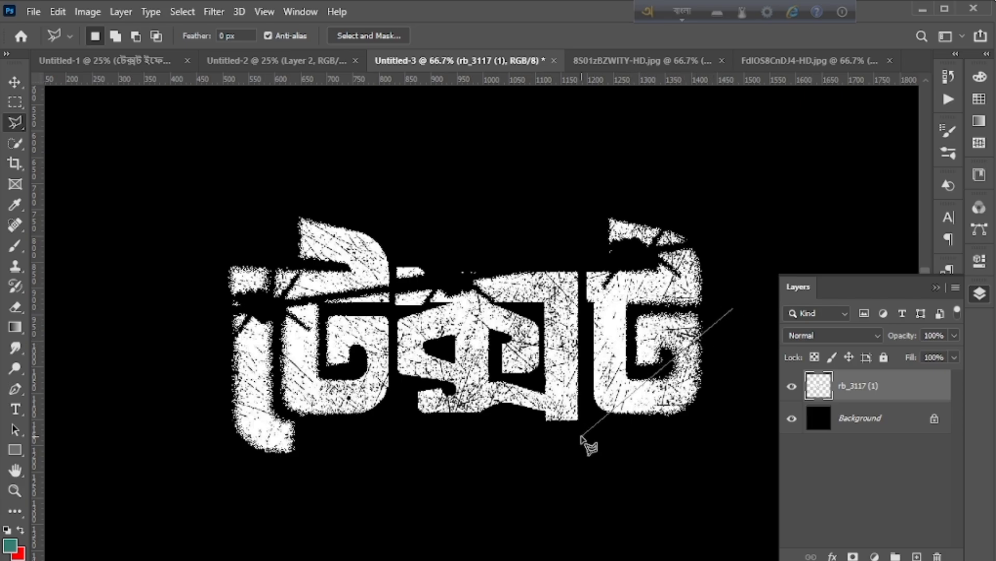
pyautogui.click(747, 449)
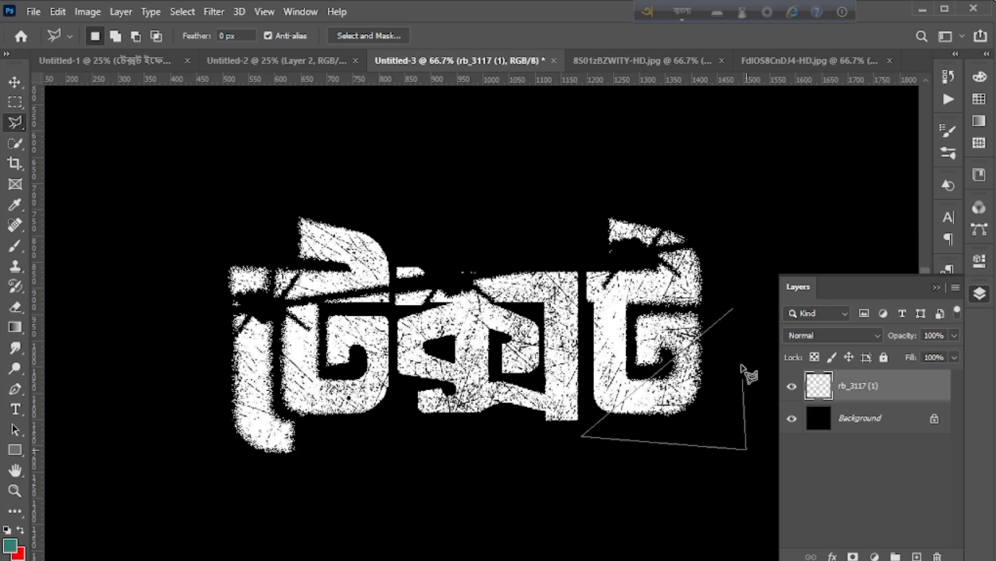
pyautogui.click(734, 312)
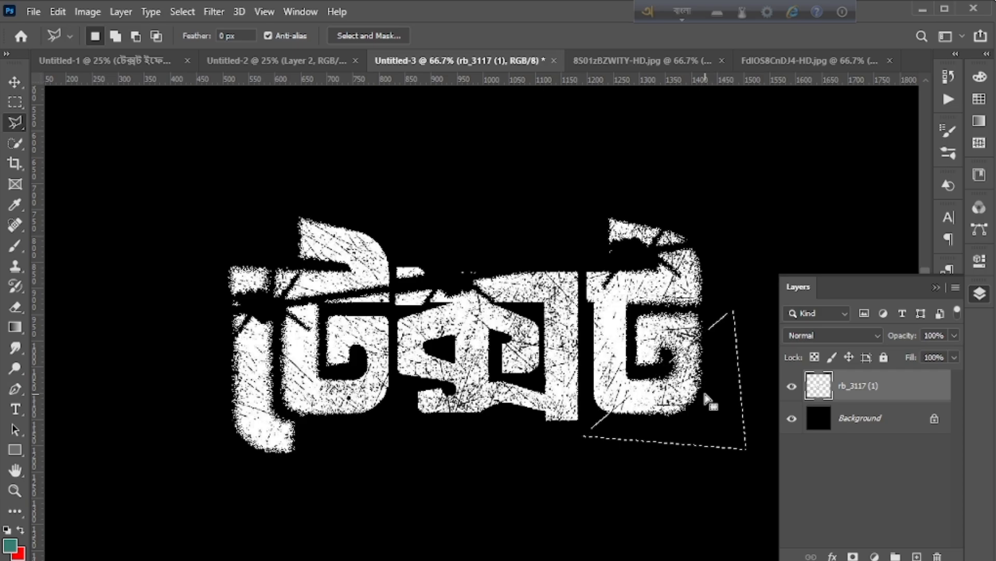
pyautogui.moveTo(677, 398); pyautogui.dragTo(691, 392)
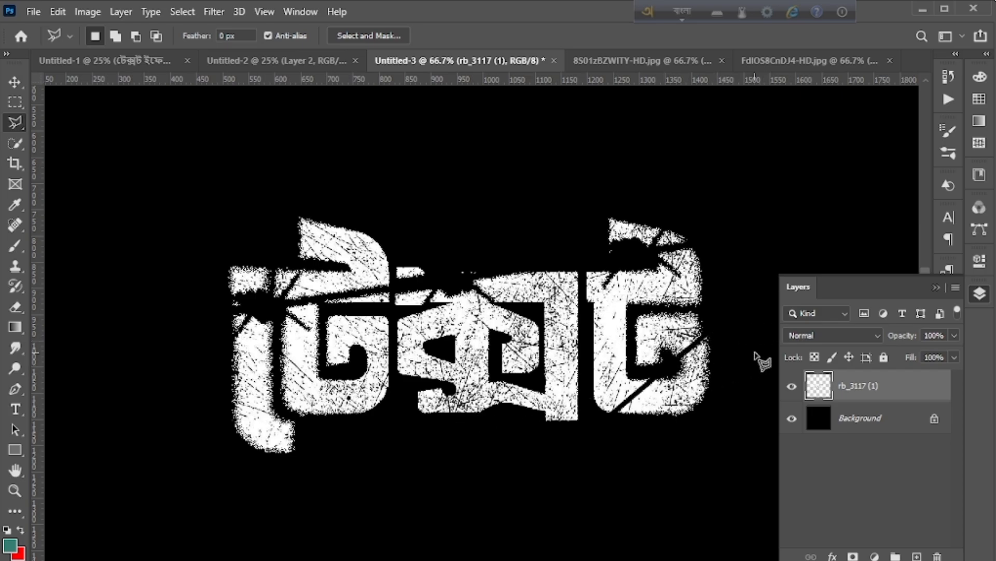
# - Outline the upper-left tip of the first ট's top stroke with a four-sided Polygonal Lasso selection
pyautogui.hotkey('ctrl', '-')
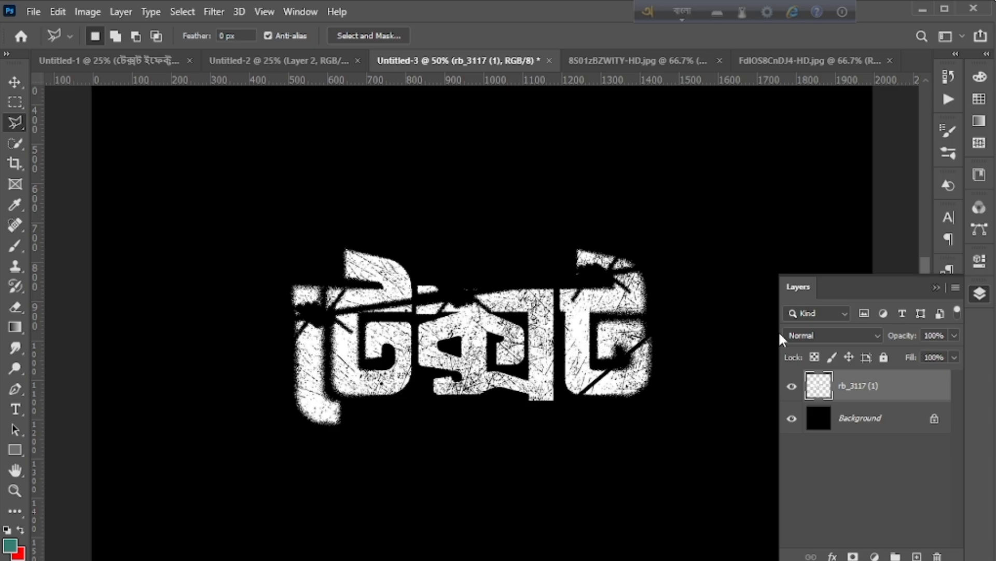
pyautogui.click(327, 232)
pyautogui.click(342, 286)
pyautogui.click(376, 284)
pyautogui.click(401, 247)
pyautogui.click(327, 233)
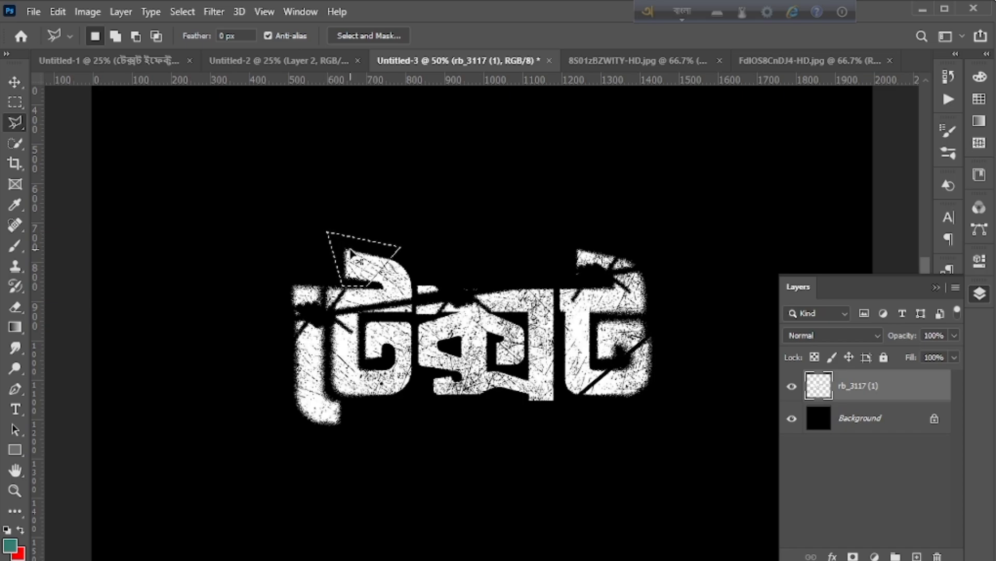